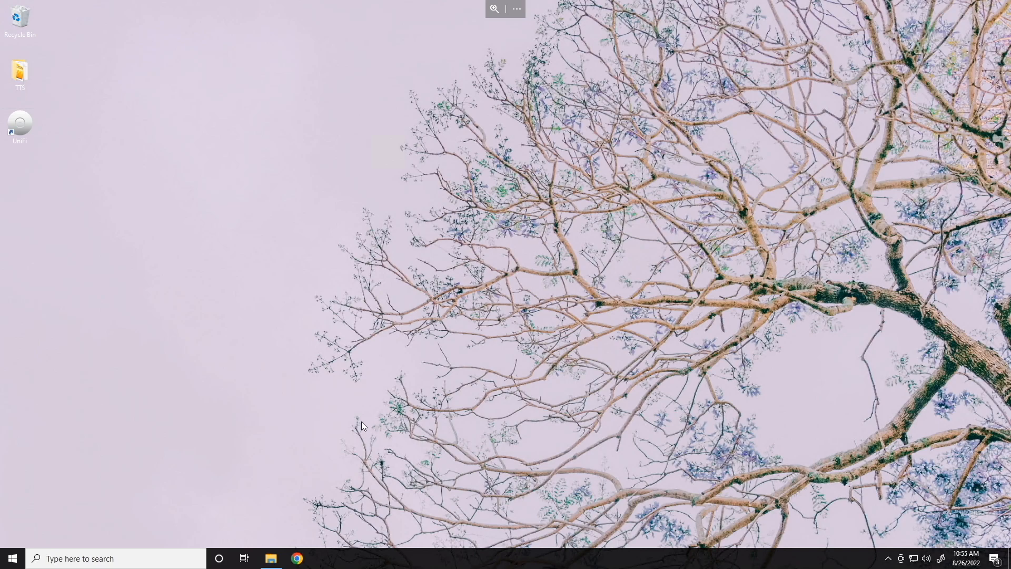
Step: Open LibreNMS in Chrome and go to Overview > Plugins > Weathermap
click(295, 559)
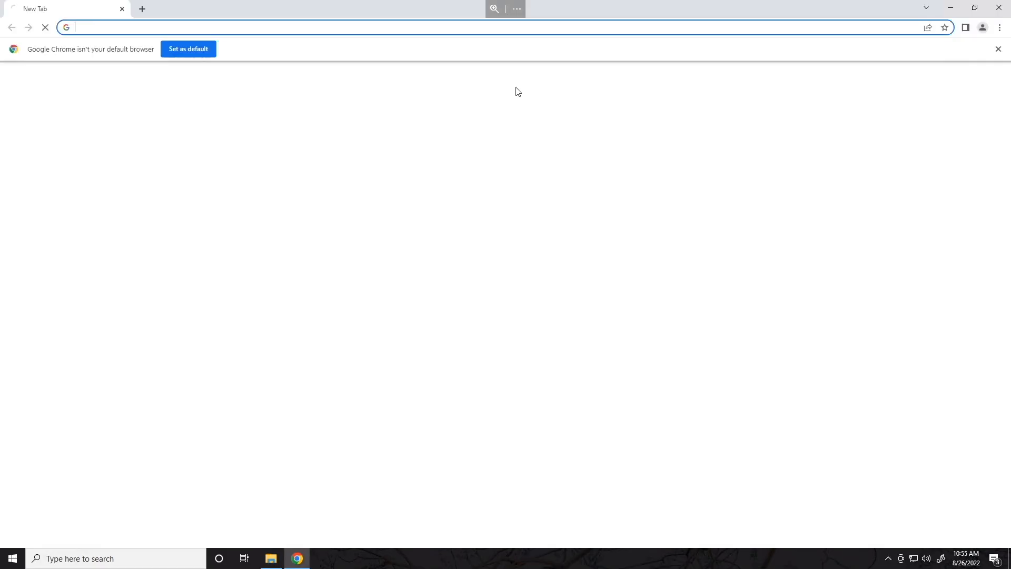
click(512, 27)
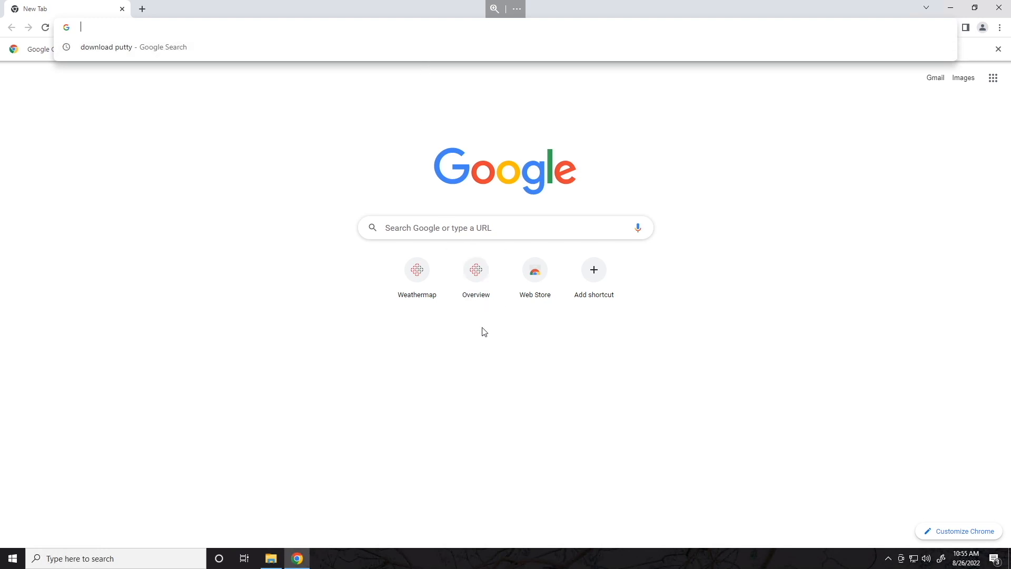
click(485, 283)
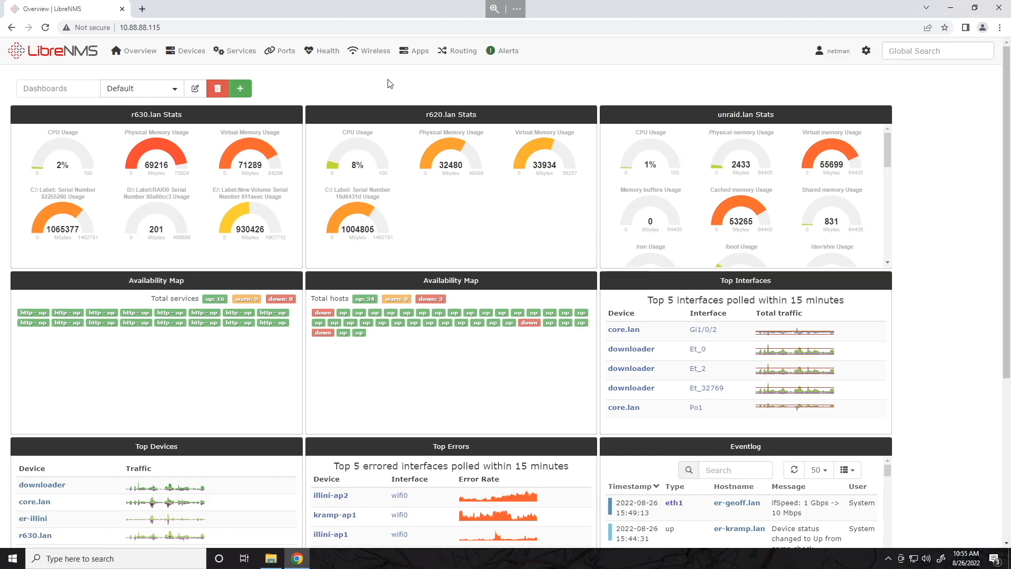
mouse_move(142, 50)
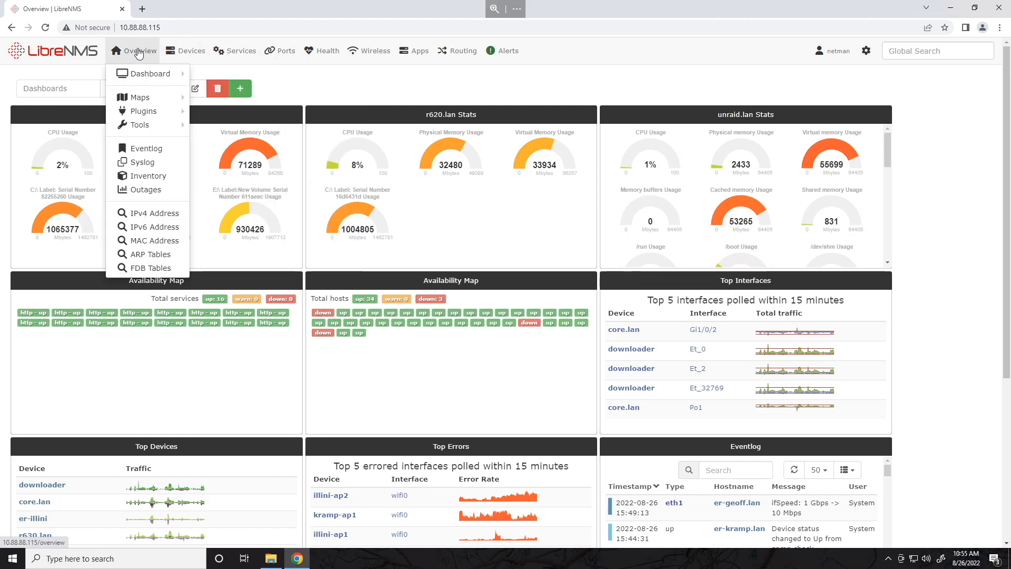
mouse_move(221, 117)
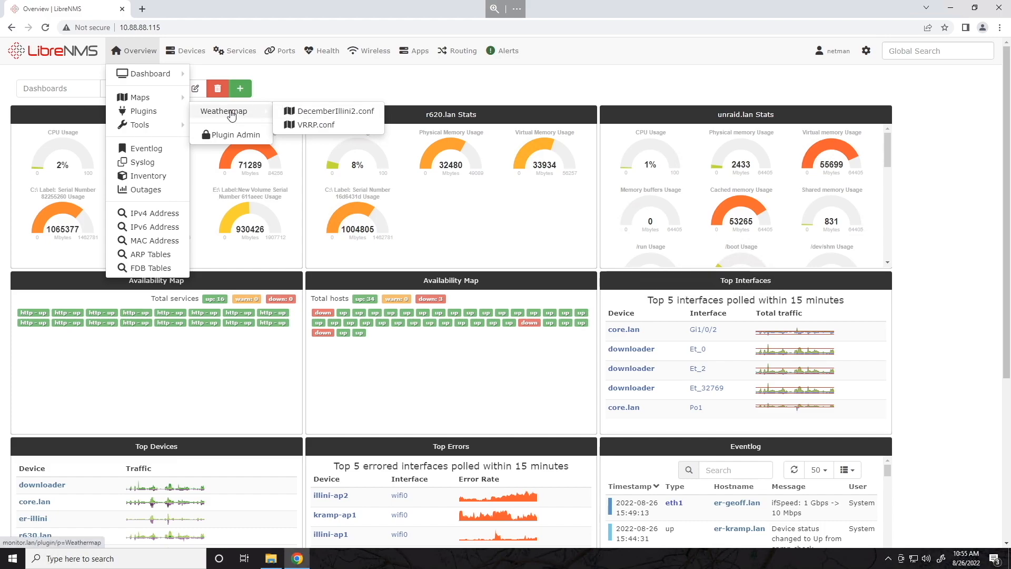
click(230, 112)
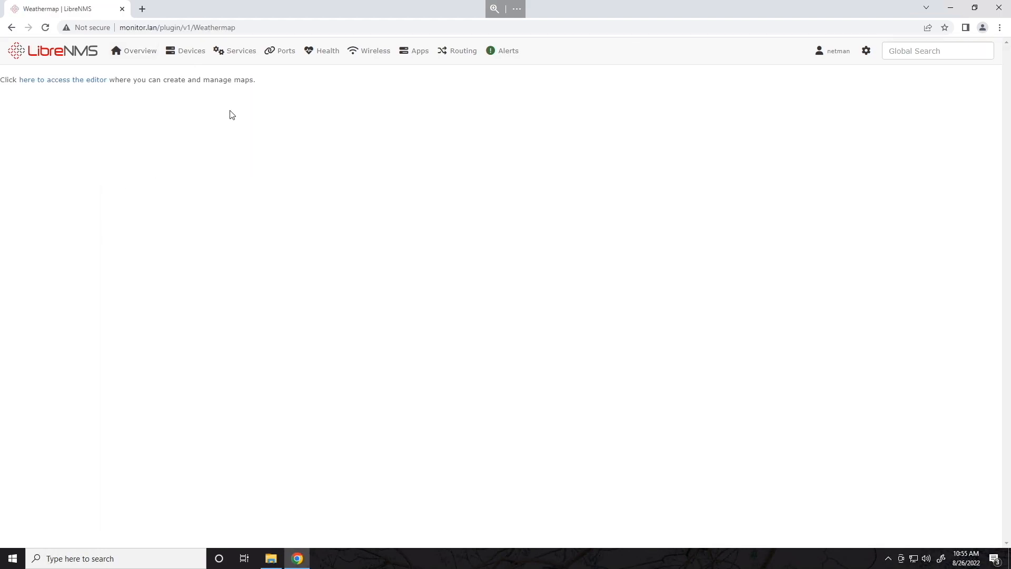
Step: Open the map editor and review the new-map fields, keeping DecemberIllini2.conf as copy source
click(45, 84)
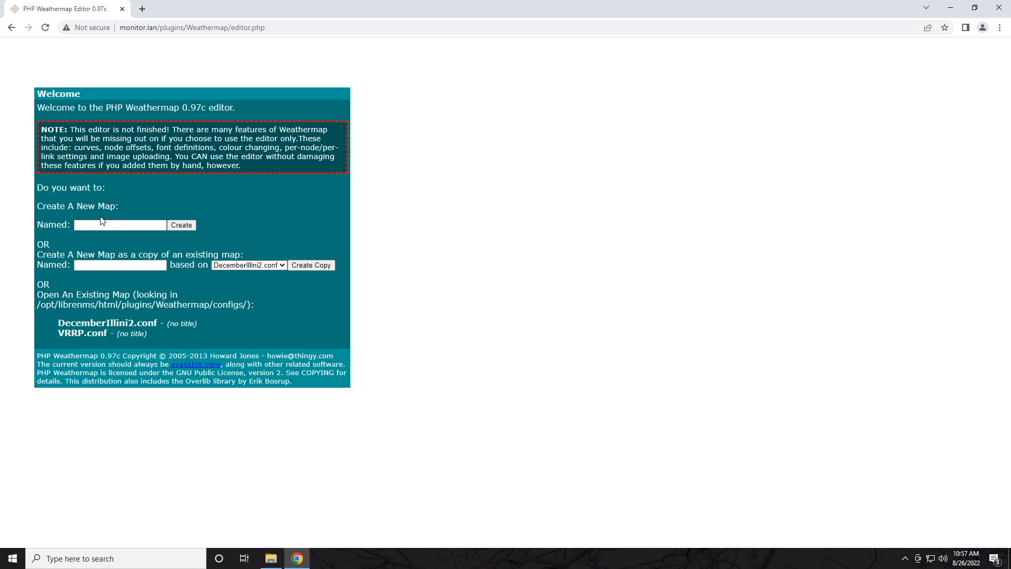
click(90, 224)
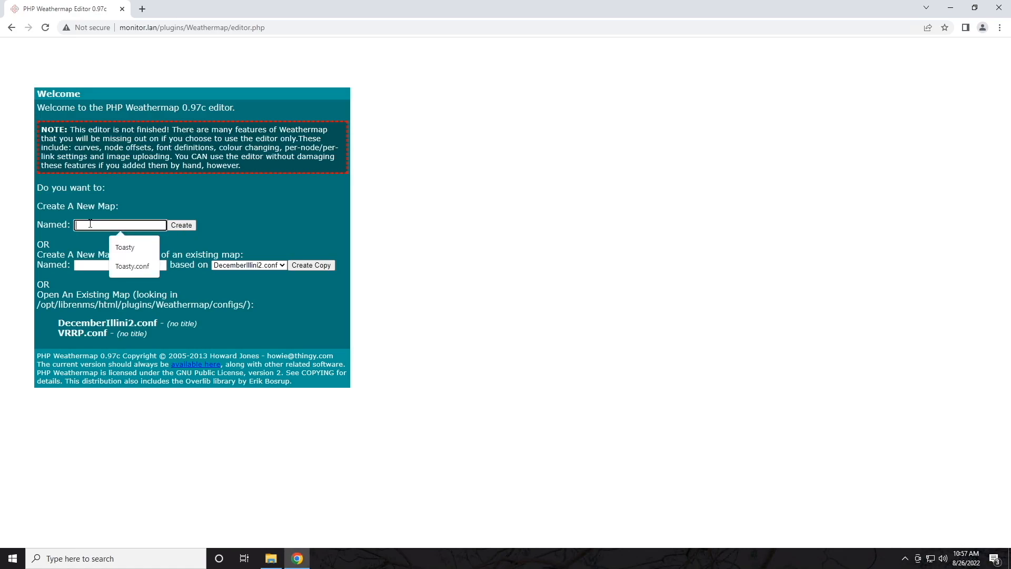
click(88, 266)
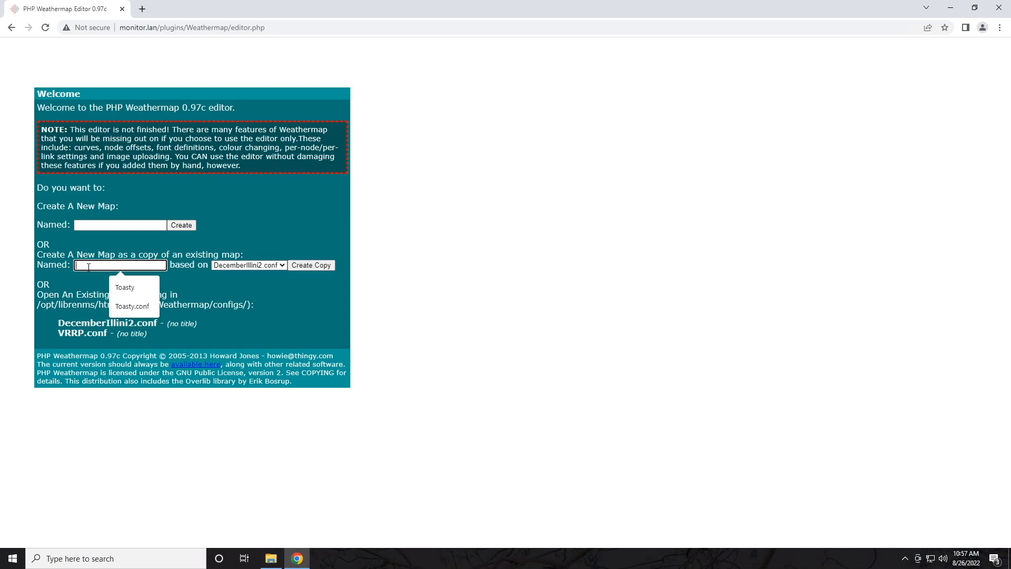
click(273, 267)
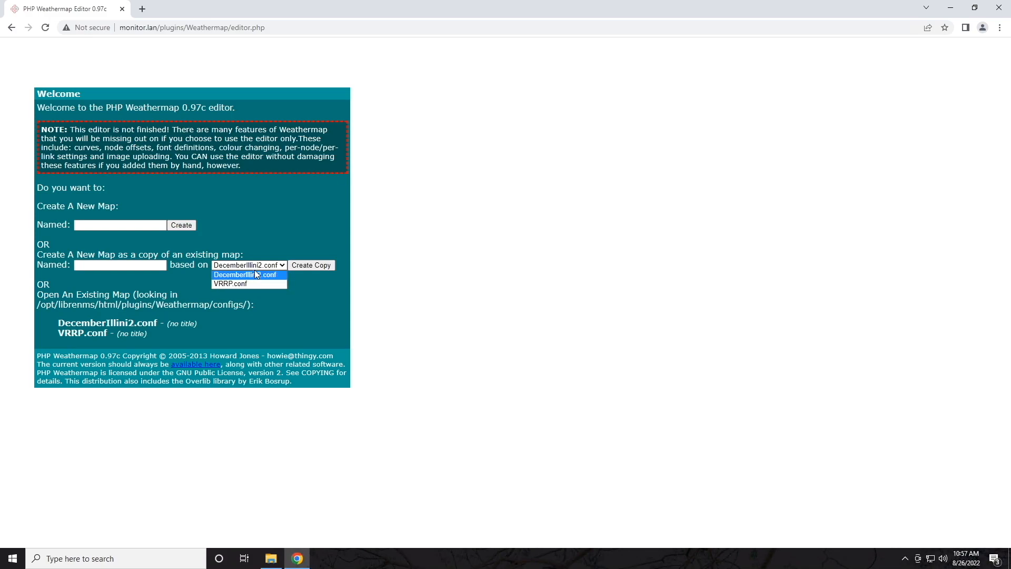
click(194, 272)
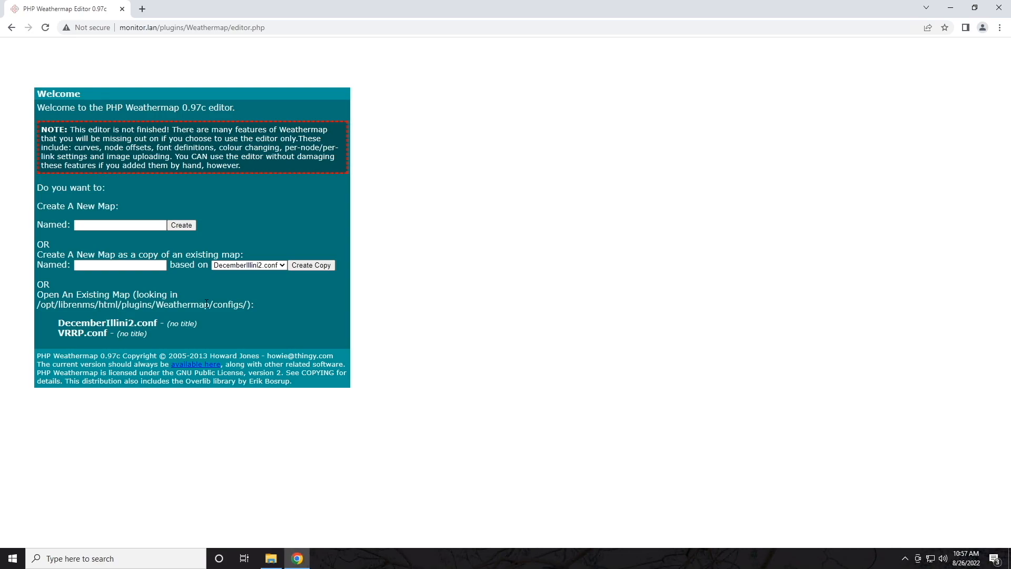
Step: Highlight the existing-maps heading and configs folder path, then clear the highlight
drag(37, 294, 93, 297)
drag(168, 307, 245, 316)
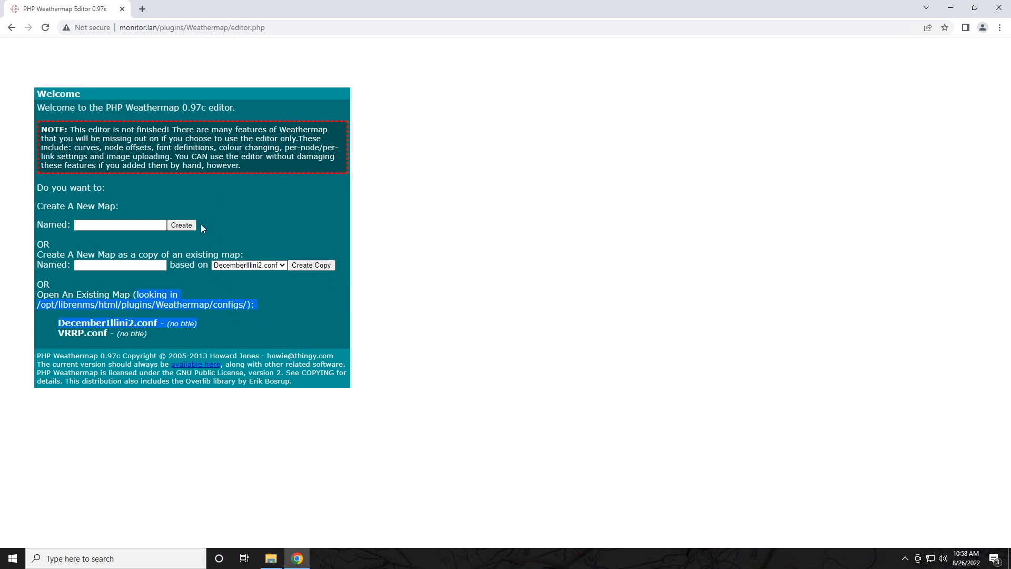
click(251, 305)
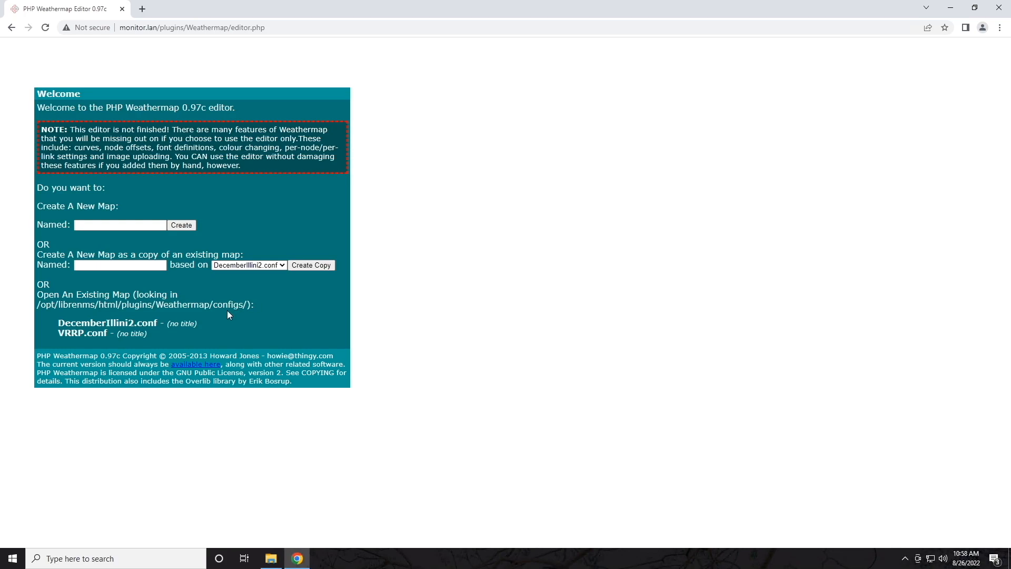
Step: Create the new map Toasty.conf after the name without '.conf' is rejected
click(120, 225)
text(Toasty)
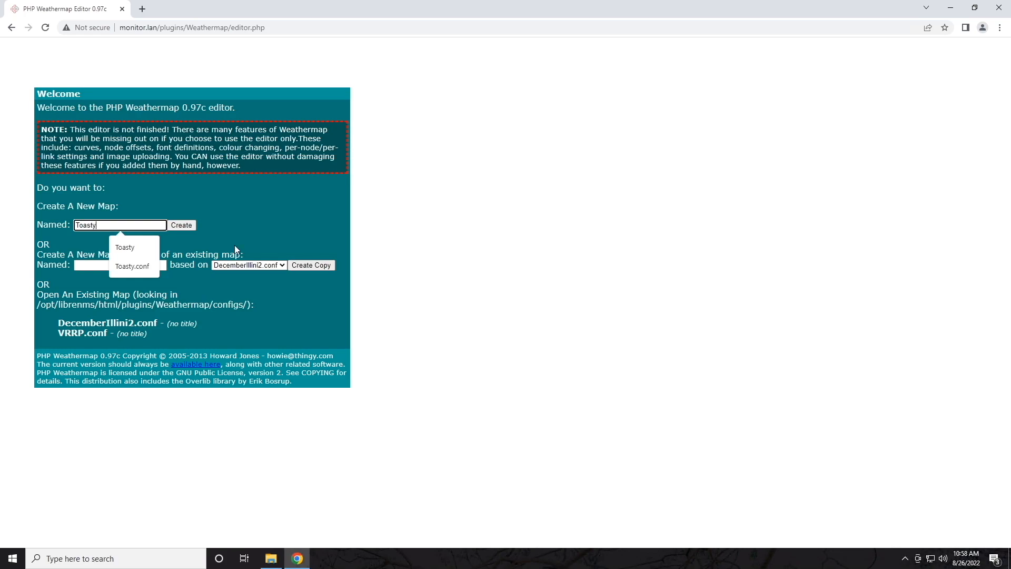
text(.)
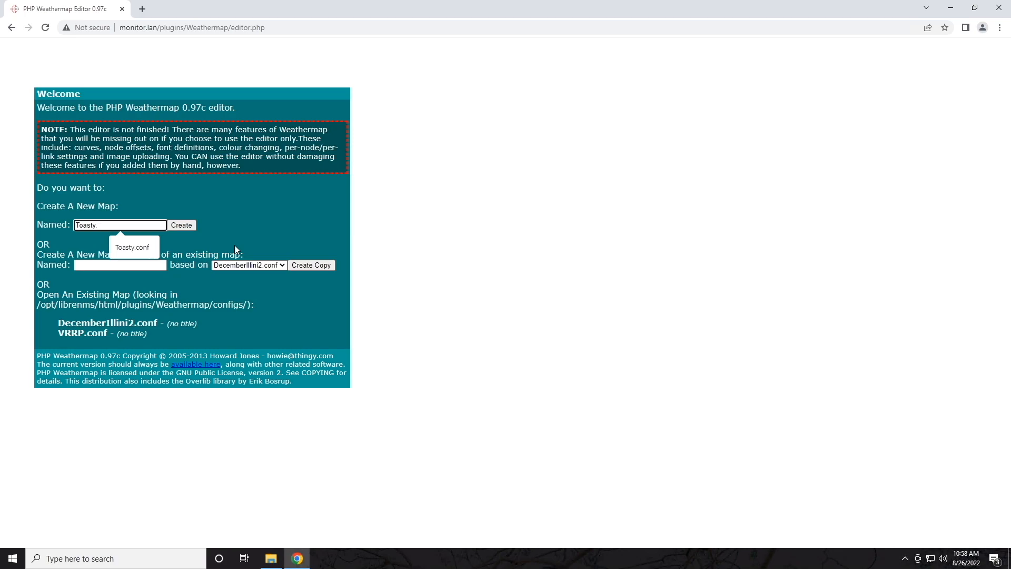
text(conf)
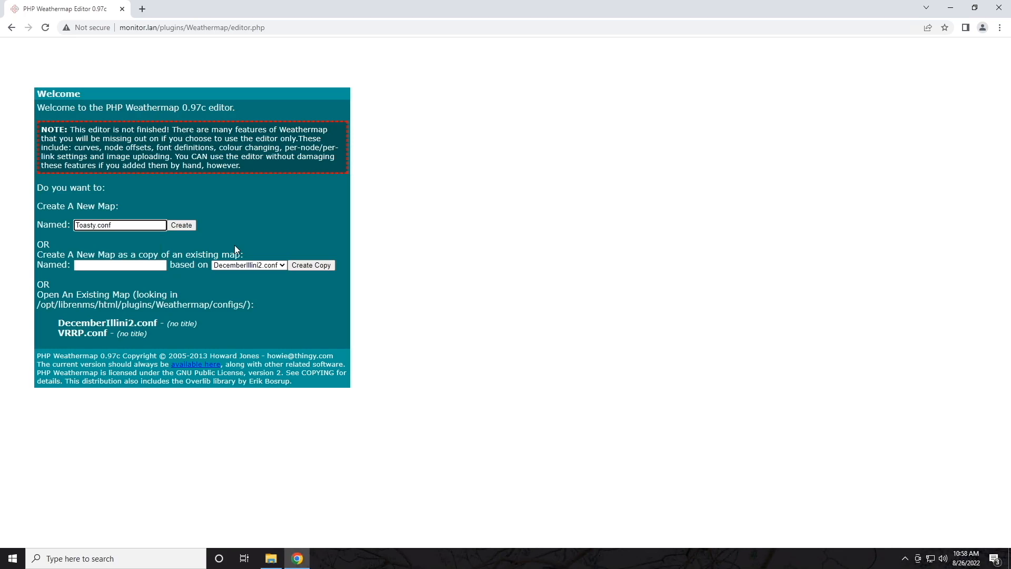
key(BackSpace)
key(BackSpace)
key(BackSpace)
key(BackSpace)
key(BackSpace)
click(189, 227)
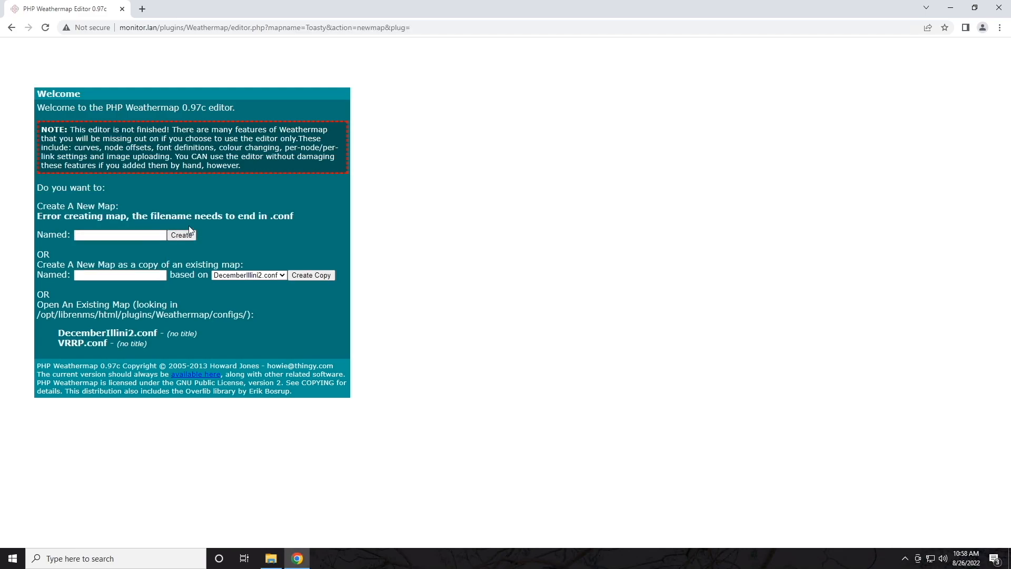
drag(37, 217, 284, 216)
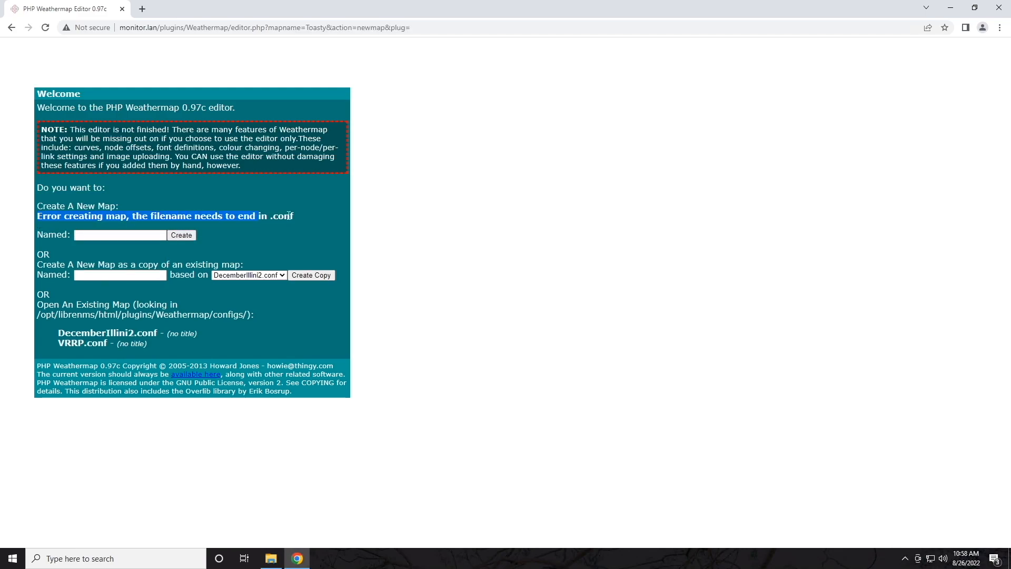
click(107, 236)
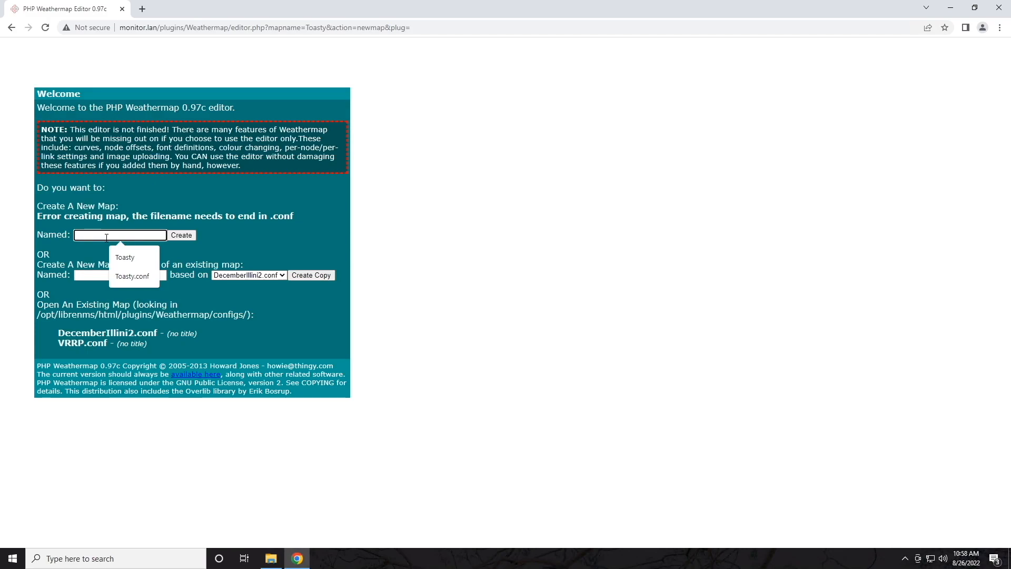
text(Toasty.conf)
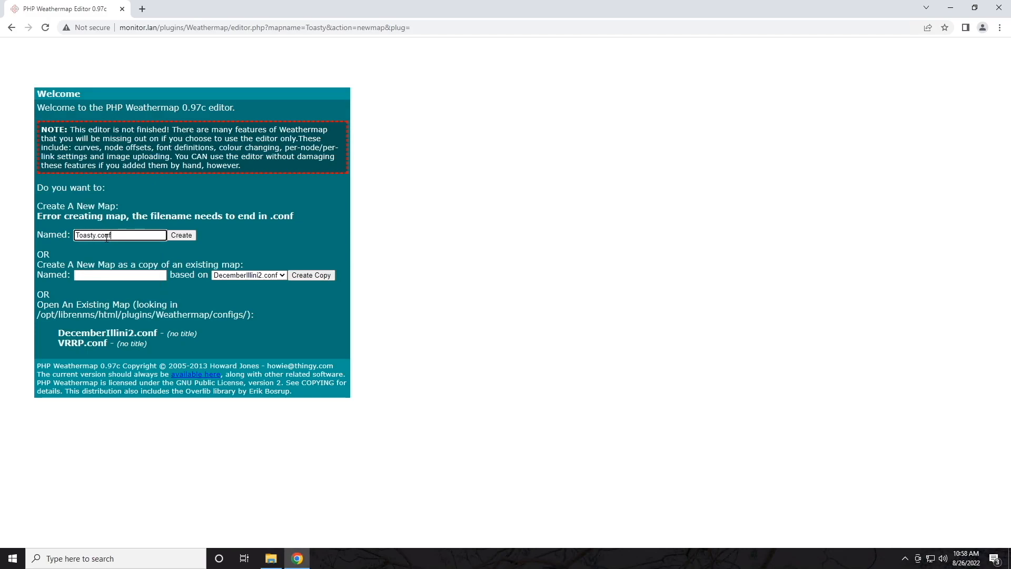
click(187, 235)
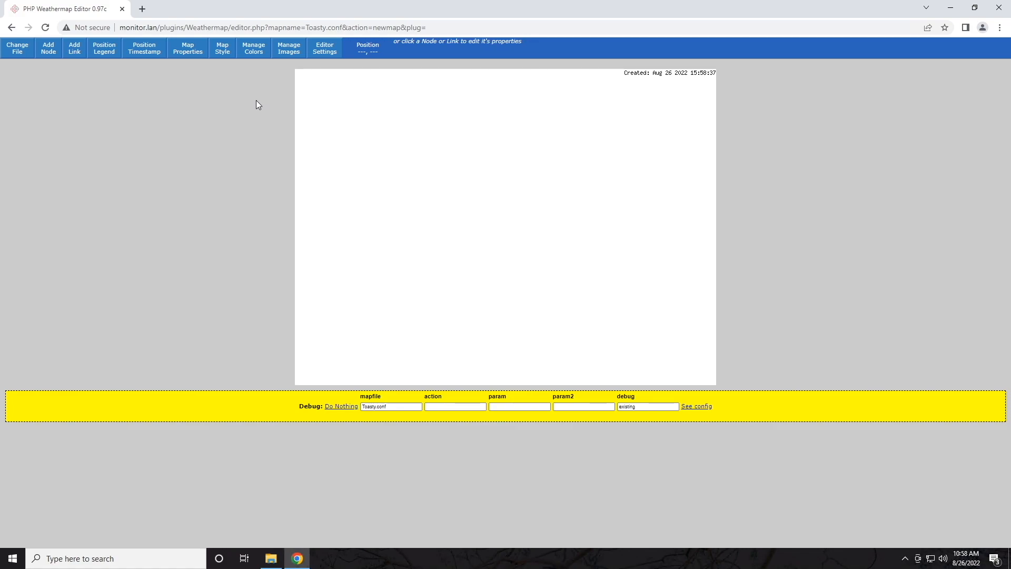
Step: Change the Toasty map width from 800 to 1280 pixels in Map Properties and submit
click(193, 55)
double_click(129, 203)
double_click(178, 206)
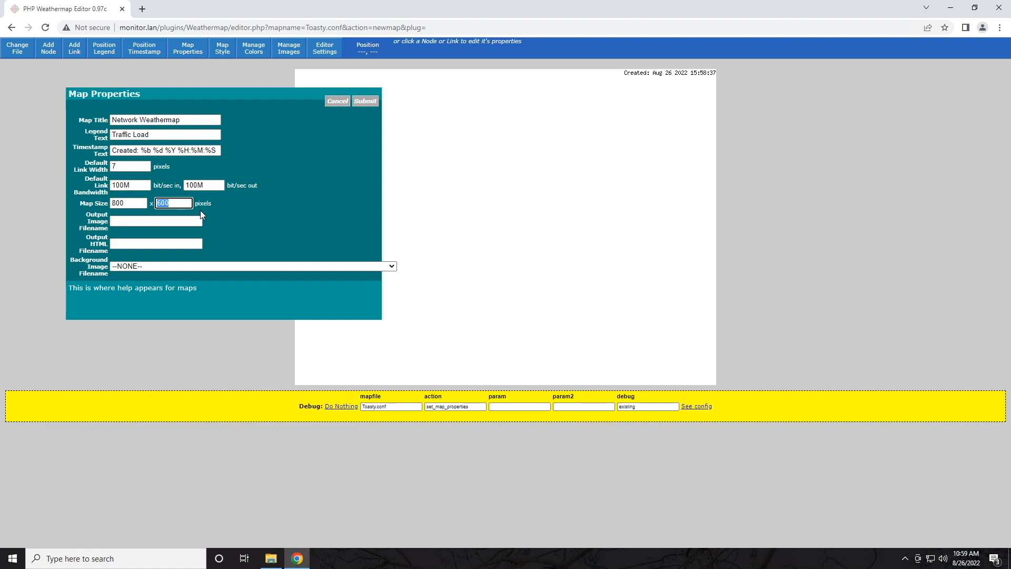
double_click(130, 204)
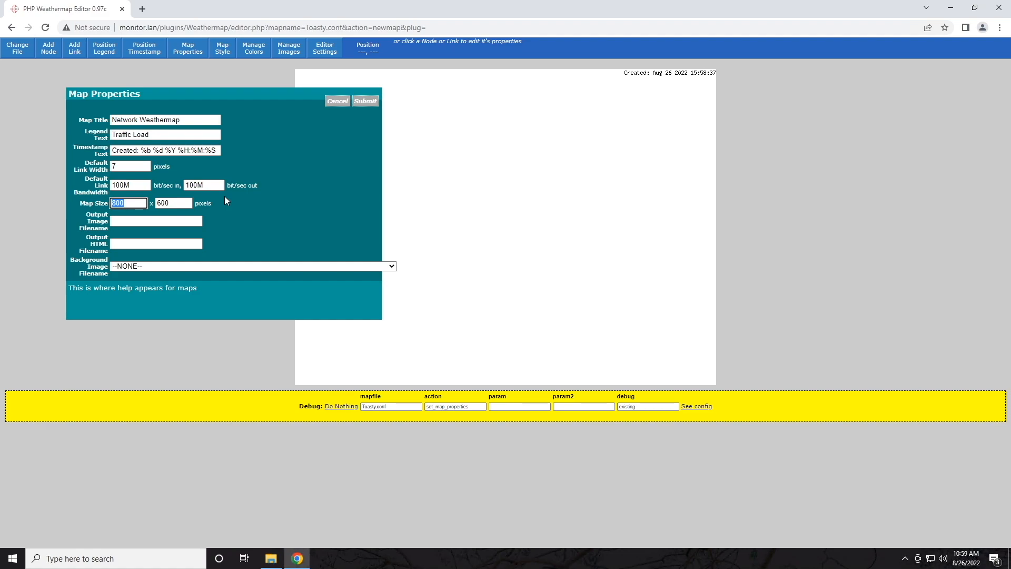
text(1280)
click(365, 100)
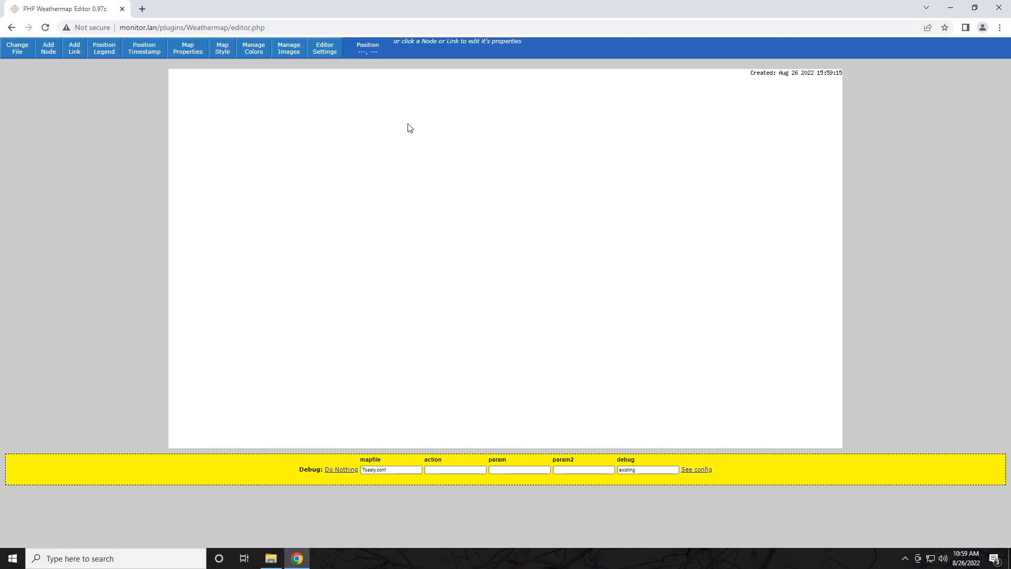
Step: Set the map's output image filename to Toasty.jpg in Map Properties
click(187, 52)
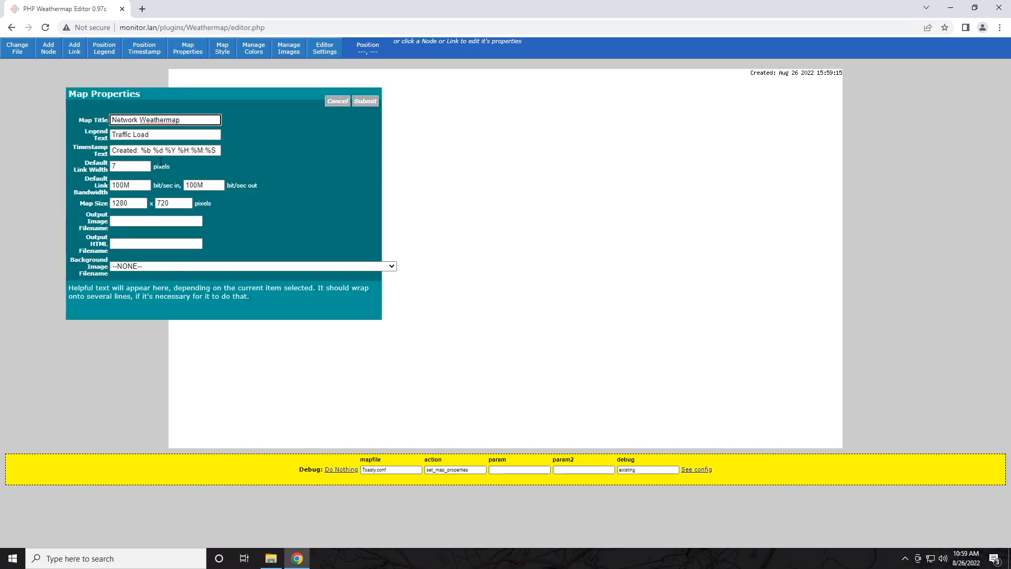
click(124, 220)
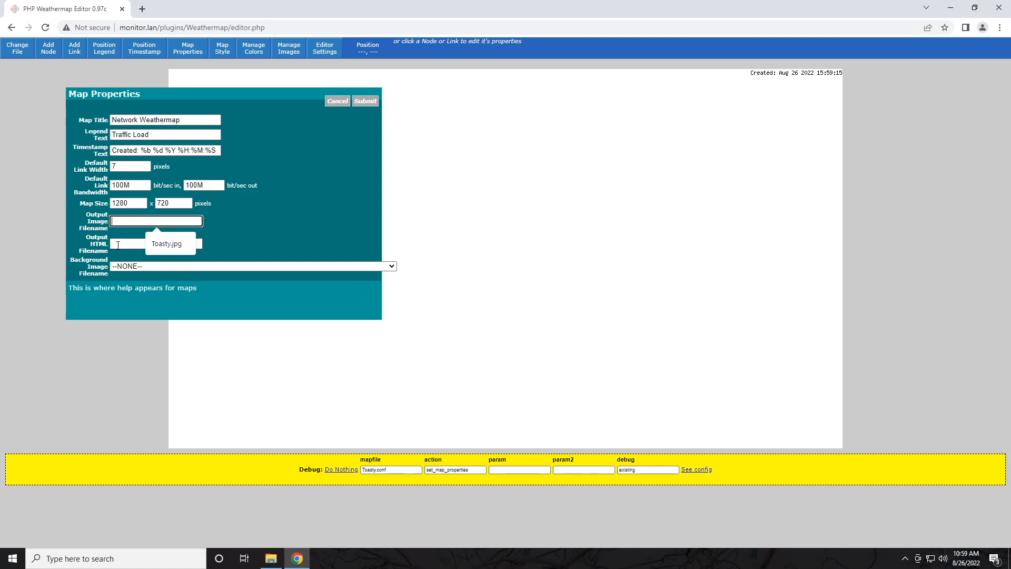
click(118, 244)
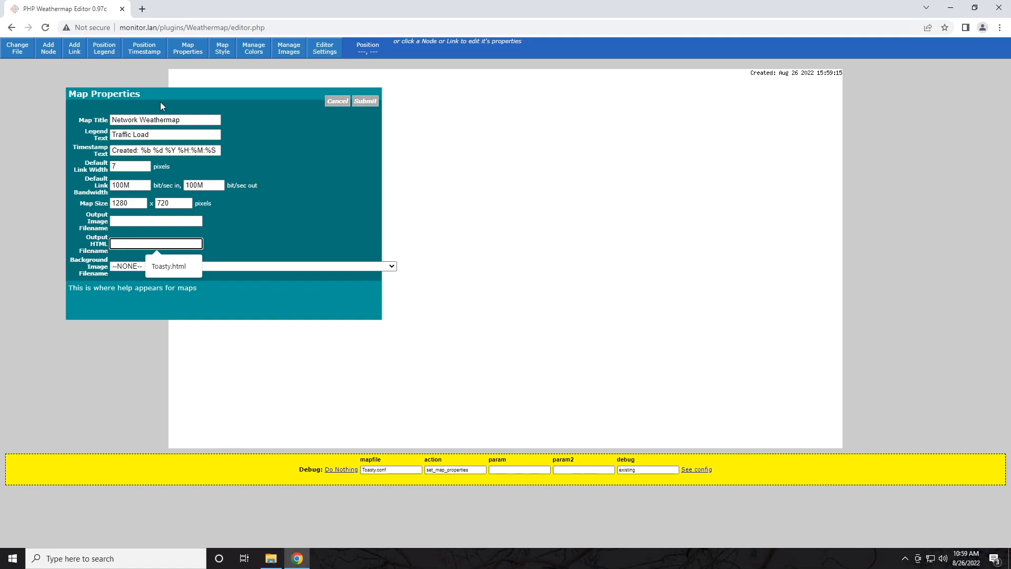
click(153, 222)
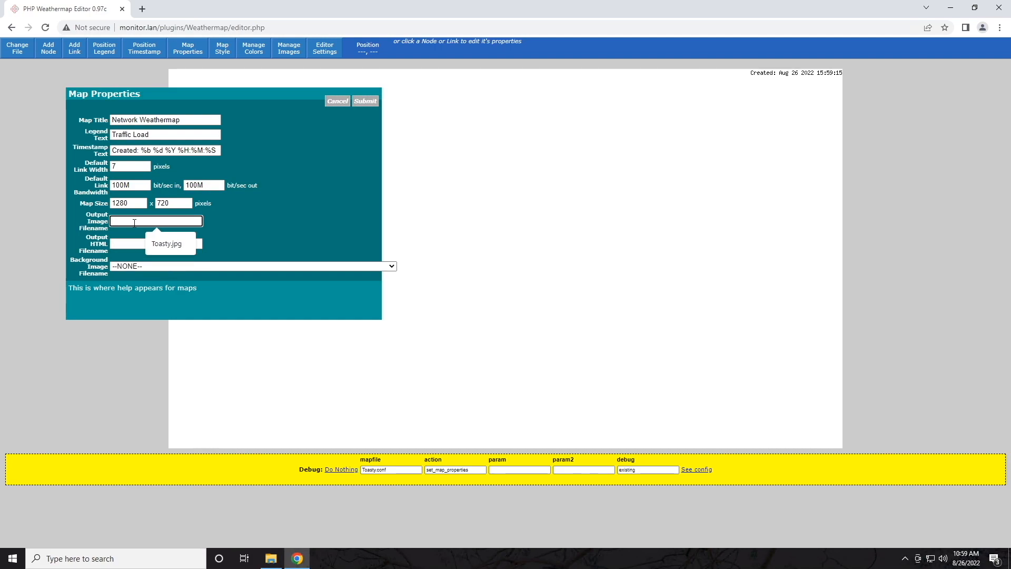
click(132, 243)
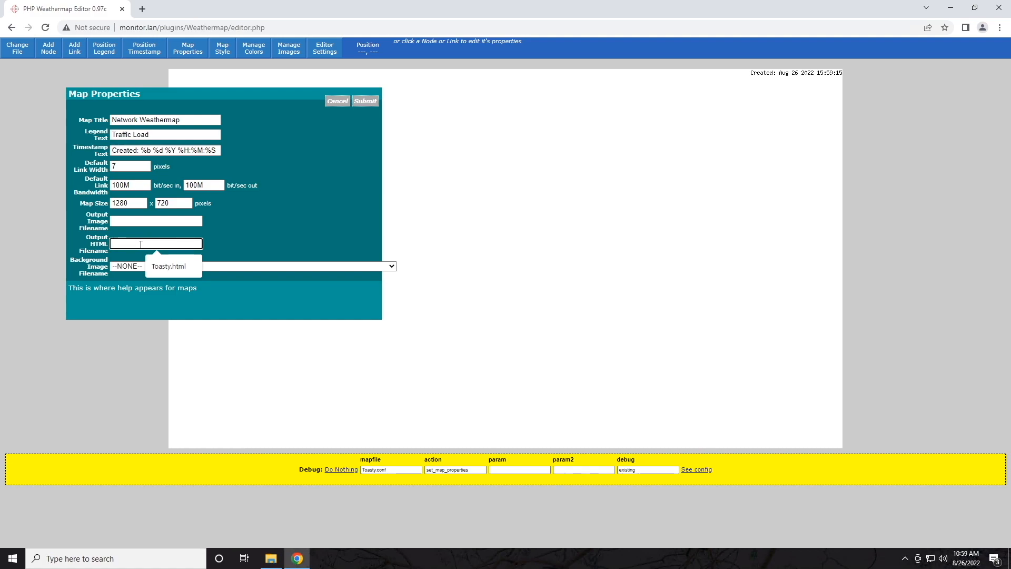
click(133, 221)
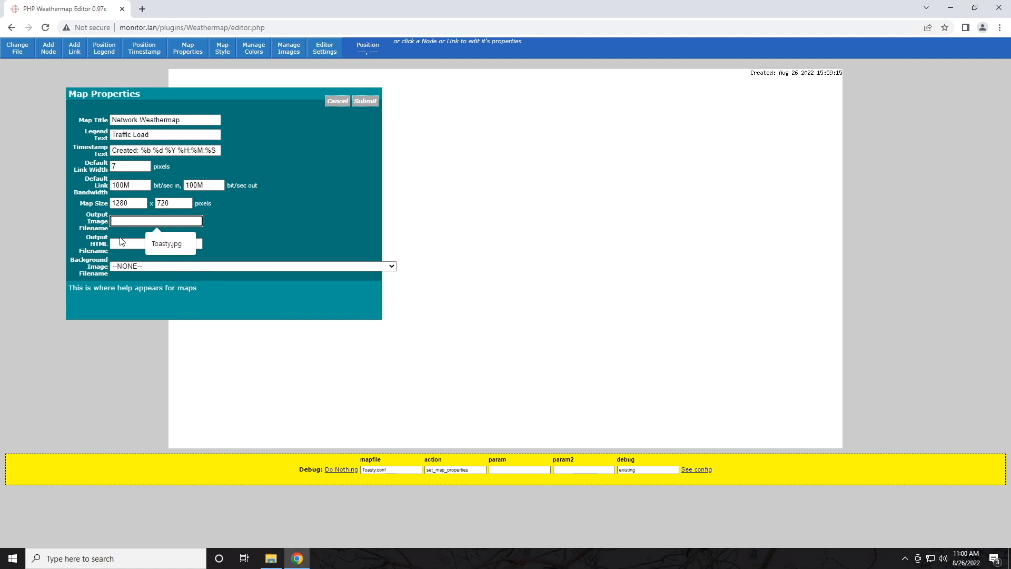
text(Toasty)
text(.jpg)
key(Tab)
Step: Set the output HTML filename to Toasty.html and open the background image list
text(Toasty.html)
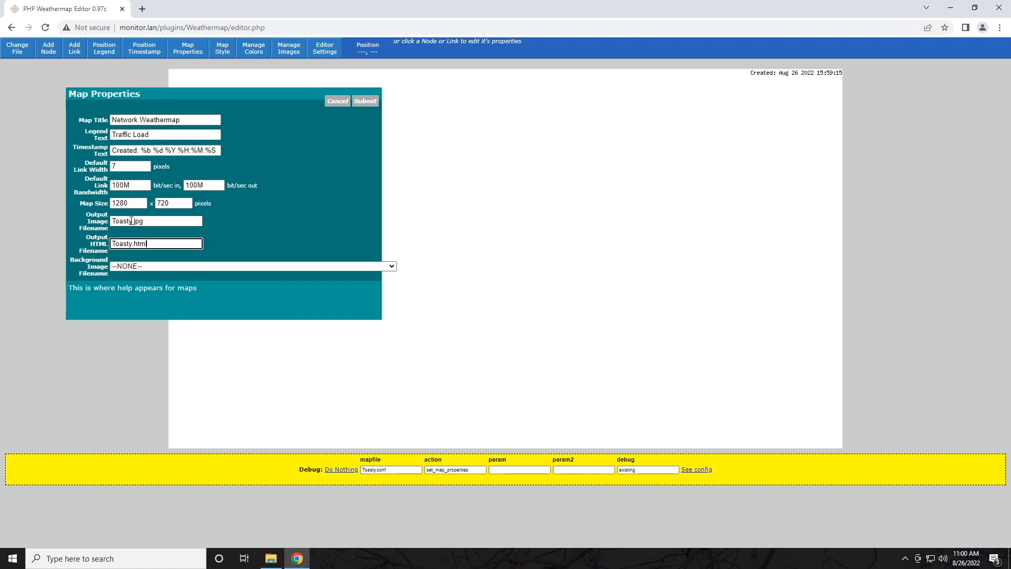
click(143, 220)
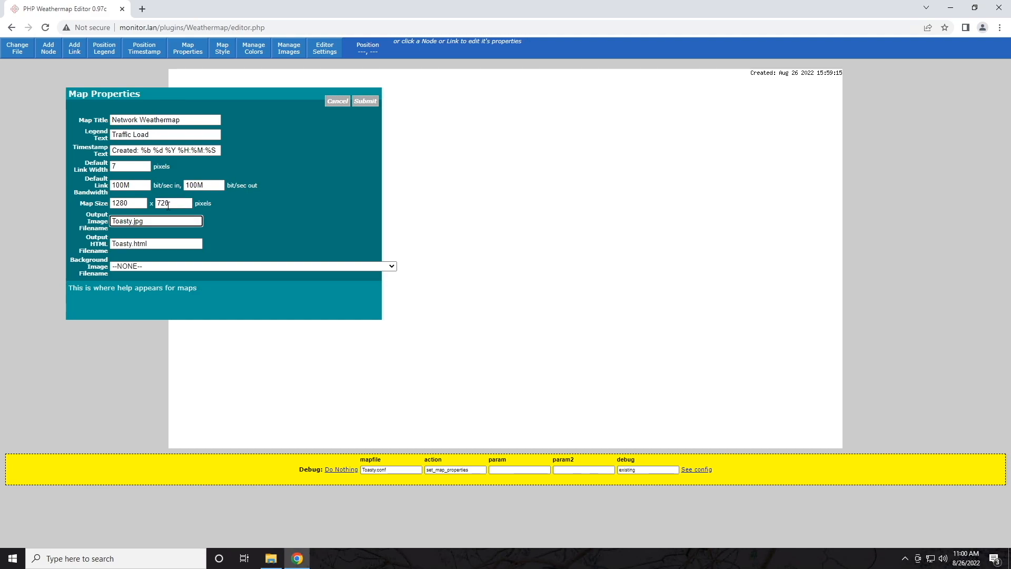
key(Tab)
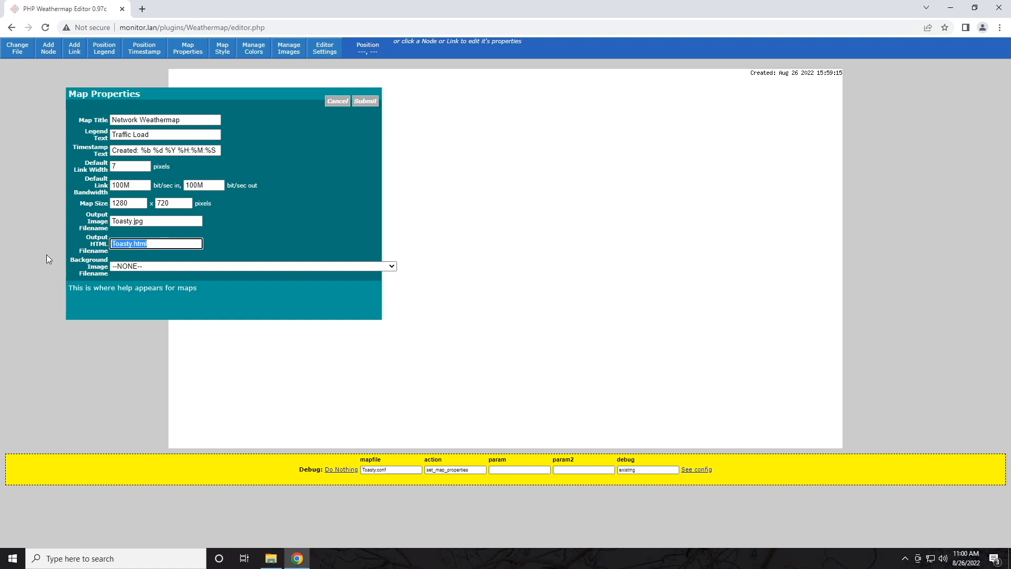
key(shift+Tab)
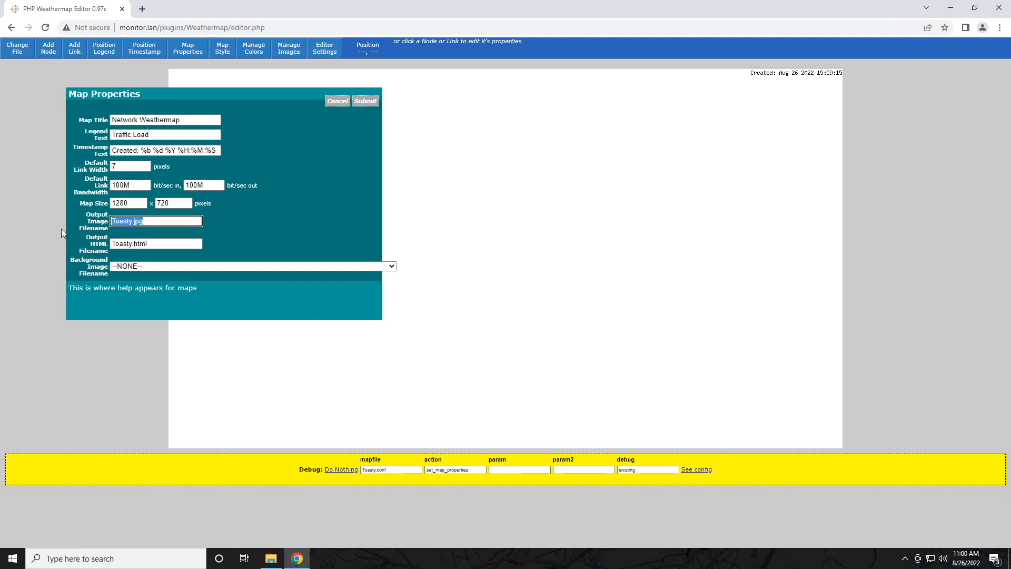
click(61, 229)
click(350, 265)
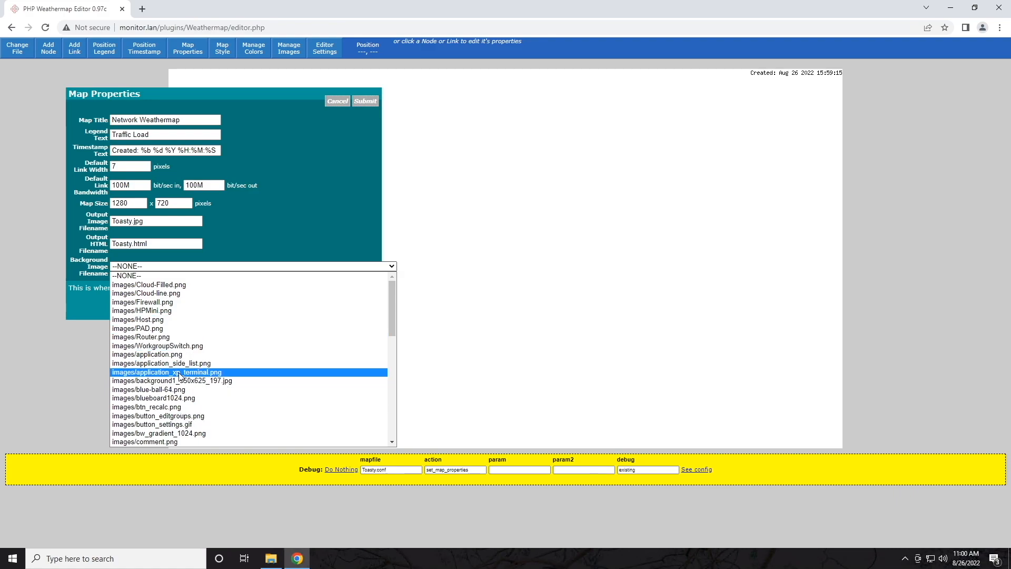
Step: Retitle the map 'Toasty's Maps', keep the 100M bandwidth values, and submit the properties
click(274, 229)
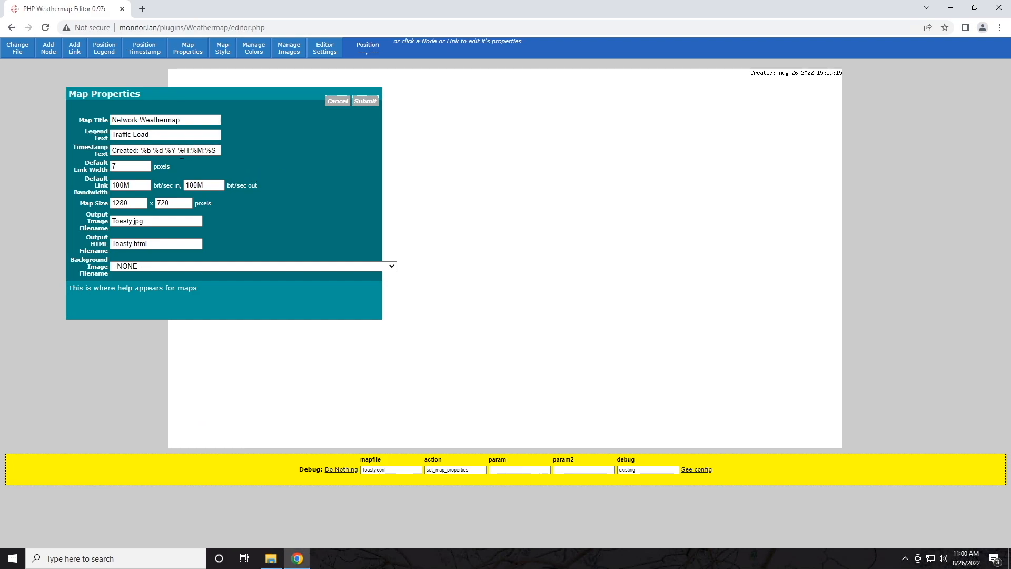
drag(184, 120, 7, 118)
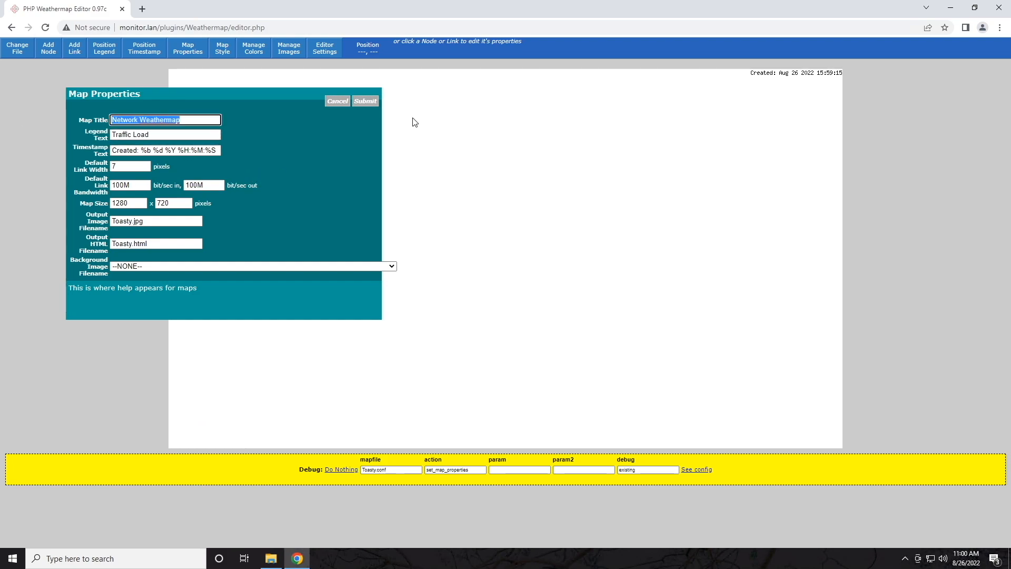
text(Toasty's )
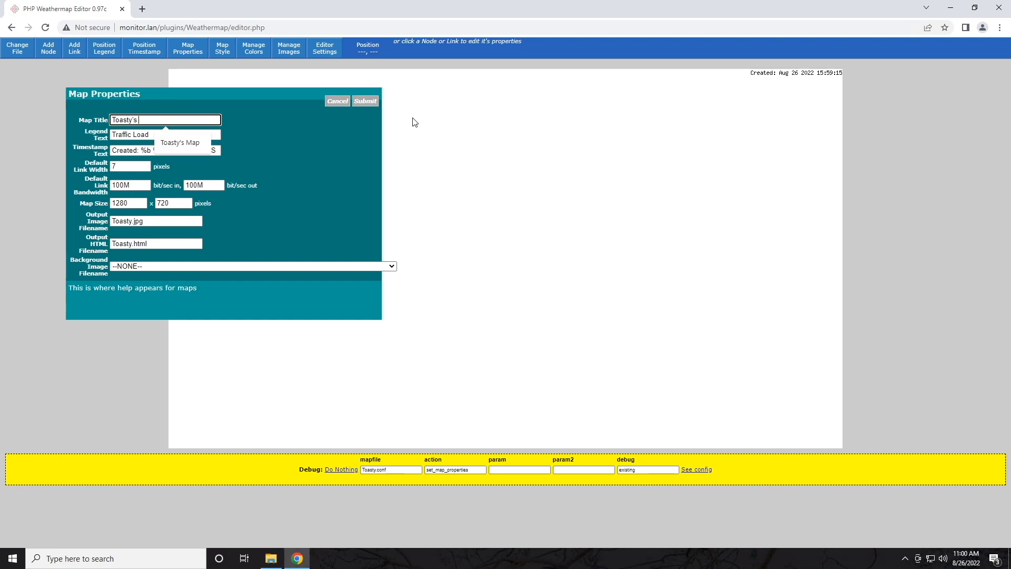
text(Maps)
key(Tab)
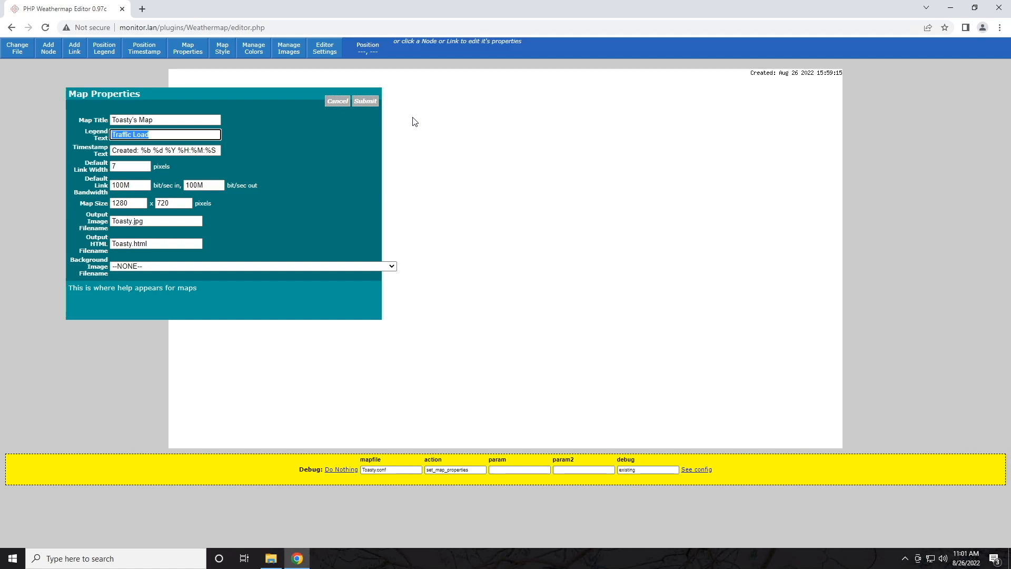
click(197, 169)
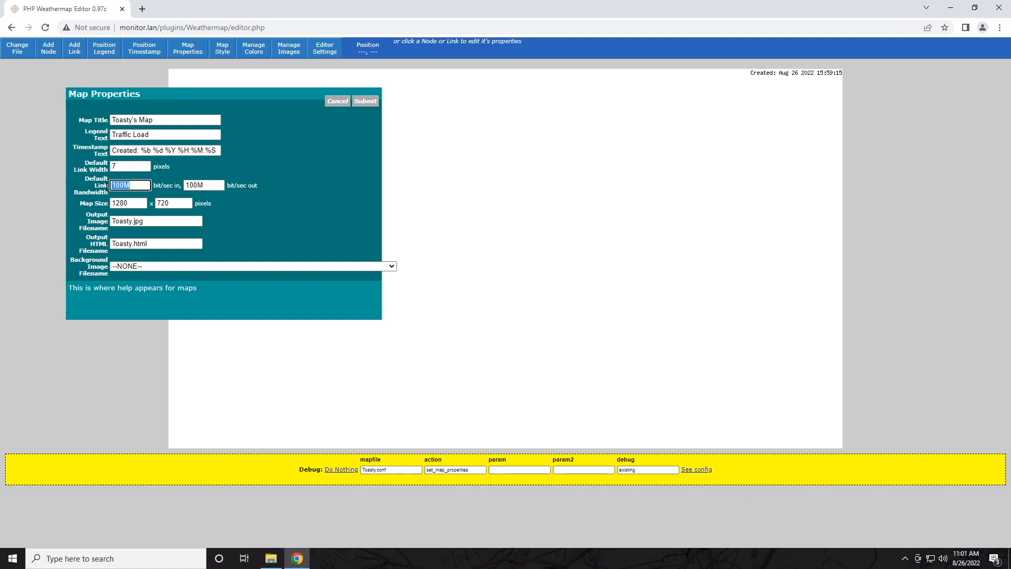
double_click(216, 185)
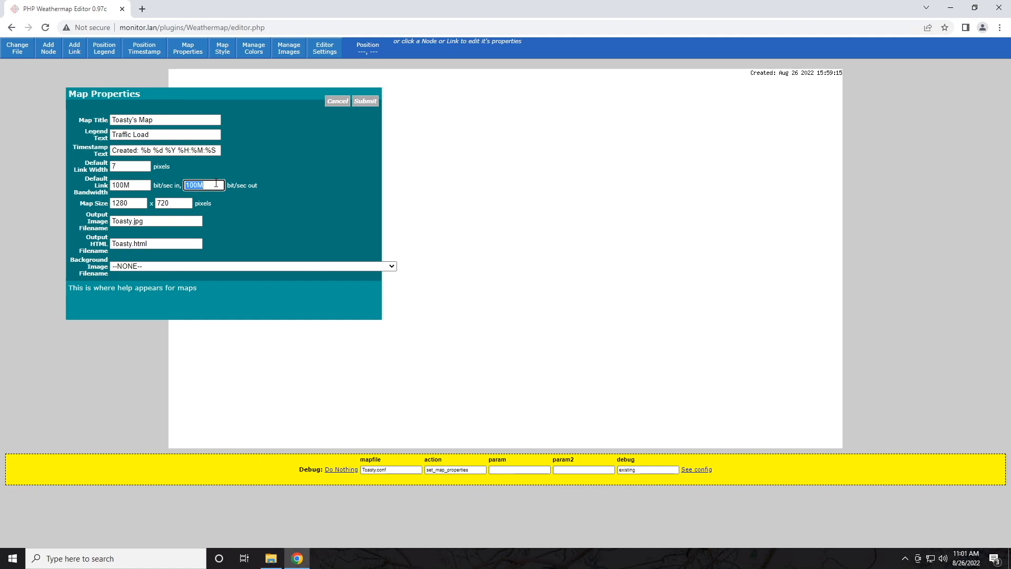
click(216, 184)
double_click(130, 185)
click(125, 186)
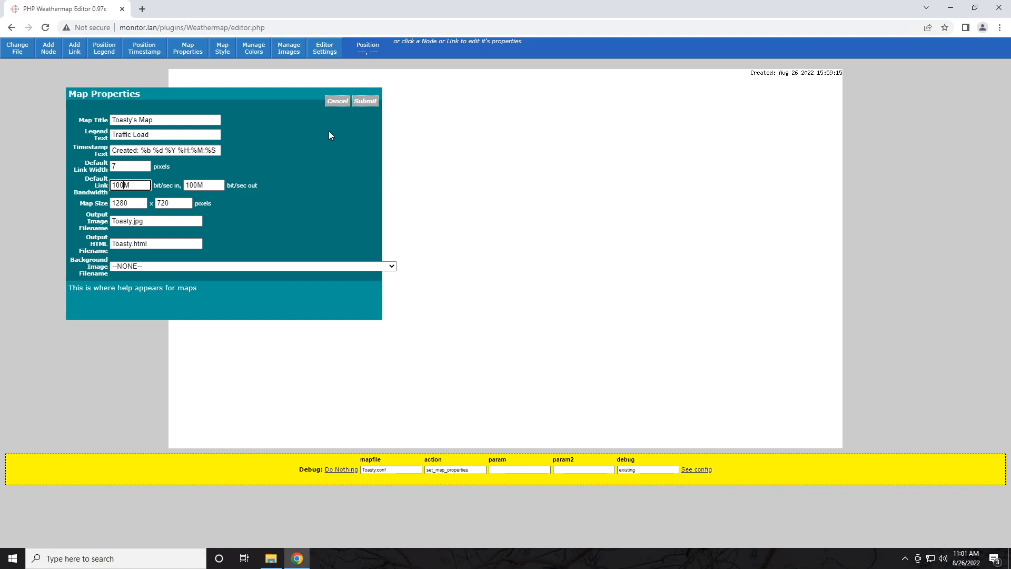
click(365, 102)
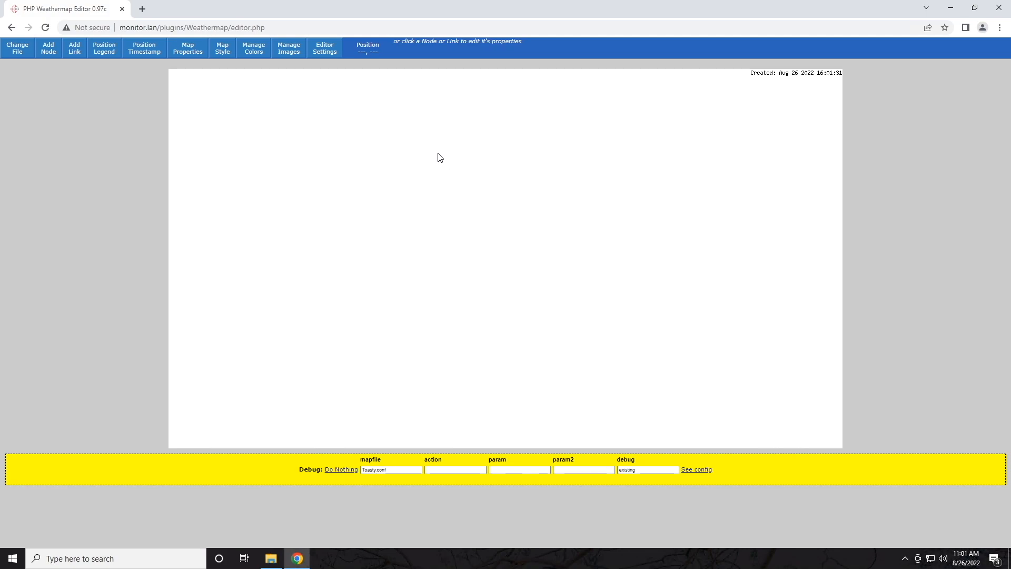
Step: Place a new node near the top centre of the map and open its properties
click(48, 55)
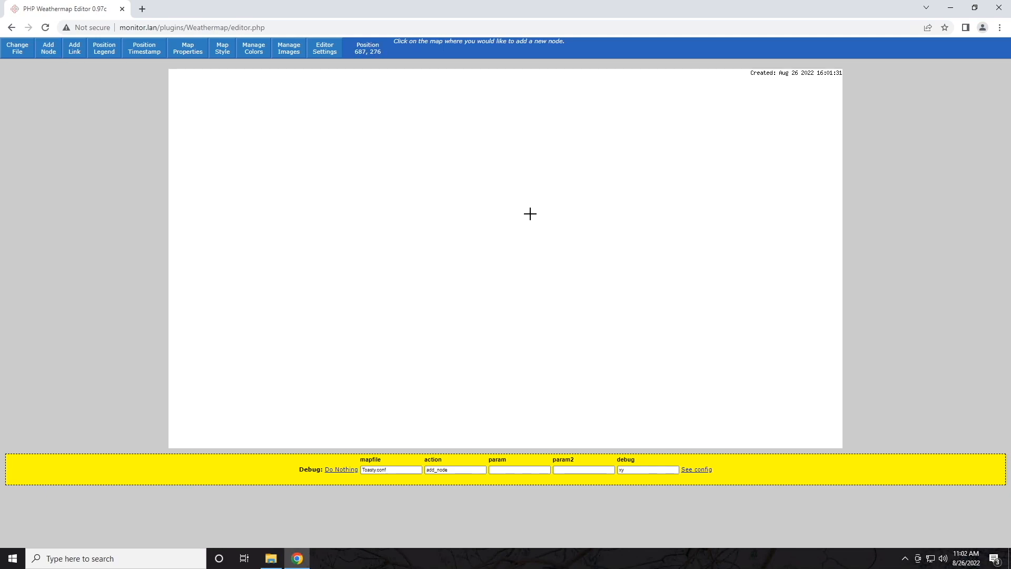
click(499, 120)
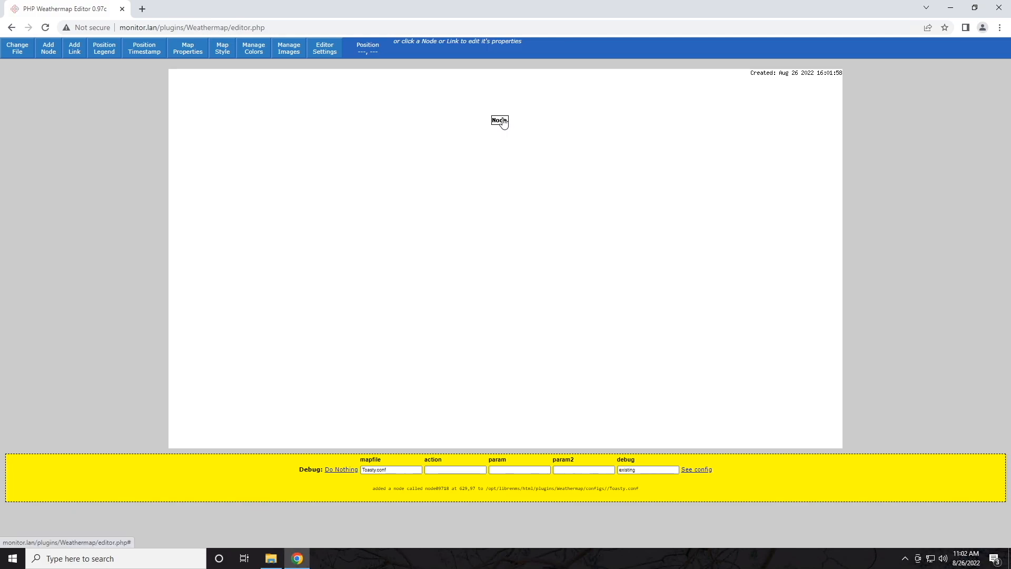
click(500, 125)
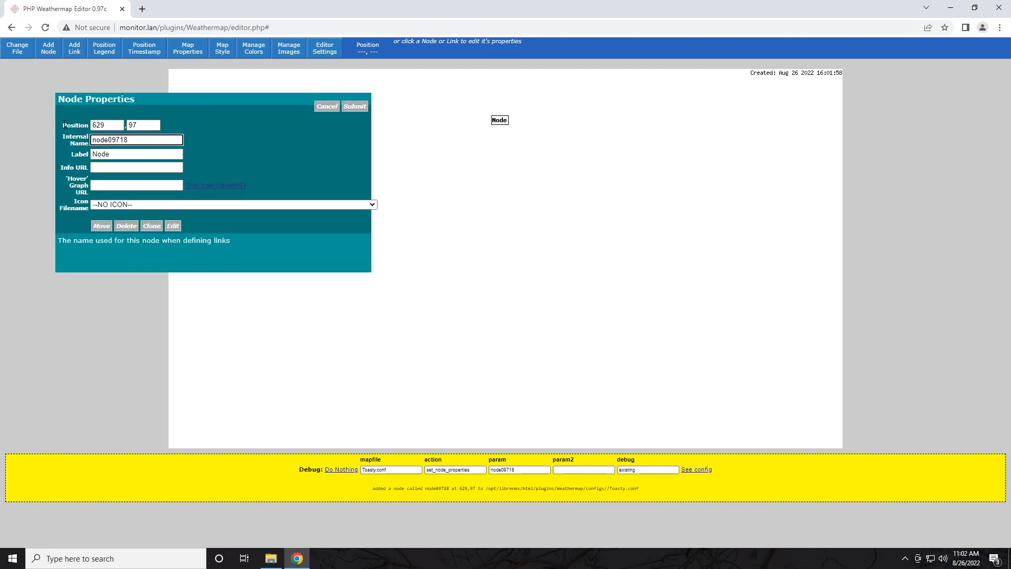
Step: Set the node's position from 629 to 640, 100 and apply it
click(148, 126)
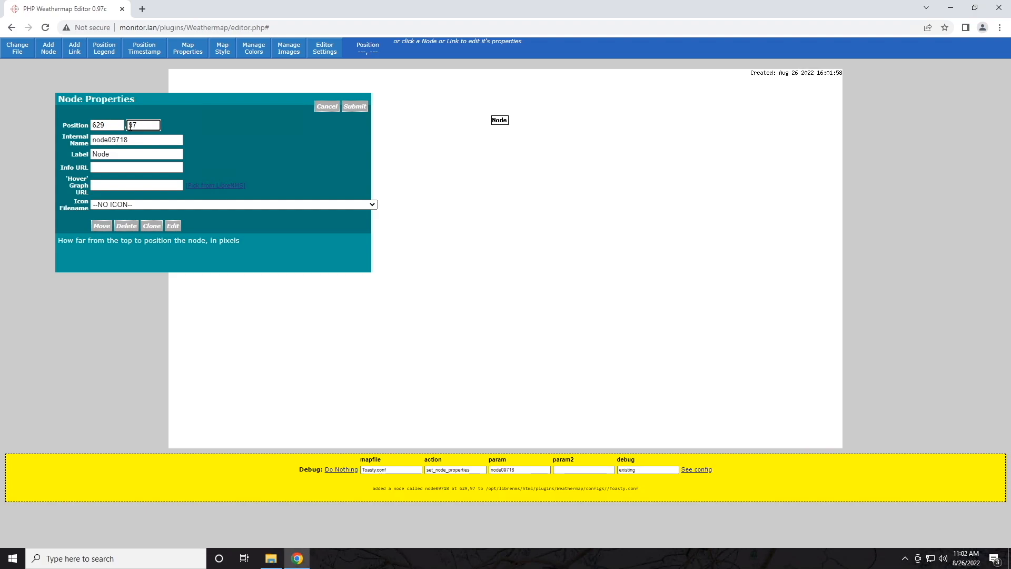
key(shift+Tab)
click(107, 125)
drag(112, 125, 51, 127)
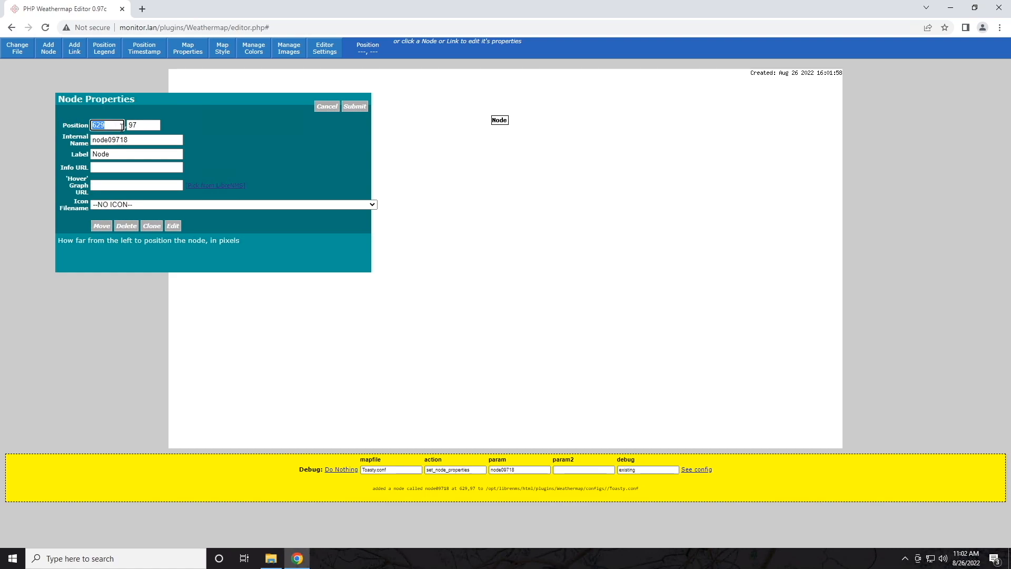
key(Tab)
double_click(111, 123)
text(65)
key(BackSpace)
text(40)
key(Tab)
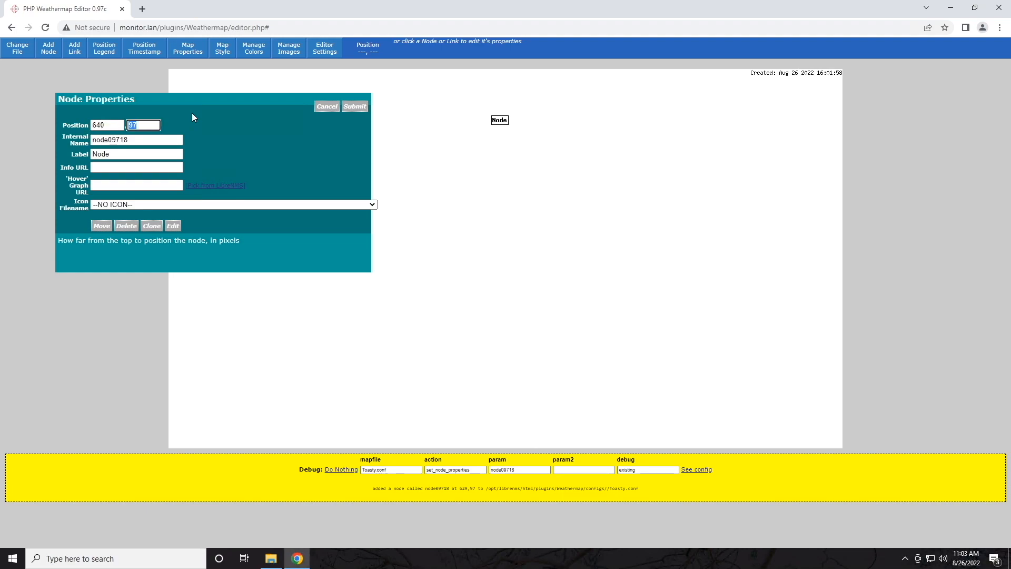
text(100)
click(203, 116)
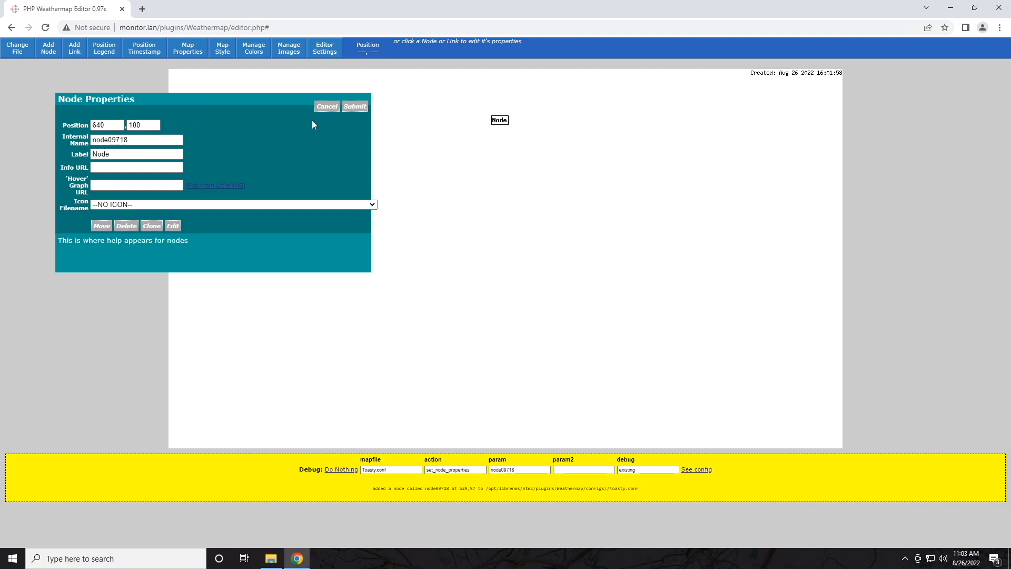
click(362, 107)
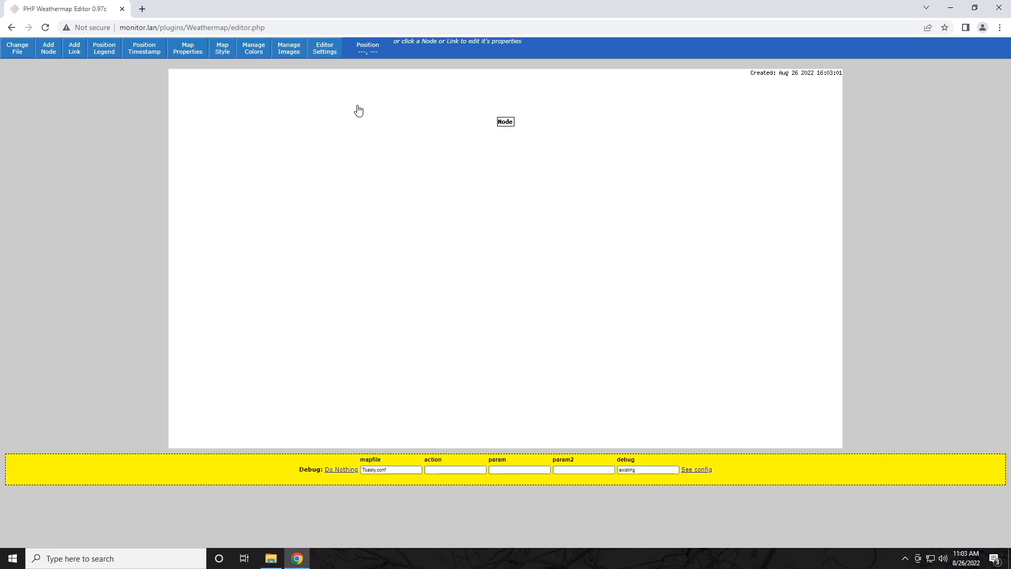
Step: Change the new node's label from Node to Router in Node Properties
click(506, 126)
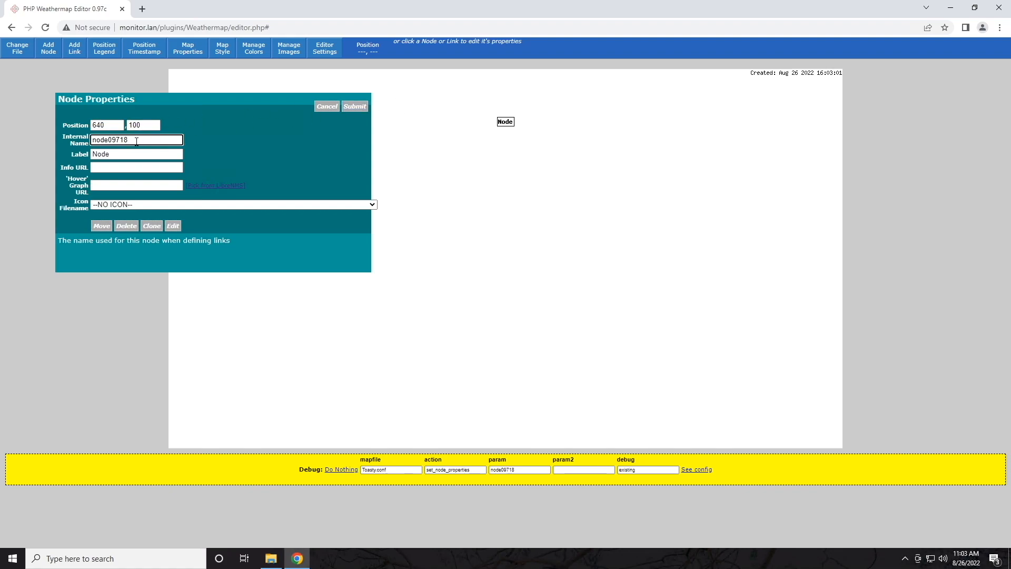
double_click(97, 140)
click(140, 141)
click(131, 153)
key(ctrl+a)
text(Router)
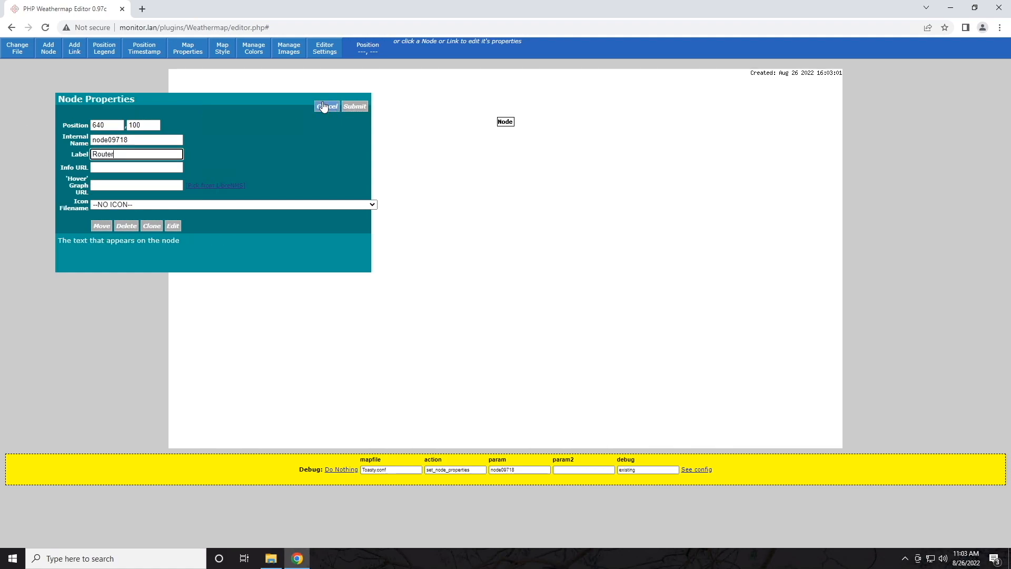
click(137, 168)
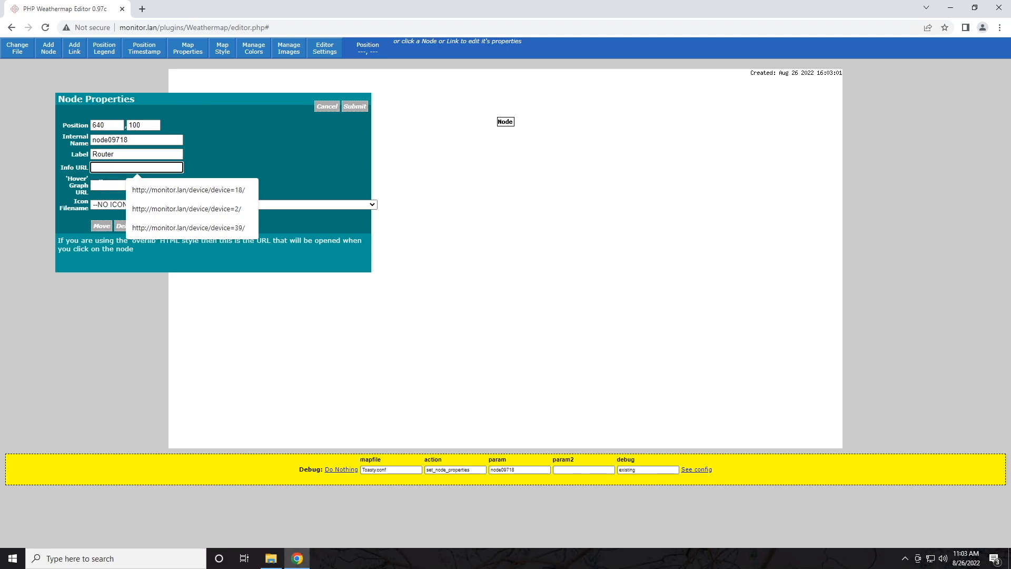
click(136, 186)
click(217, 163)
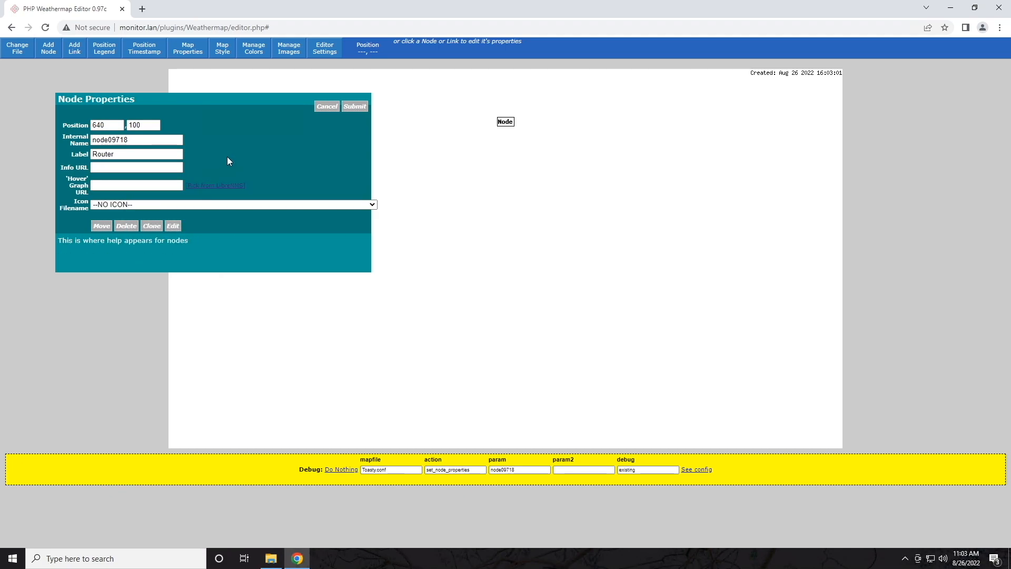
Step: Pick er-illini.lan from the LibreNMS device list as the node's device
click(210, 186)
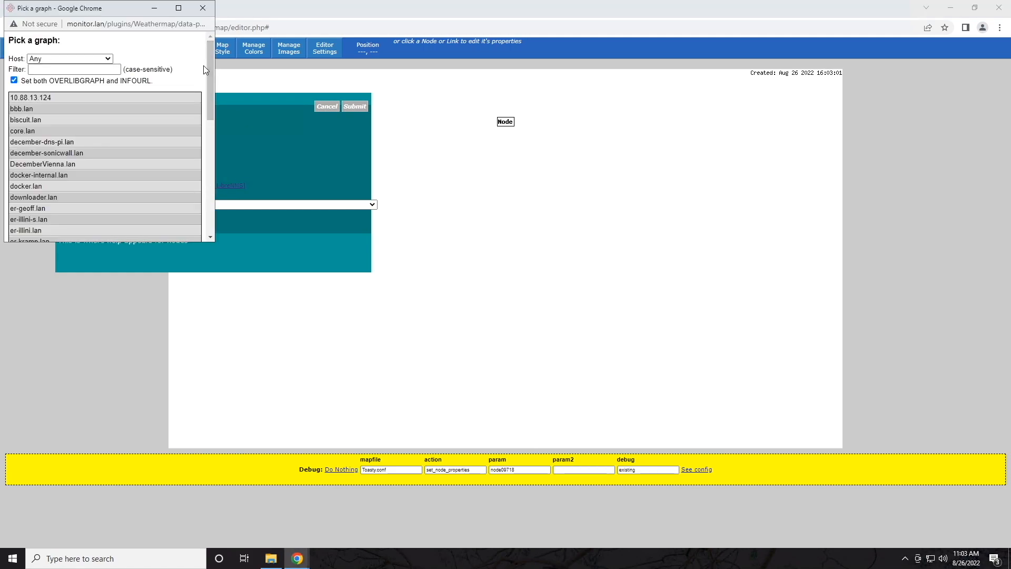
click(30, 69)
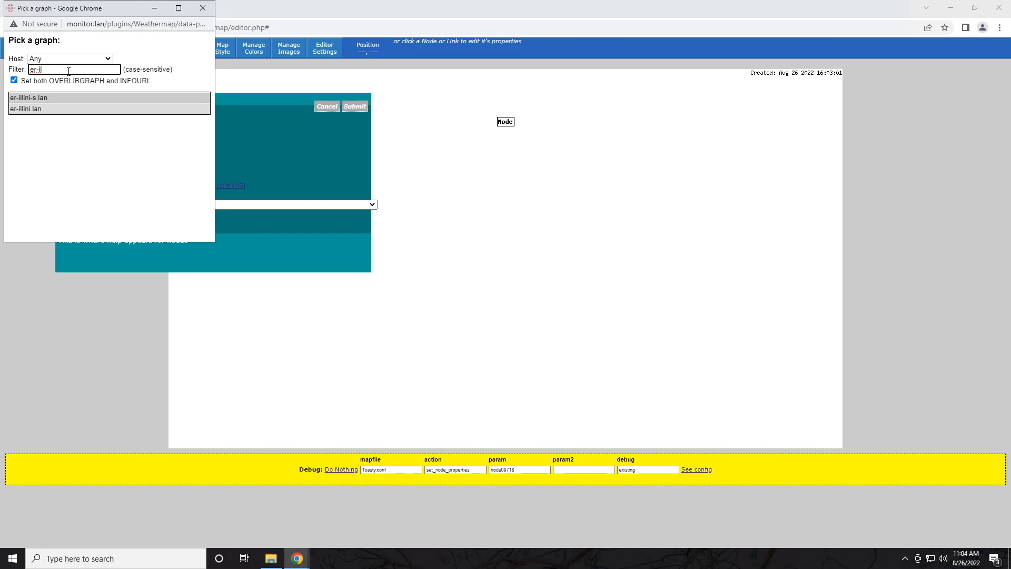
click(32, 109)
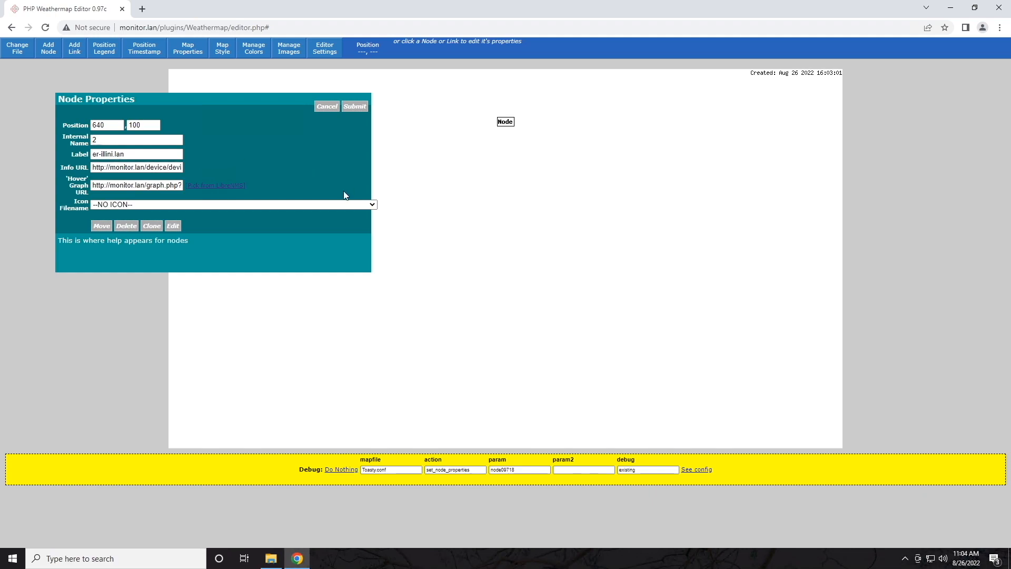
Step: Give the node the images/Router.png icon and submit its settings
click(372, 205)
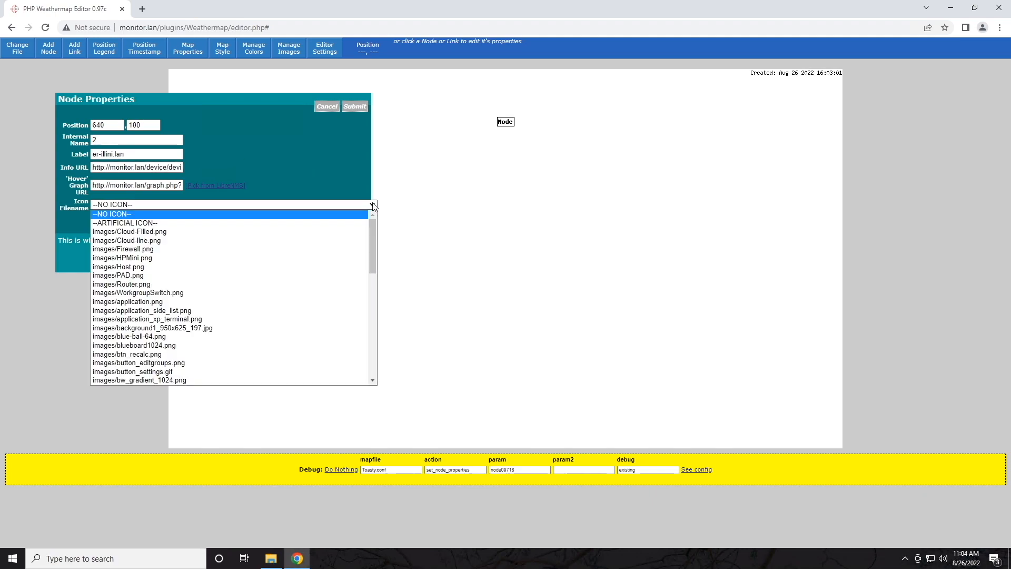
scroll(226, 256, down, 5)
scroll(227, 257, up, 5)
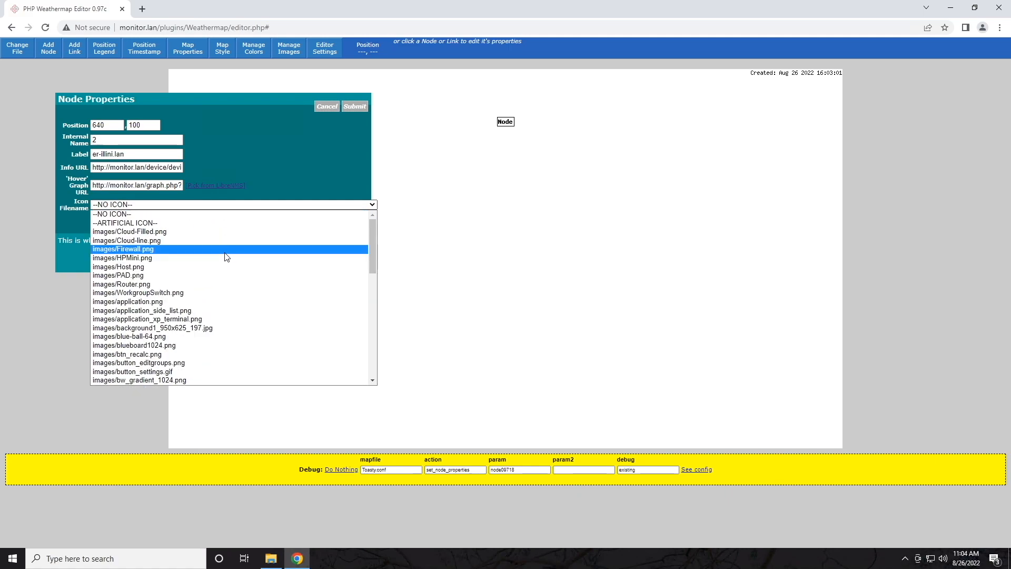
scroll(226, 256, down, 8)
scroll(223, 256, up, 6)
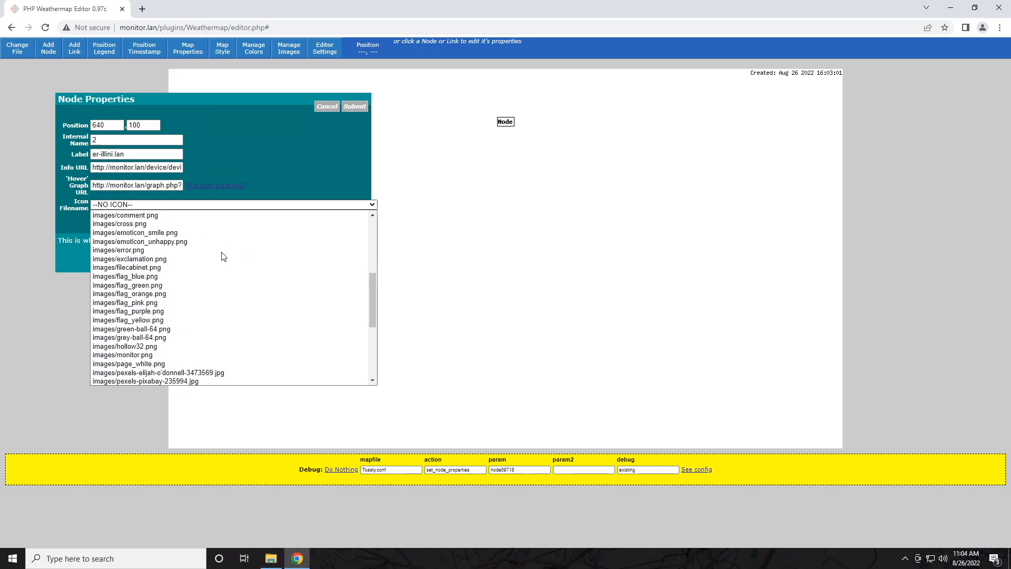
scroll(224, 257, up, 5)
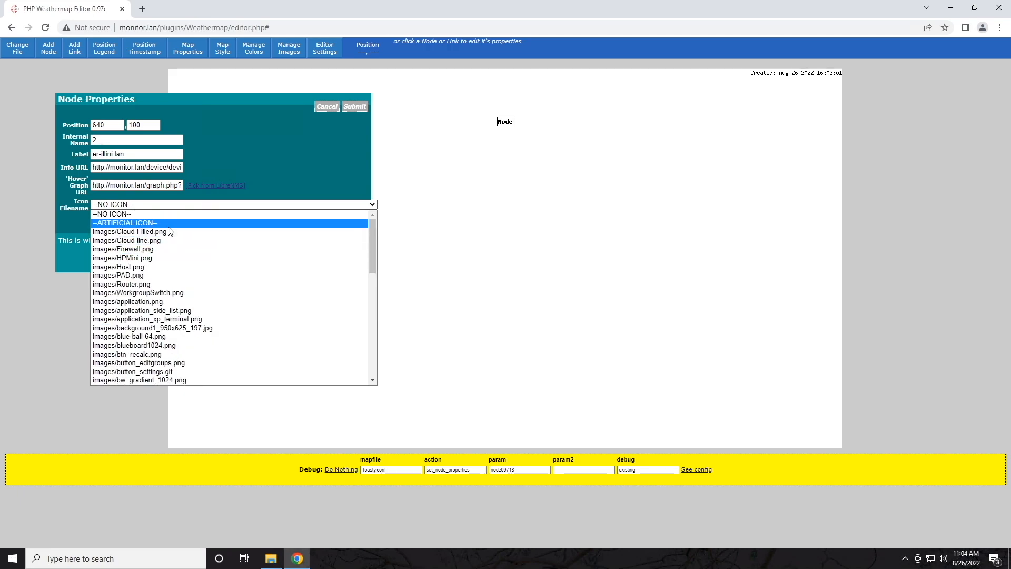
click(131, 284)
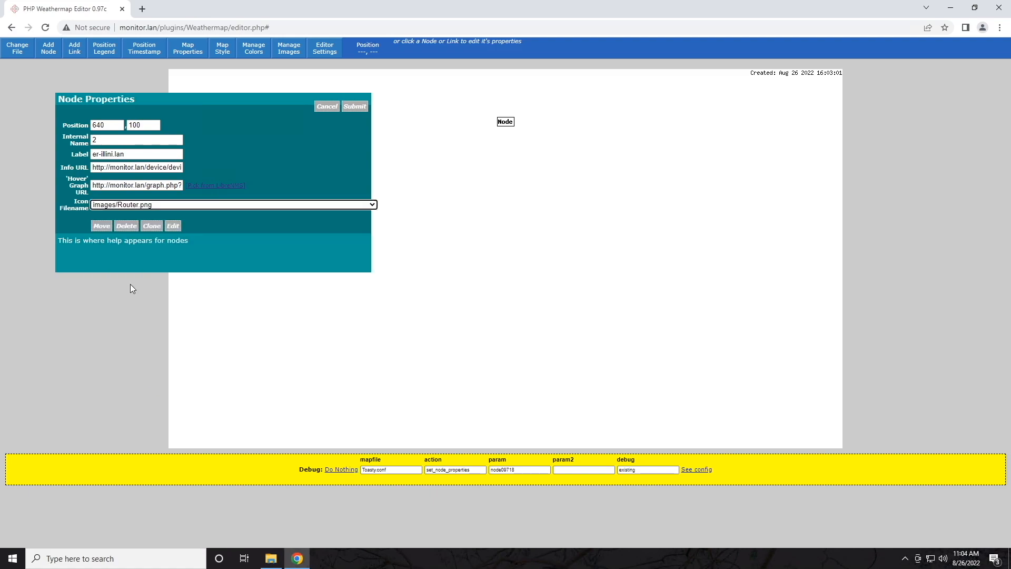
click(354, 106)
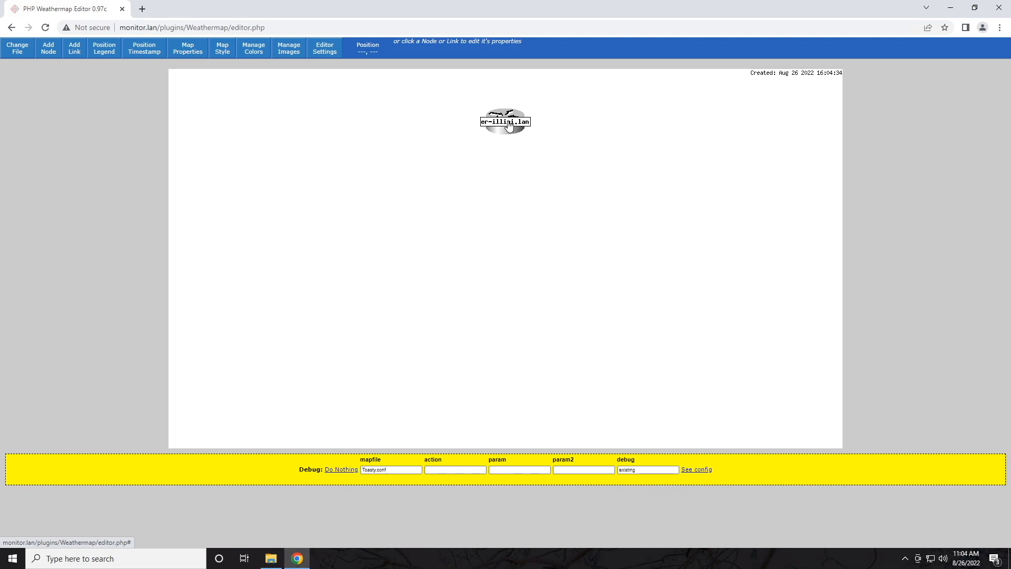
Step: Add a second node mid-map, label it Switch, and set its Y position to 400
click(49, 51)
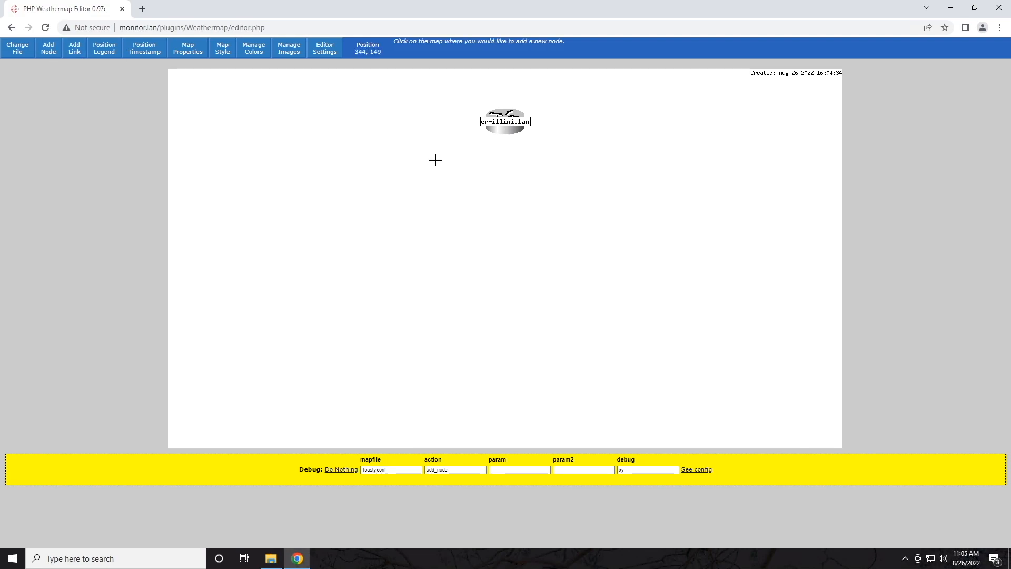
click(505, 244)
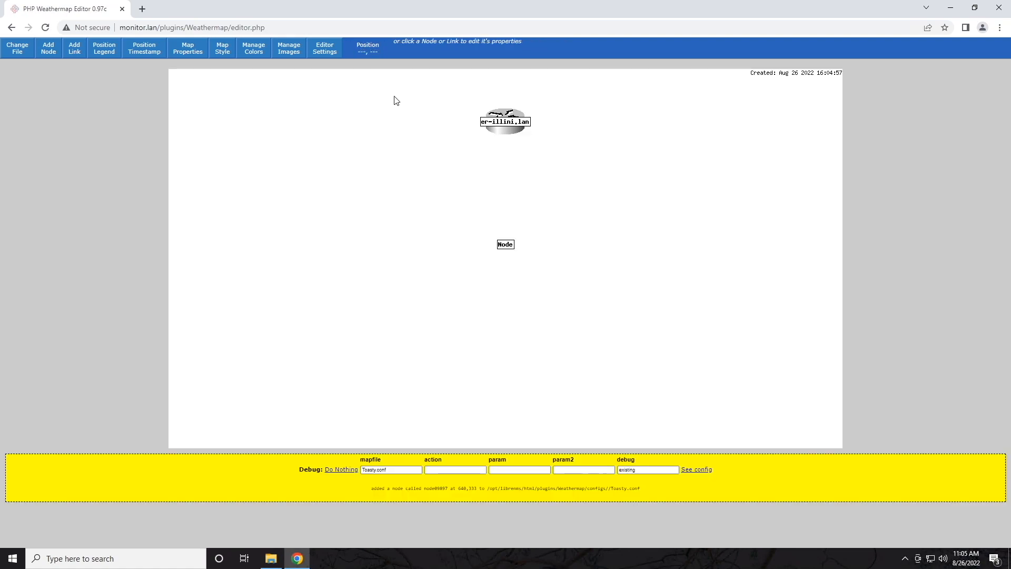
click(504, 249)
key(Tab)
text(Switch)
key(shift+Tab)
key(shift+Tab)
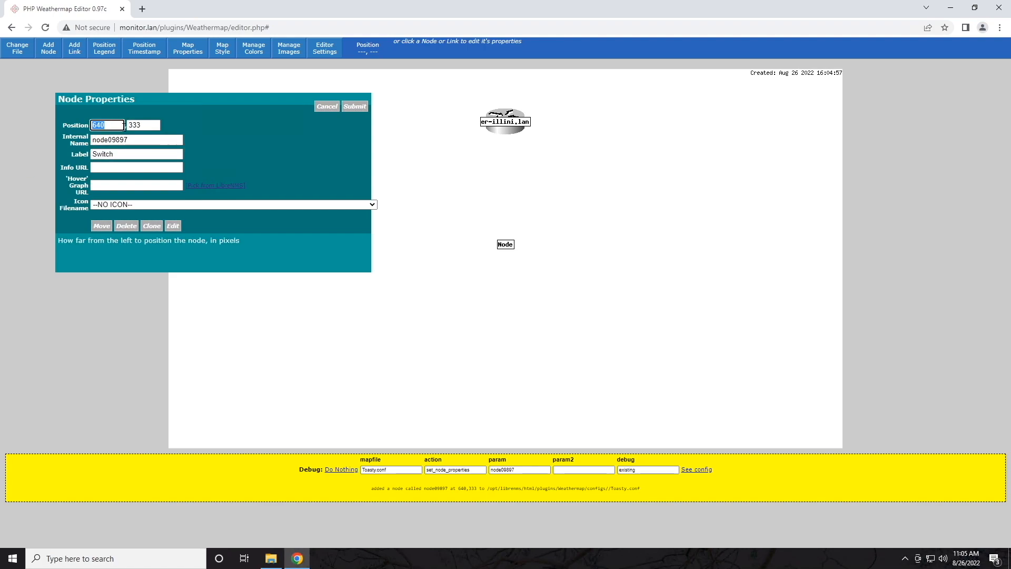
text(300)
key(BackSpace)
key(BackSpace)
key(BackSpace)
text(400)
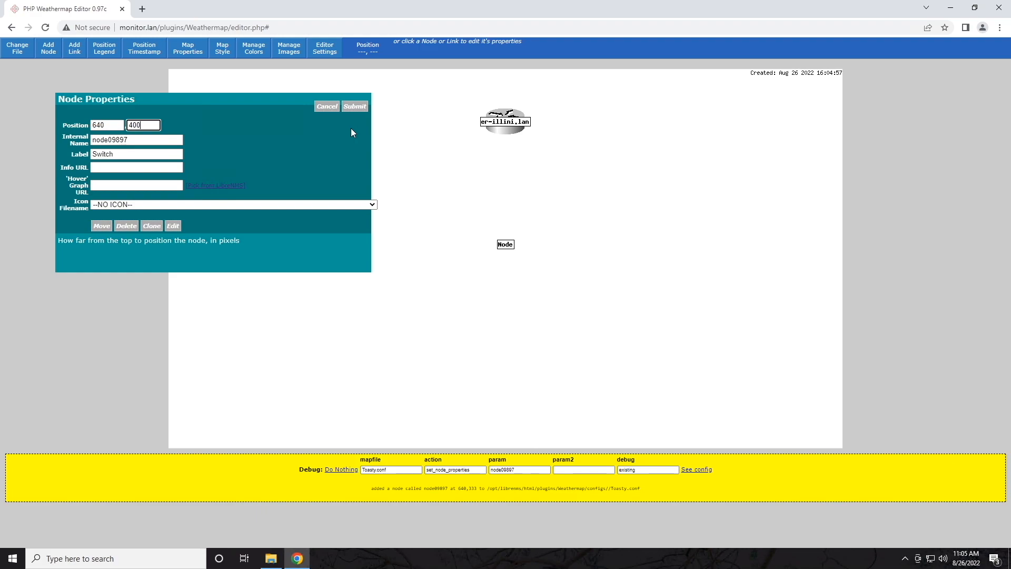
Step: Link the node to LibreNMS device illini-core.lan and choose the WorkgroupSwitch icon
click(227, 186)
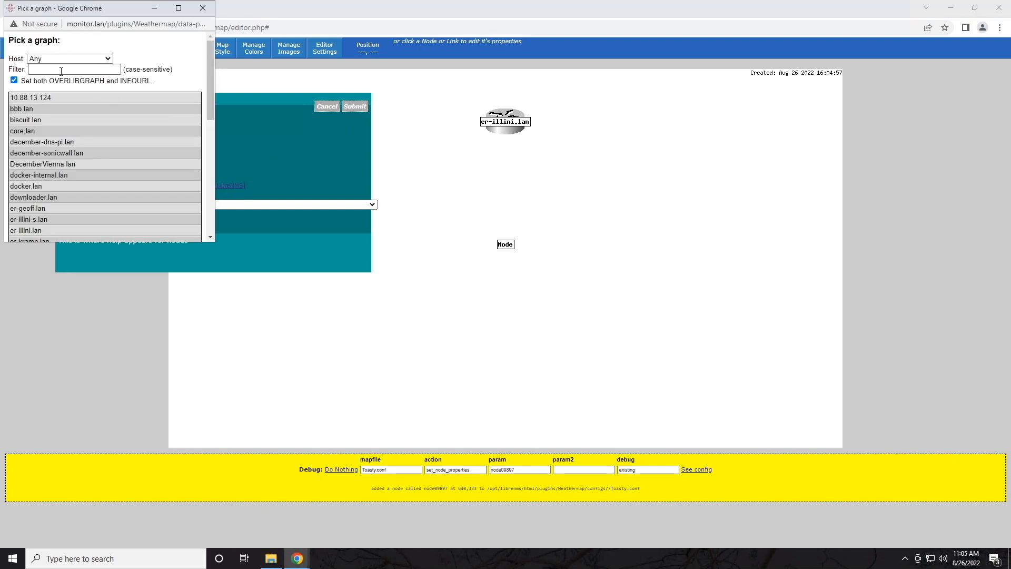
text(core)
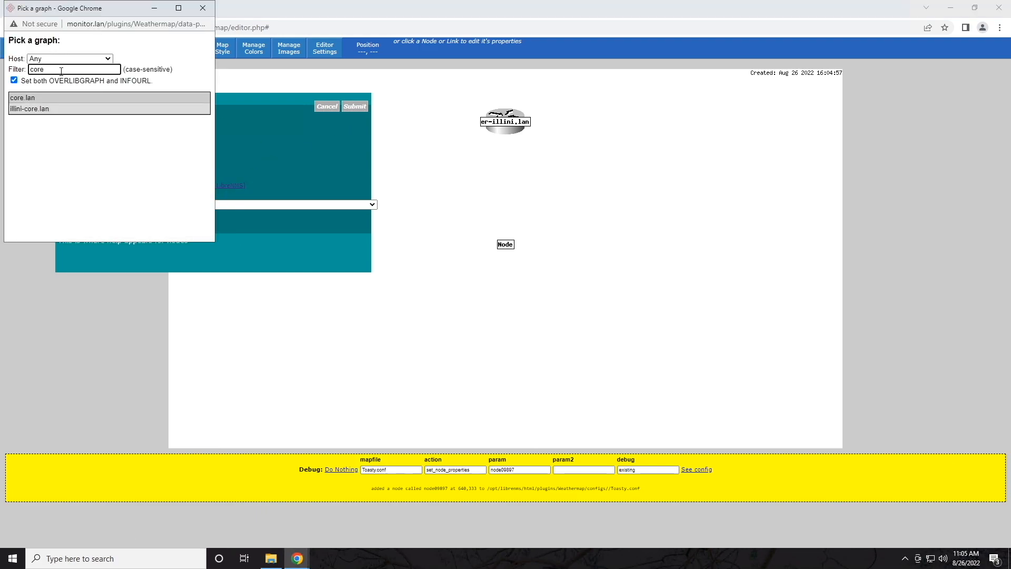
click(38, 111)
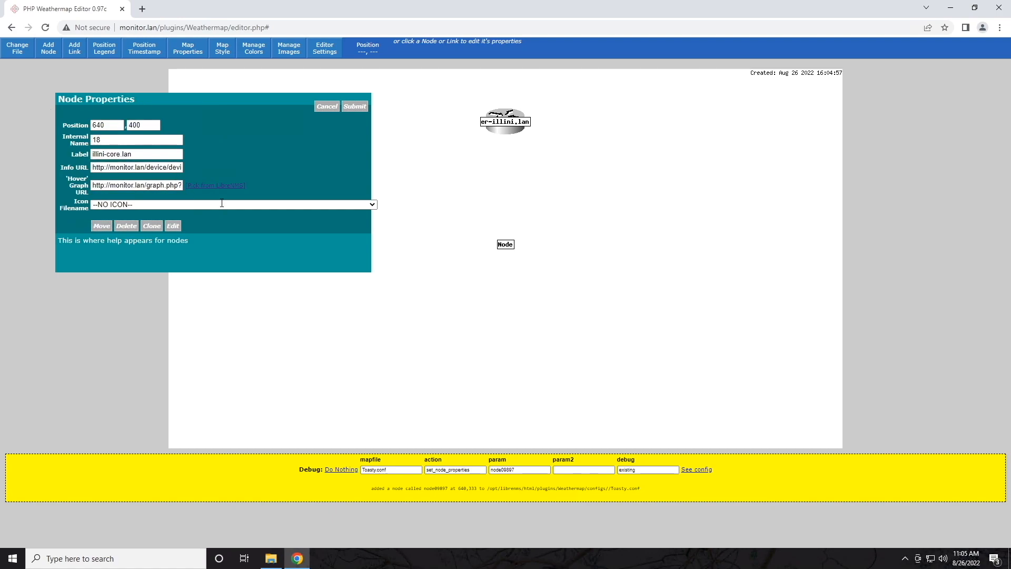
click(271, 205)
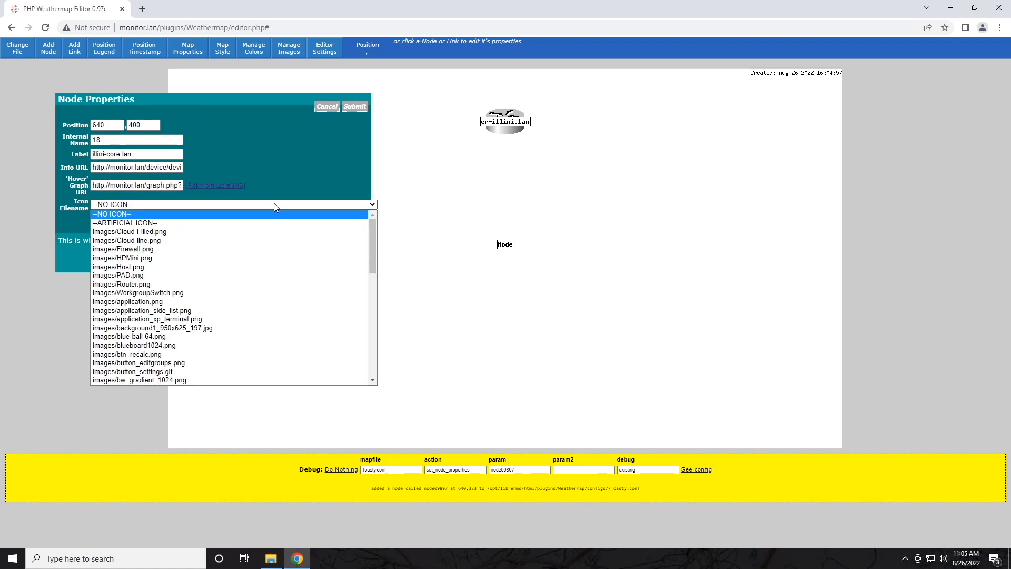
click(146, 294)
Step: Save illini-core.lan, then place a new node at the map's left using LibreNMS device biscuit.lan
click(354, 107)
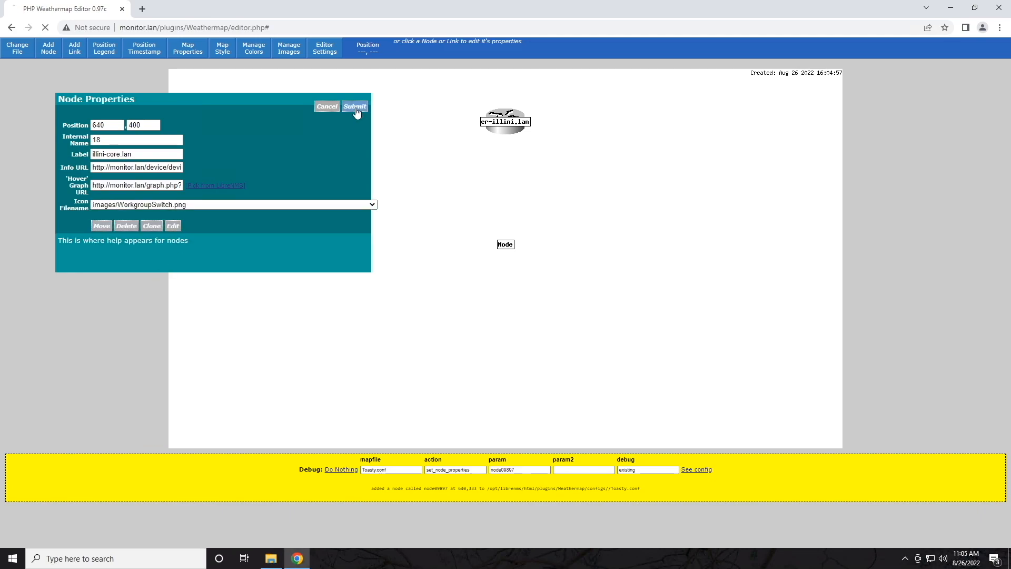
click(51, 55)
click(257, 284)
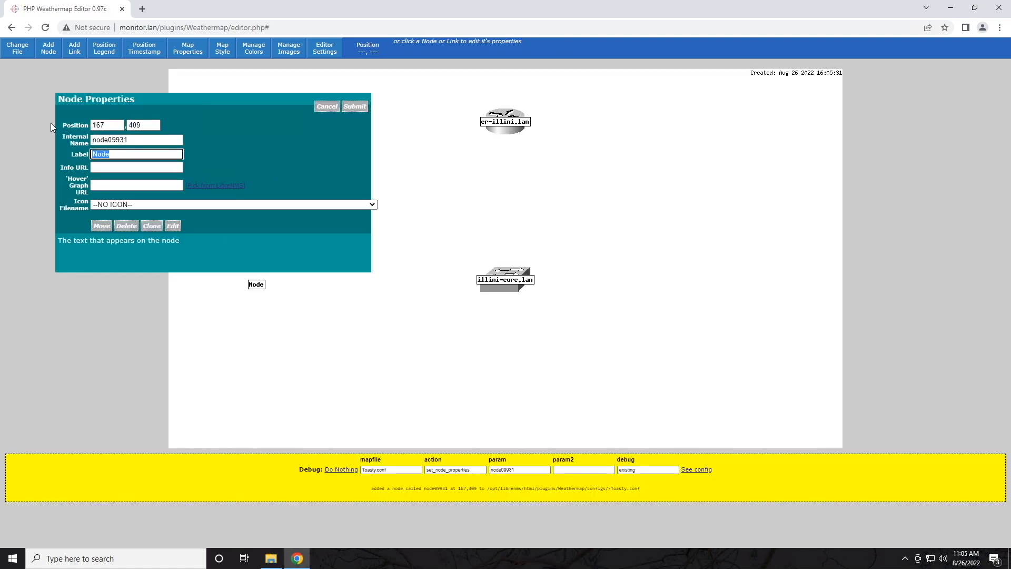
text(Desktop)
click(215, 186)
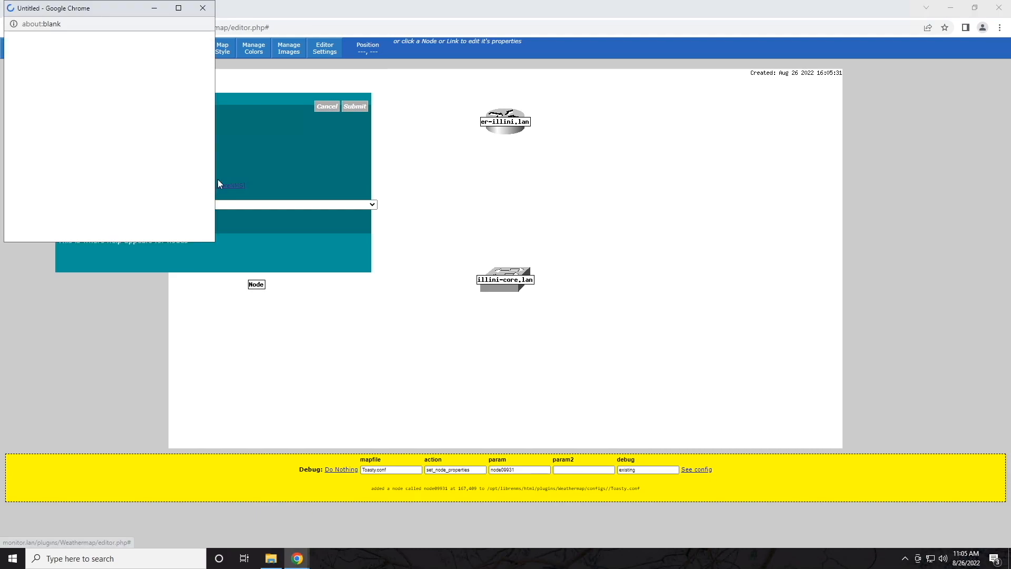
text(bis)
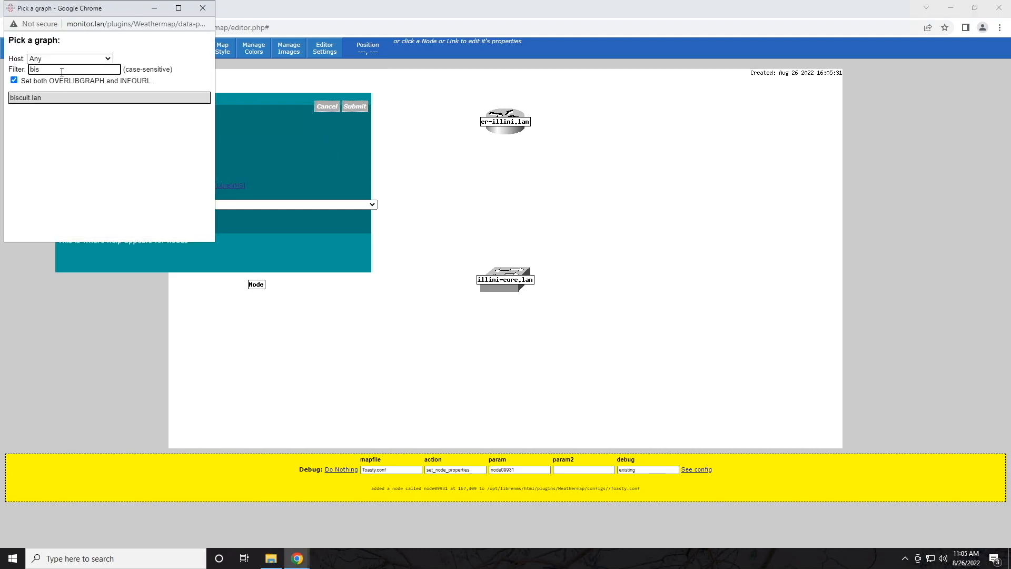
click(44, 97)
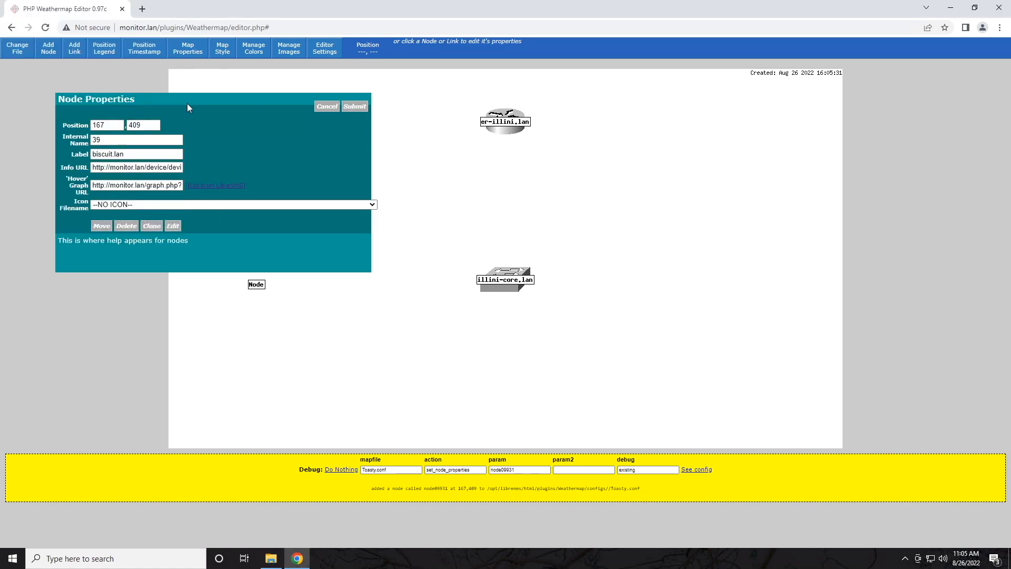
Step: Give the new node the images/Host.png icon, relabel it Desktop and save it
click(373, 205)
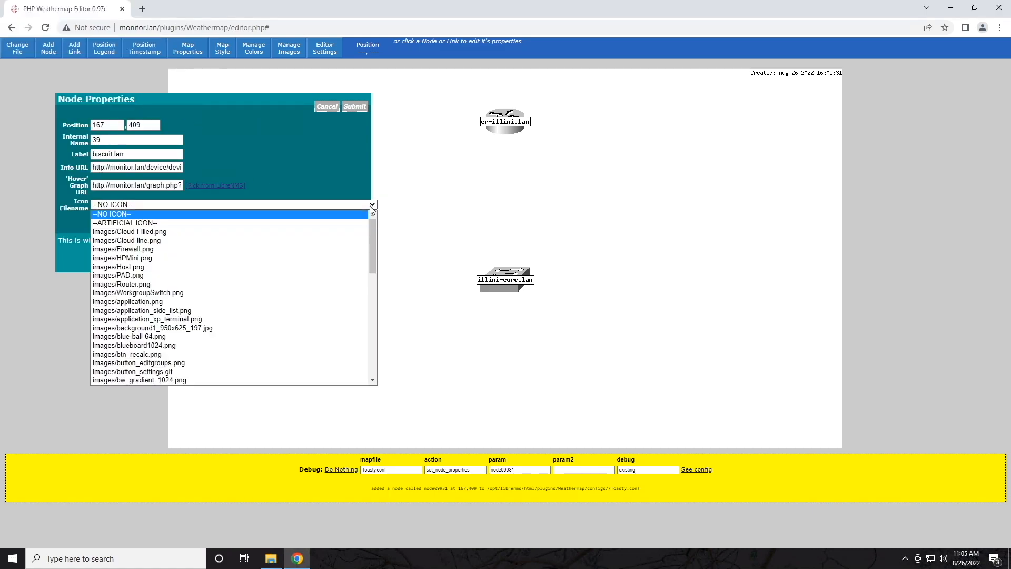
click(131, 267)
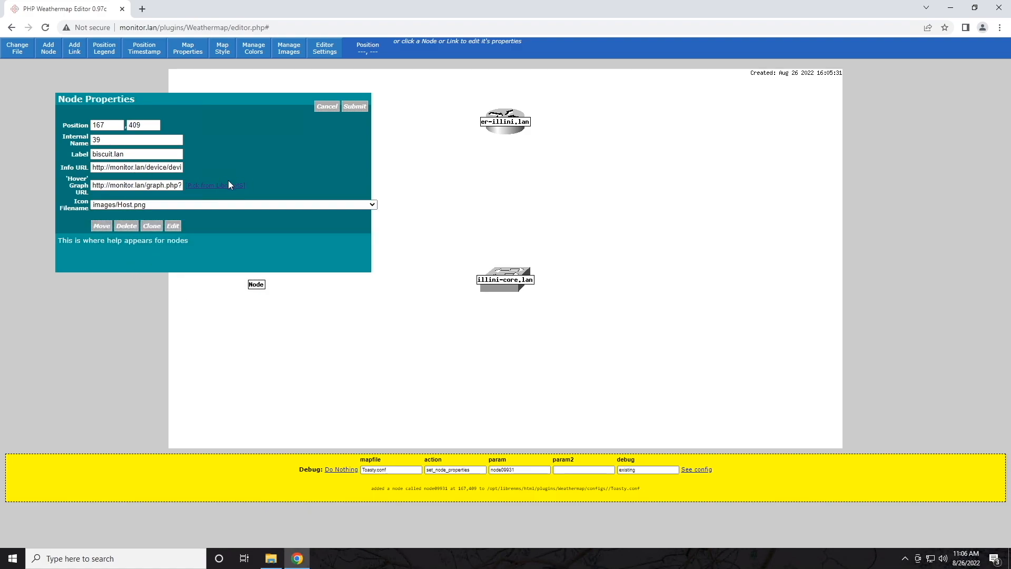
click(158, 154)
key(ctrl+a)
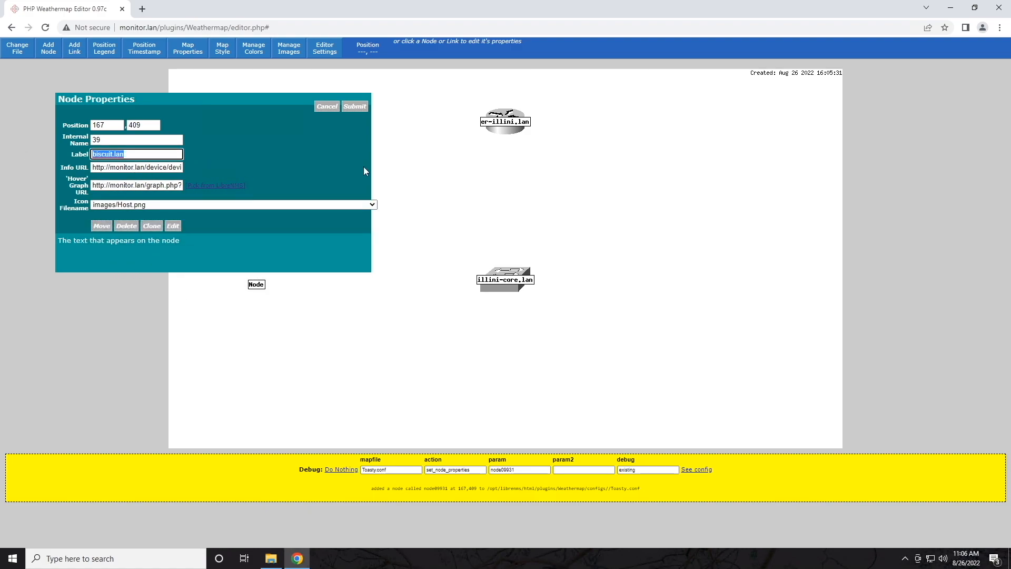
text(Desktop)
click(354, 106)
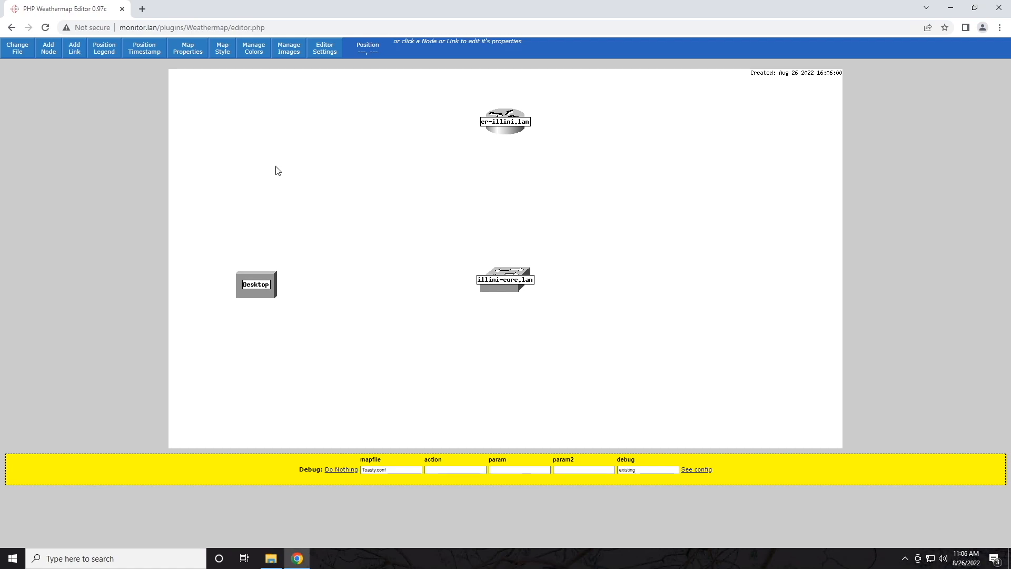
Step: Draw a link from er-illini.lan to illini-core.lan and open its Link Properties
click(74, 51)
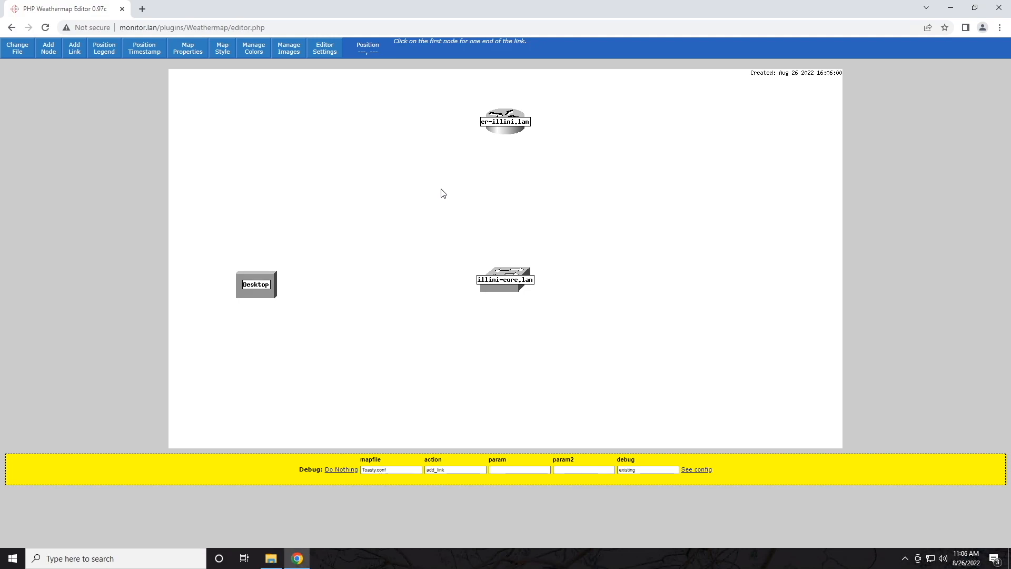
click(508, 128)
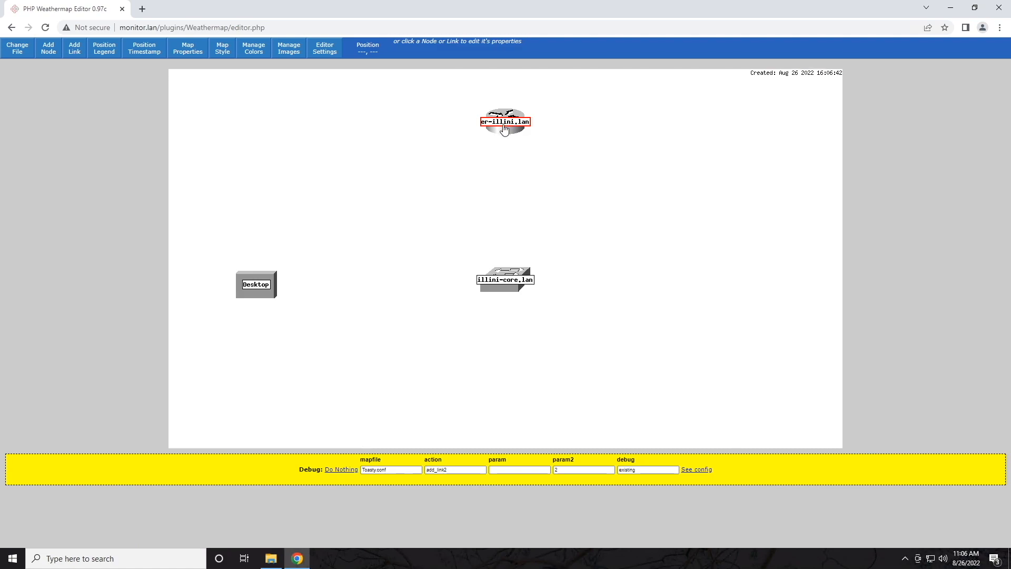
click(507, 283)
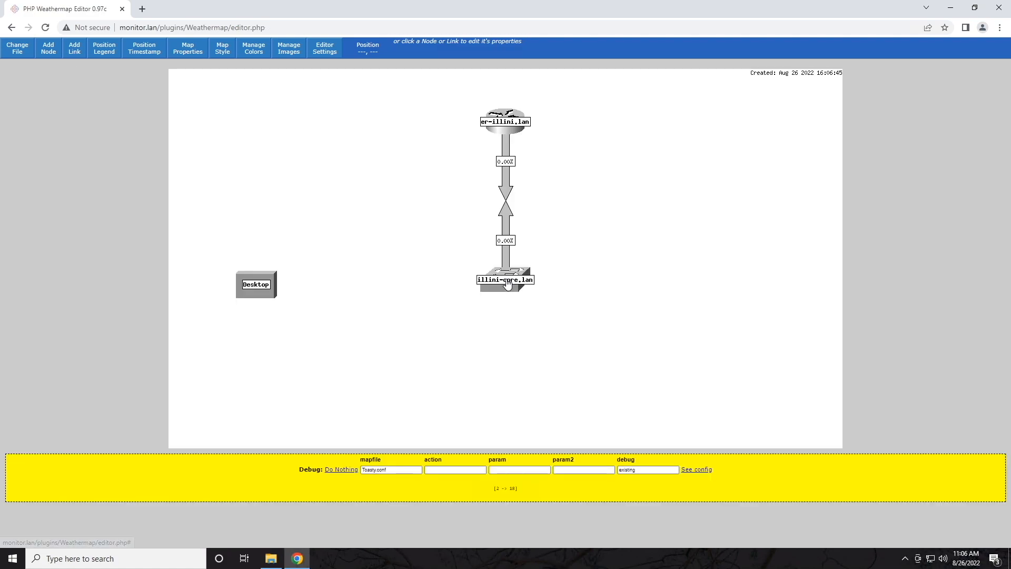
click(507, 187)
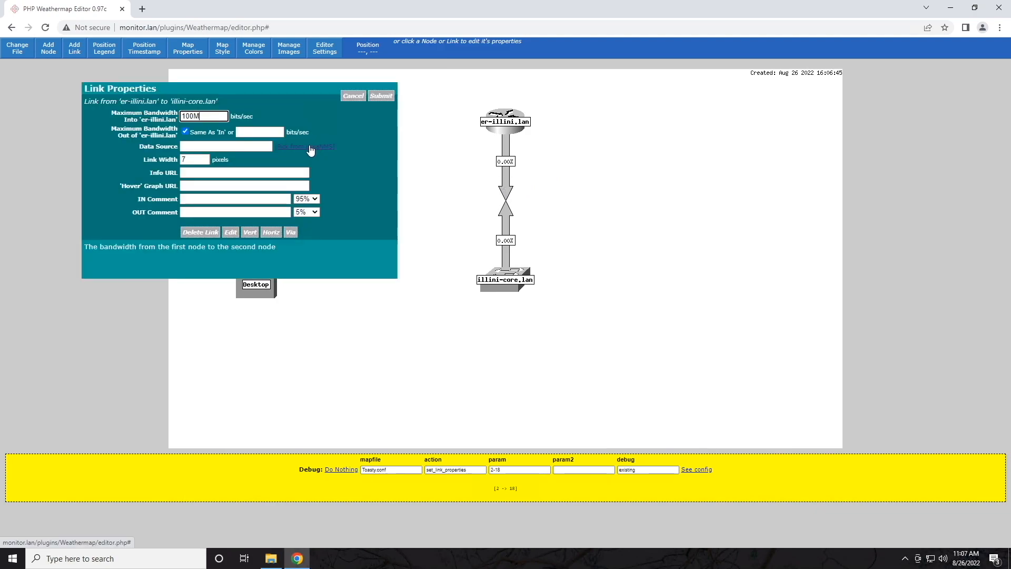
Step: Pick an er-illini.lan interface from LibreNMS as the link's data source and select the 100M bandwidth value
click(311, 147)
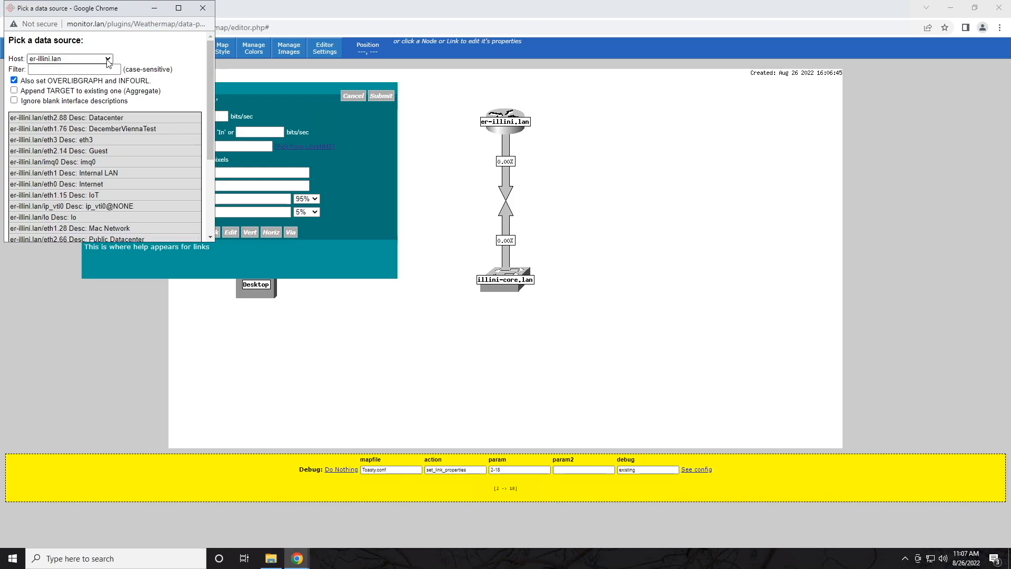
click(70, 58)
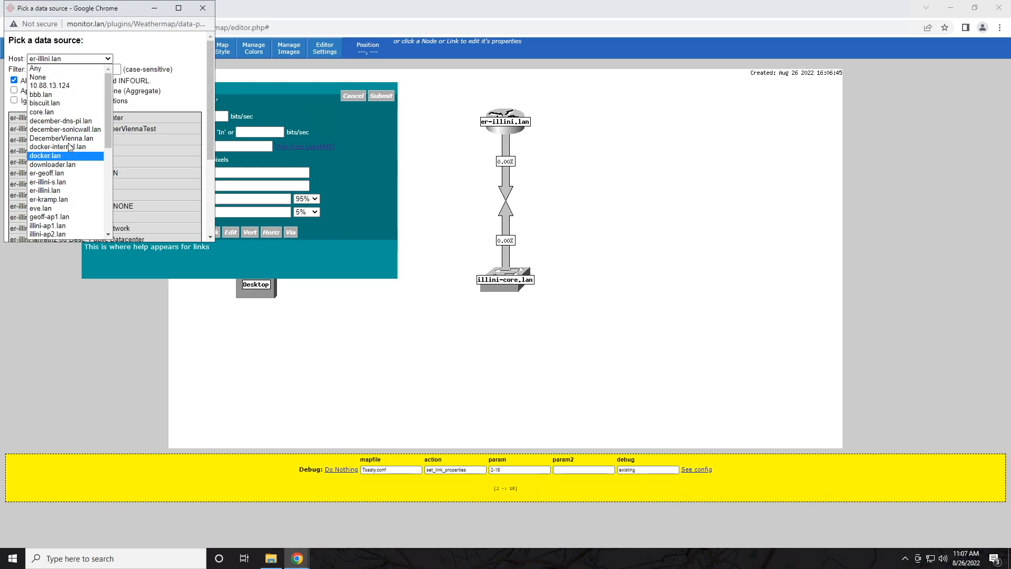
scroll(71, 195, down, 4)
scroll(73, 201, up, 4)
click(175, 44)
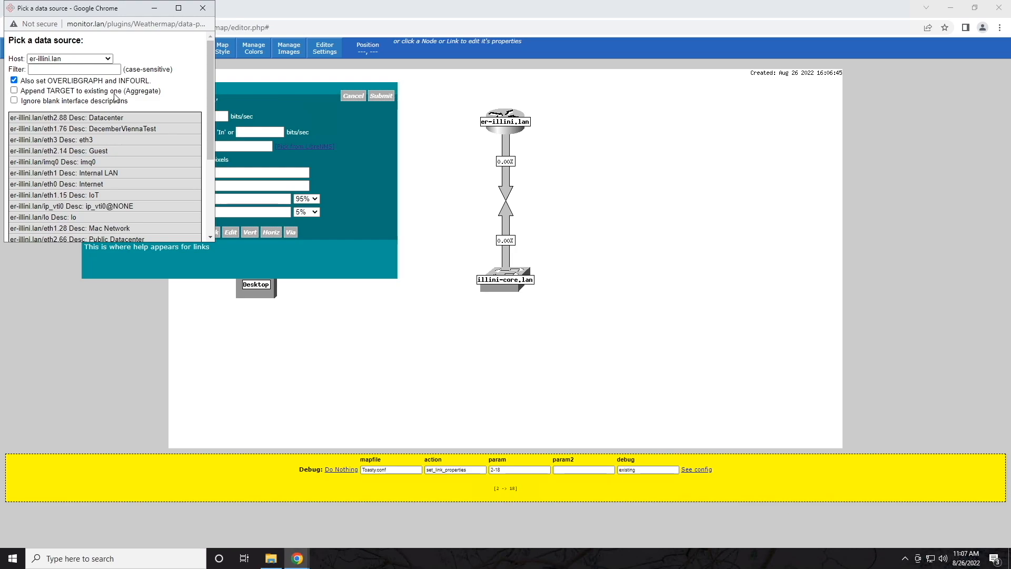
click(87, 174)
click(194, 116)
double_click(216, 116)
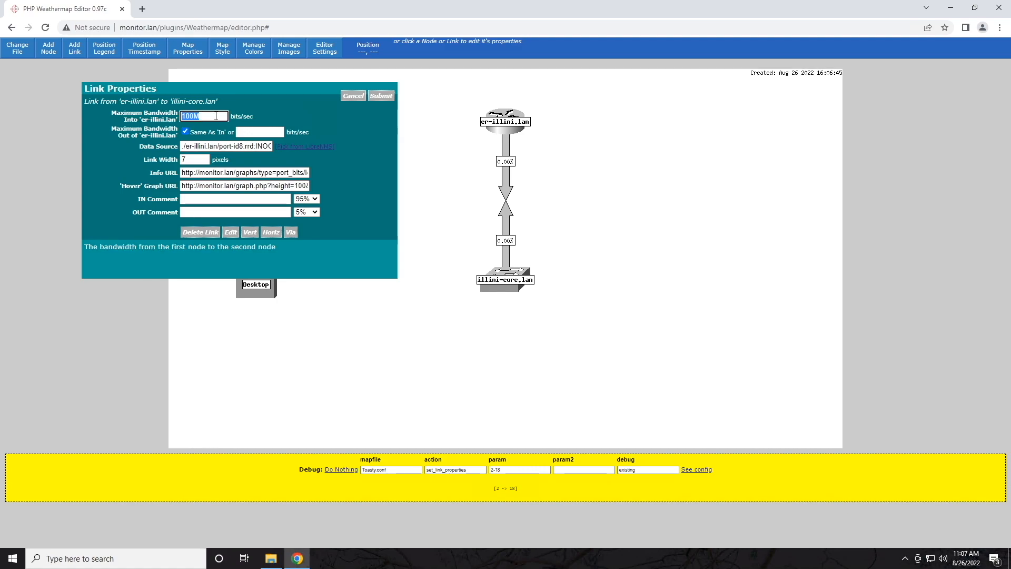
Step: Comment the link Gi 1/0/20 inbound and Eth1 outbound, keeping width 7, and submit
click(202, 116)
click(196, 159)
click(249, 200)
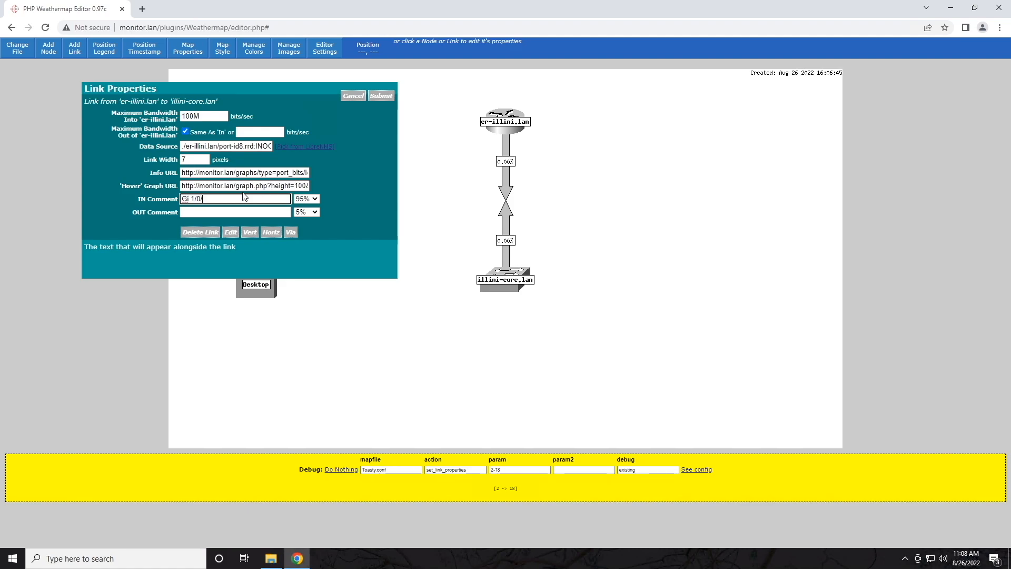
text(20)
key(Tab)
key(Tab)
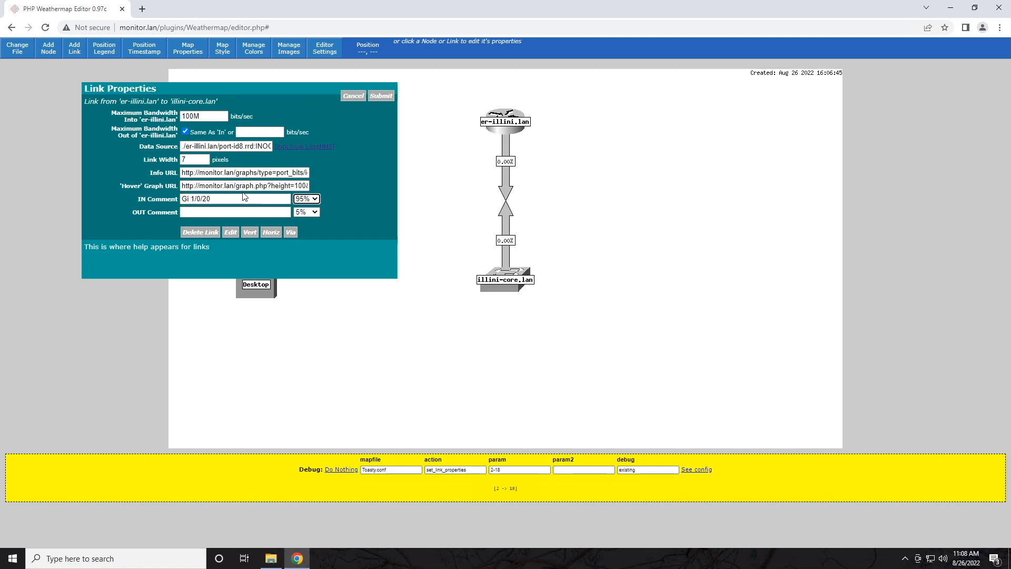
text(Eth1)
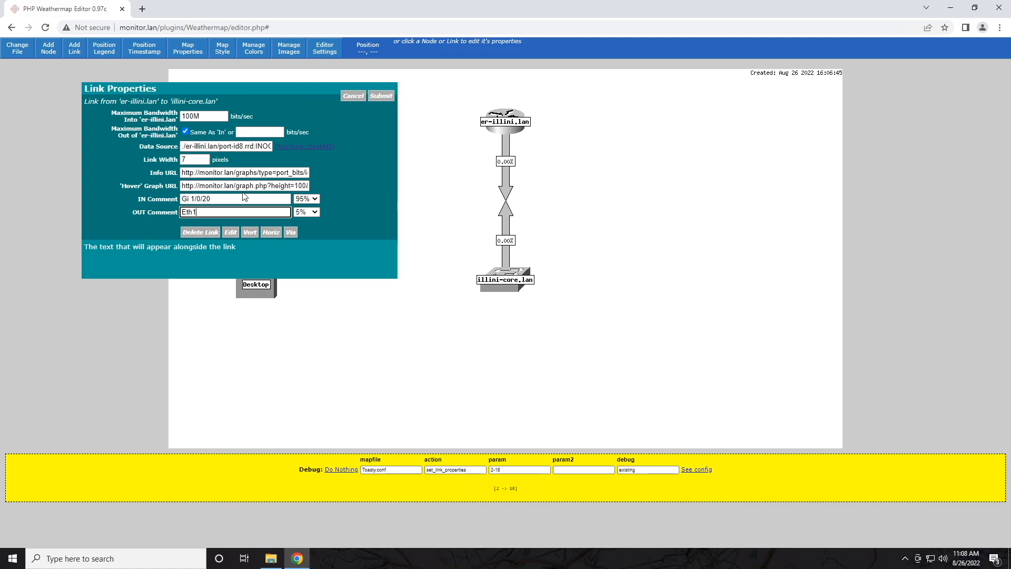
click(373, 98)
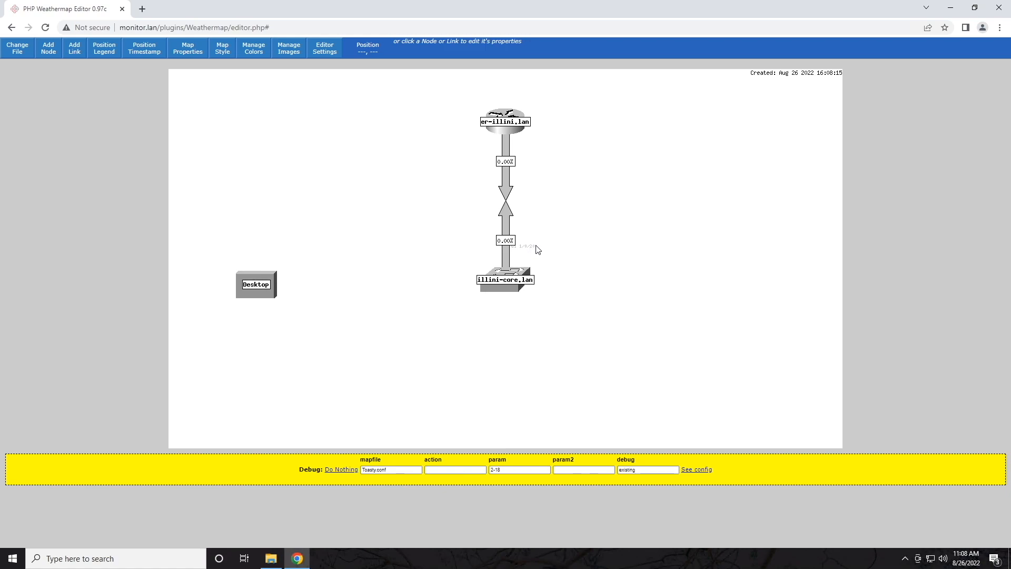
key(ctrl+plus)
key(ctrl+plus)
key(ctrl+plus)
key(ctrl+plus)
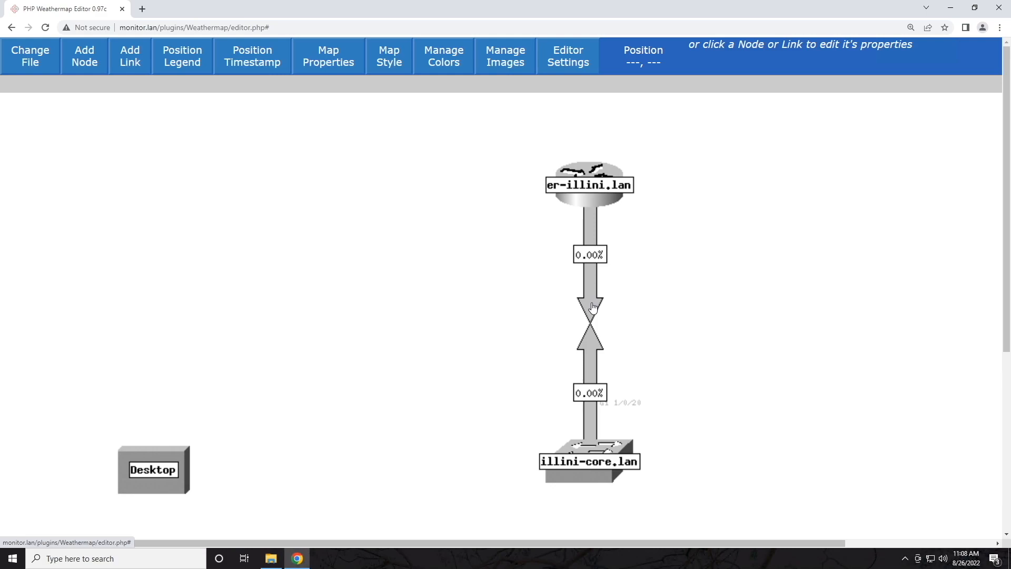
key(ctrl+minus)
key(ctrl+minus)
key(ctrl+minus)
key(ctrl+minus)
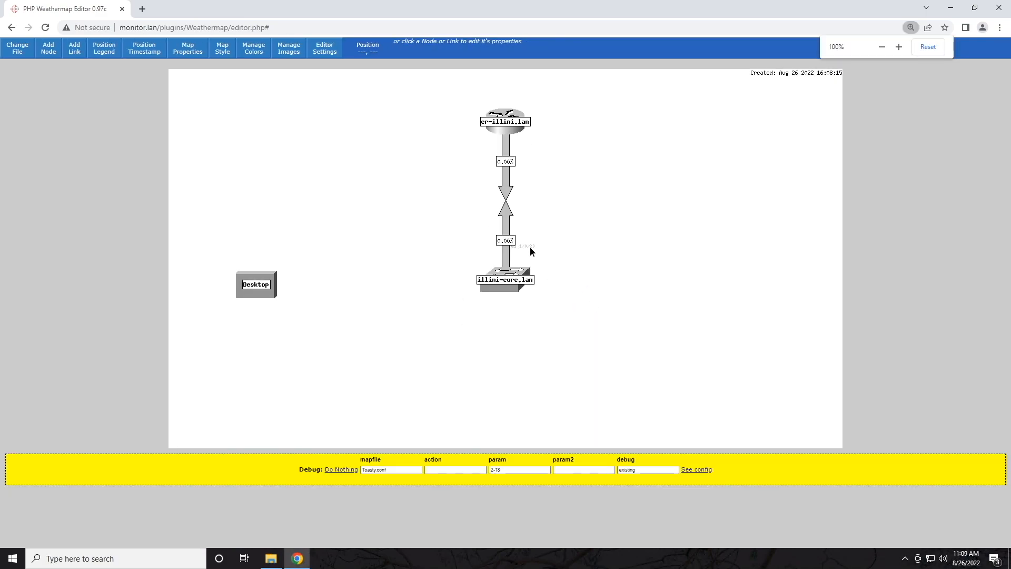
click(506, 213)
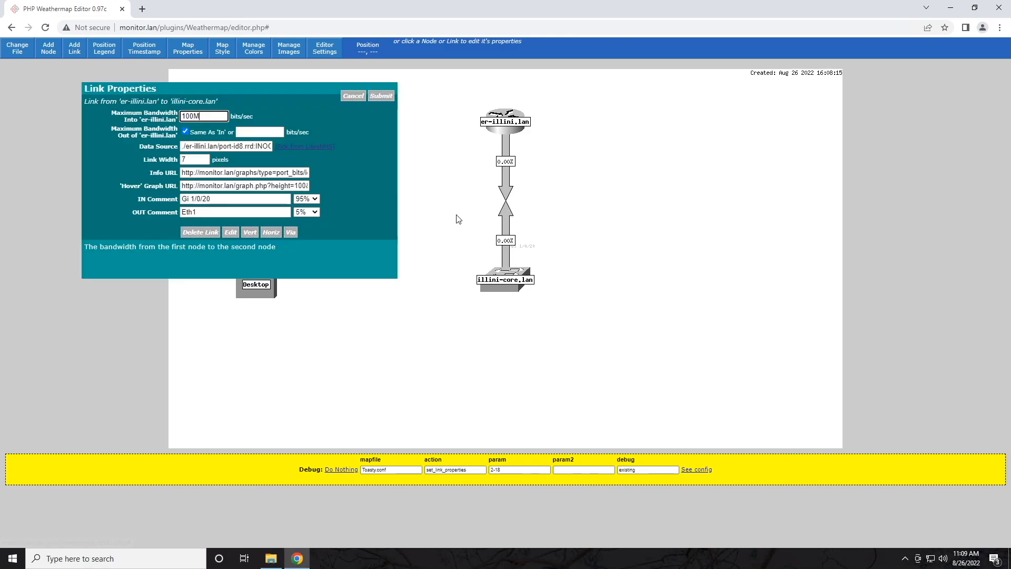
Step: Delete the Eth1 OUT and Gi 1/0/20 IN comments from the link and save it
drag(218, 211, 144, 189)
key(BackSpace)
drag(220, 200, 179, 199)
key(BackSpace)
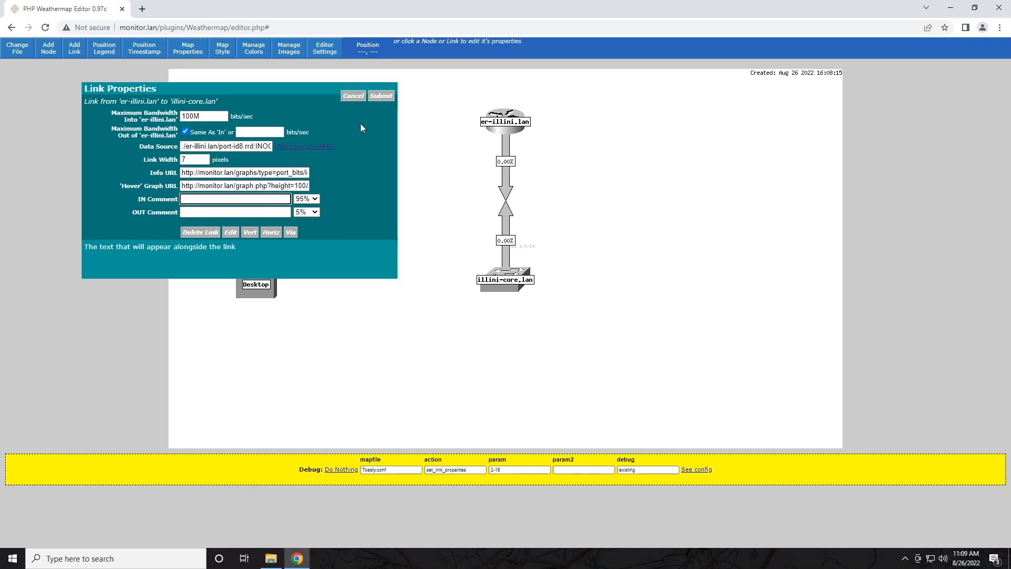
click(379, 98)
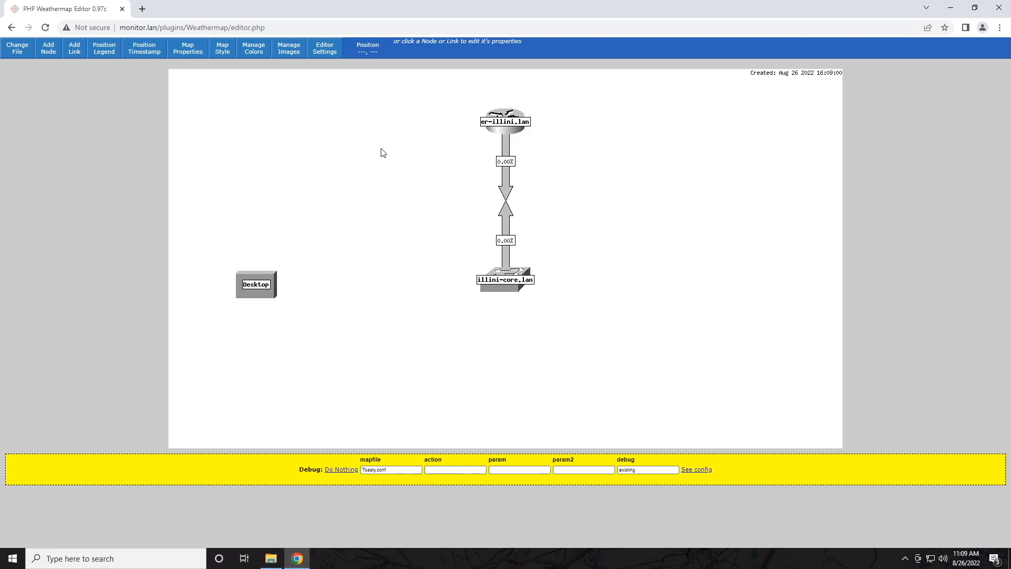
Step: Draw a link from illini-core.lan to Desktop and open its properties
click(75, 51)
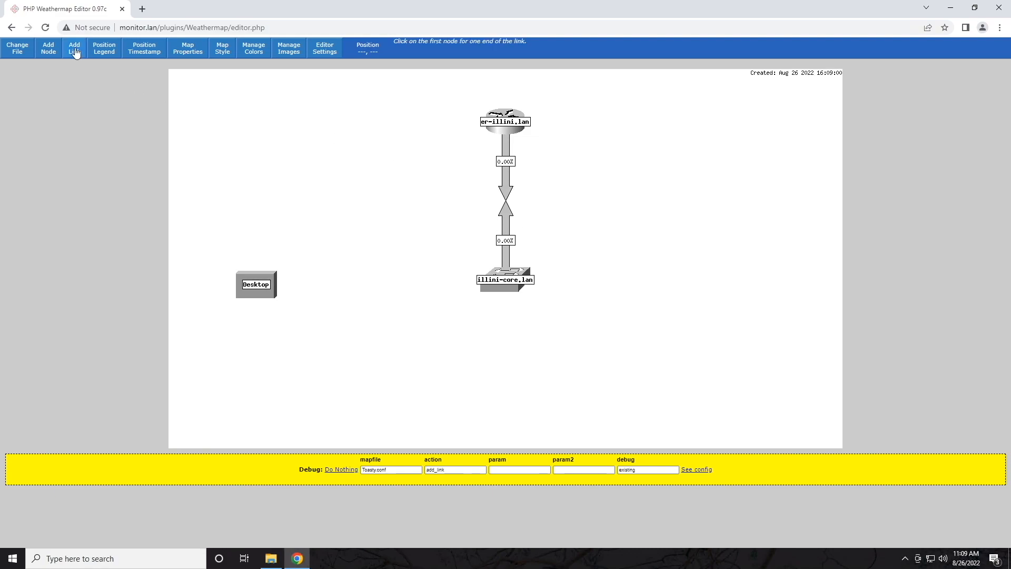
click(499, 284)
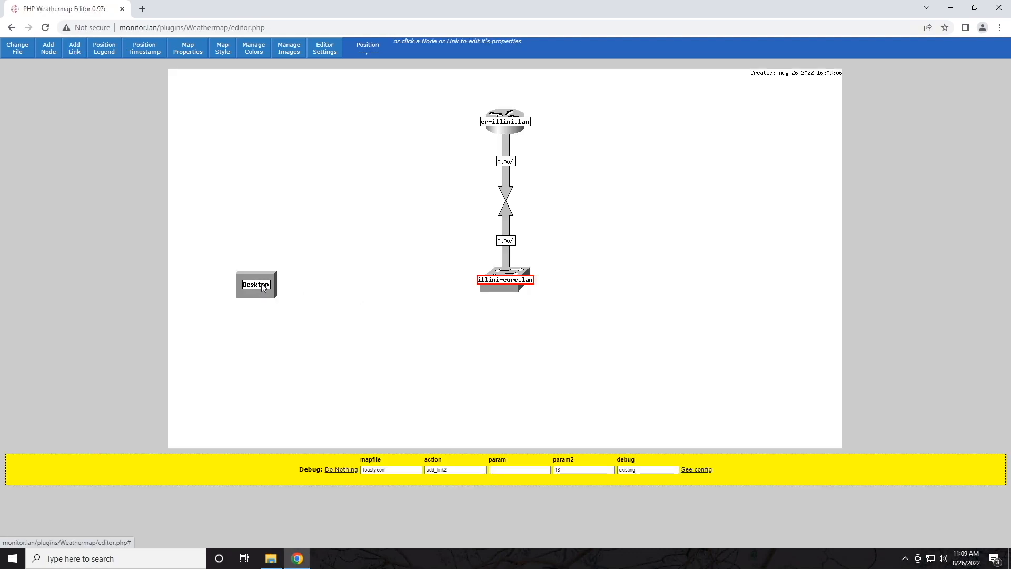
click(259, 287)
click(396, 291)
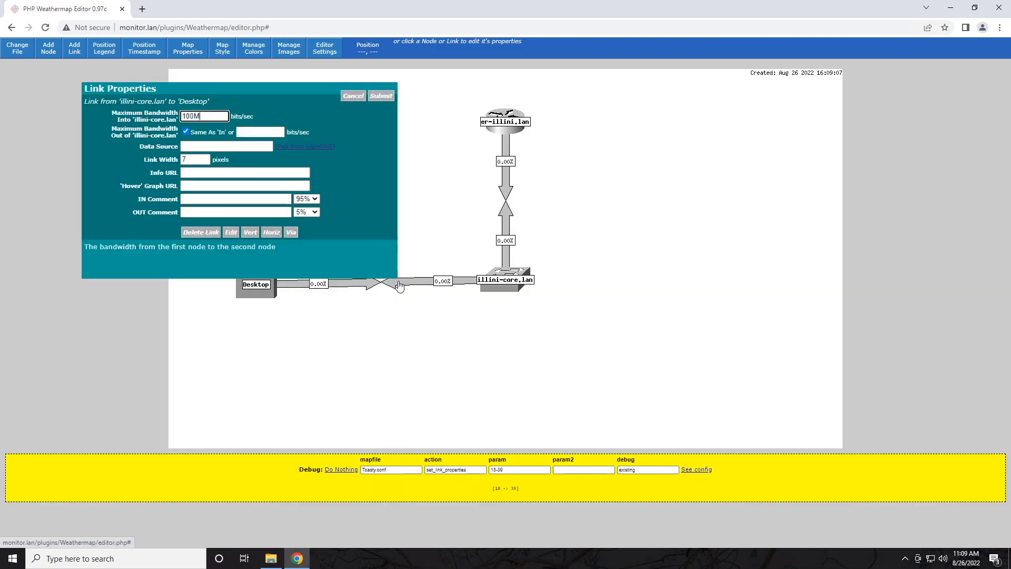
Step: Choose illini-core.lan's gigabitethernet18 (Biscuit) interface from LibreNMS as the data source and submit
click(296, 147)
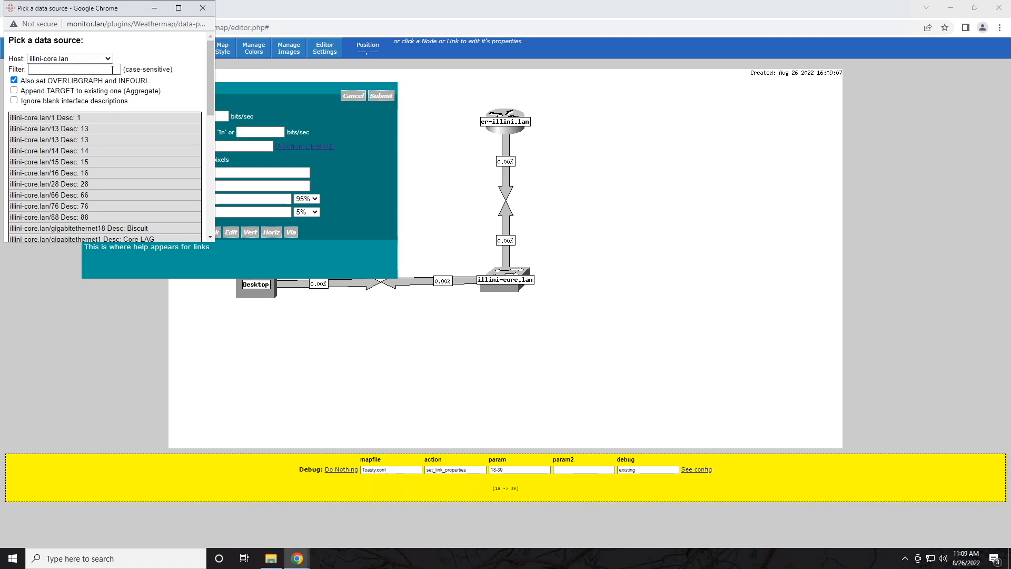
click(88, 69)
text(biscuit)
key(ctrl+a)
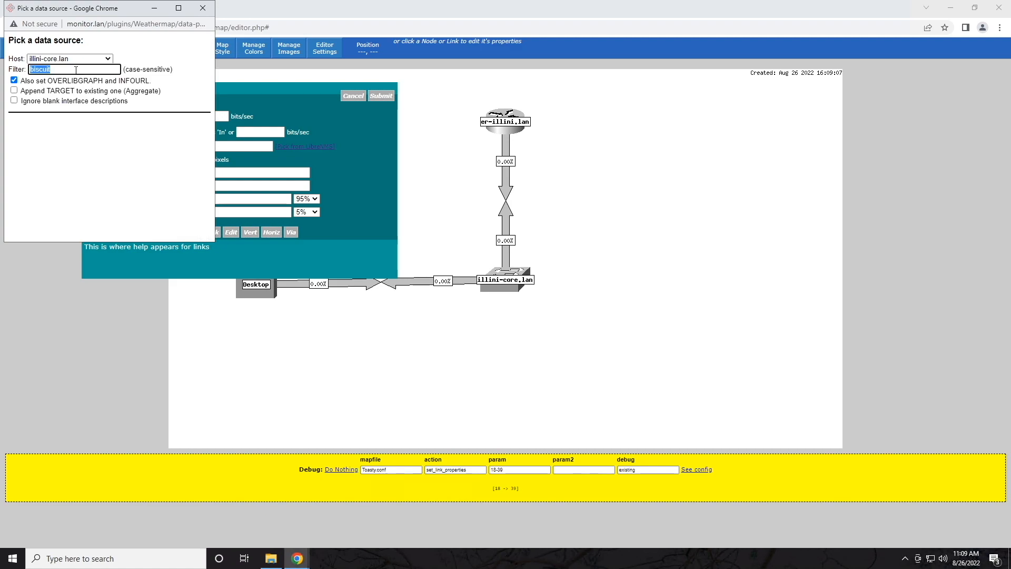
key(BackSpace)
scroll(136, 159, down, 1)
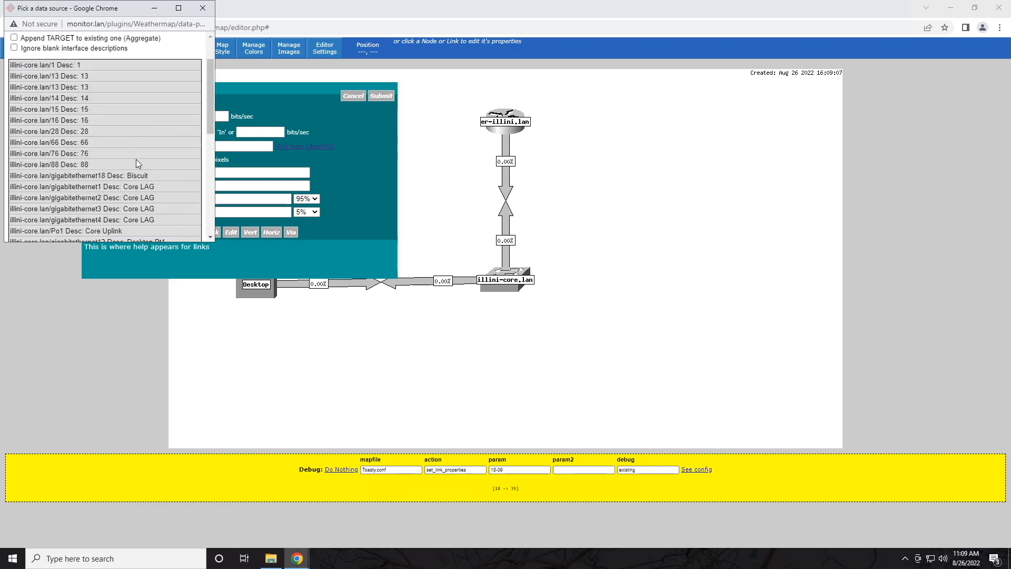
click(110, 176)
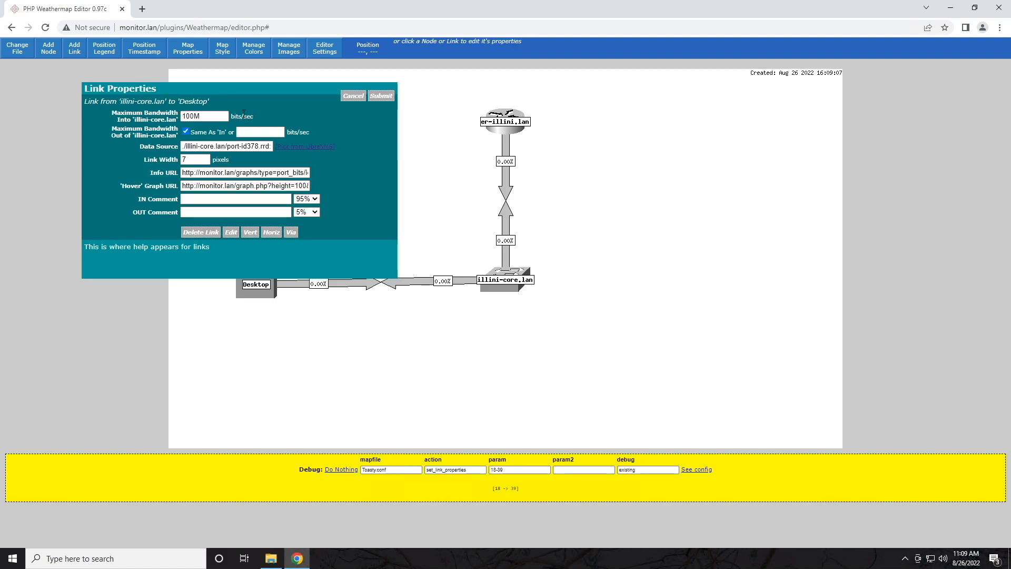
click(381, 97)
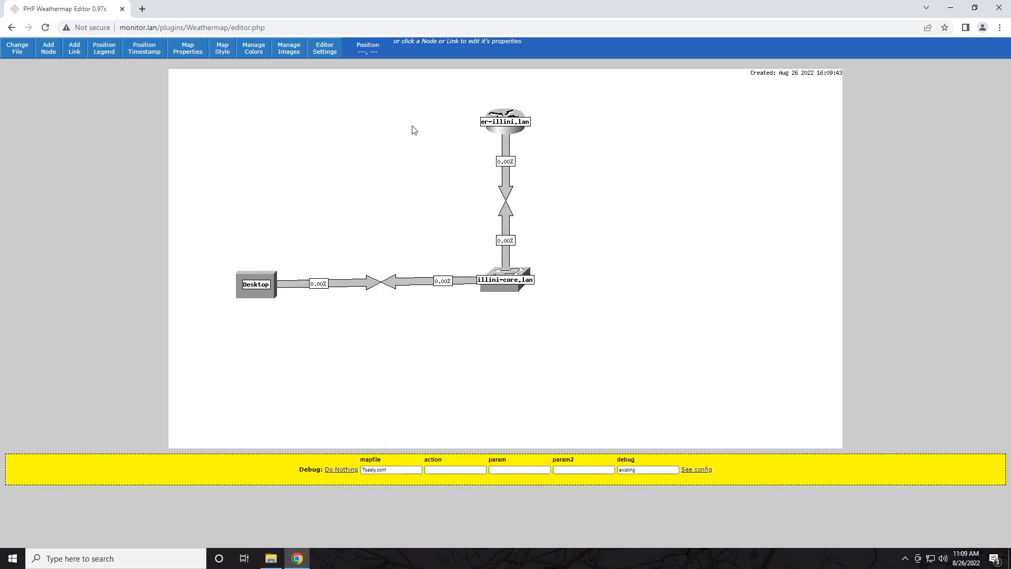
Step: Set the Desktop node's Position Y to 400
click(260, 288)
key(shift+Tab)
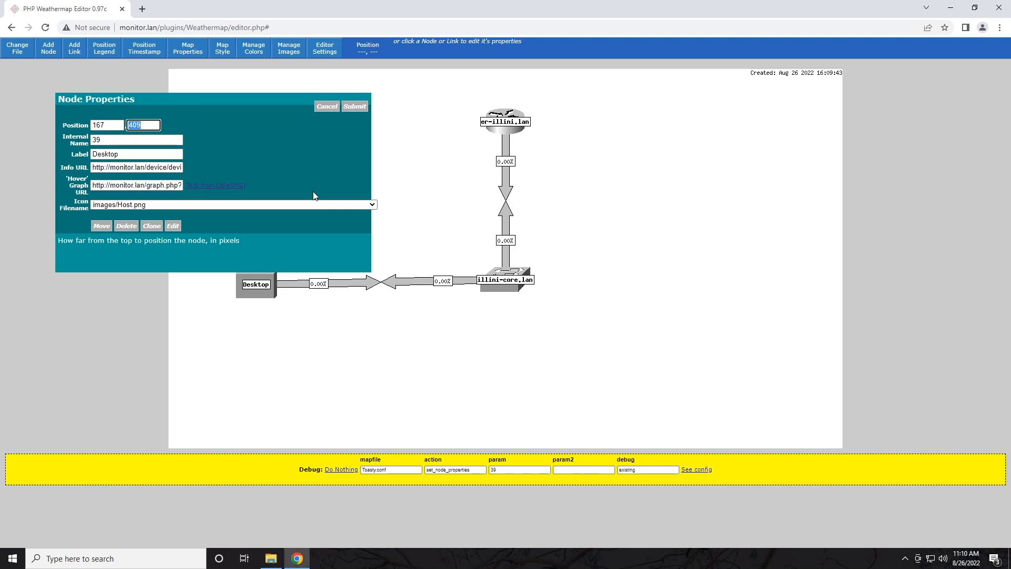
text(400)
click(354, 106)
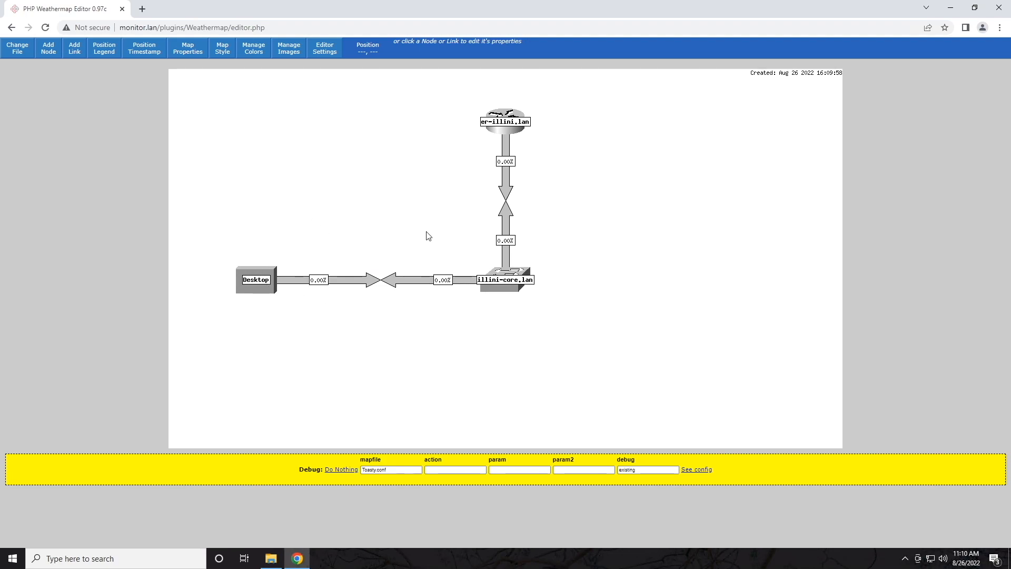
Step: Move Desktop horizontally to Position X 800, then to 1000
click(258, 287)
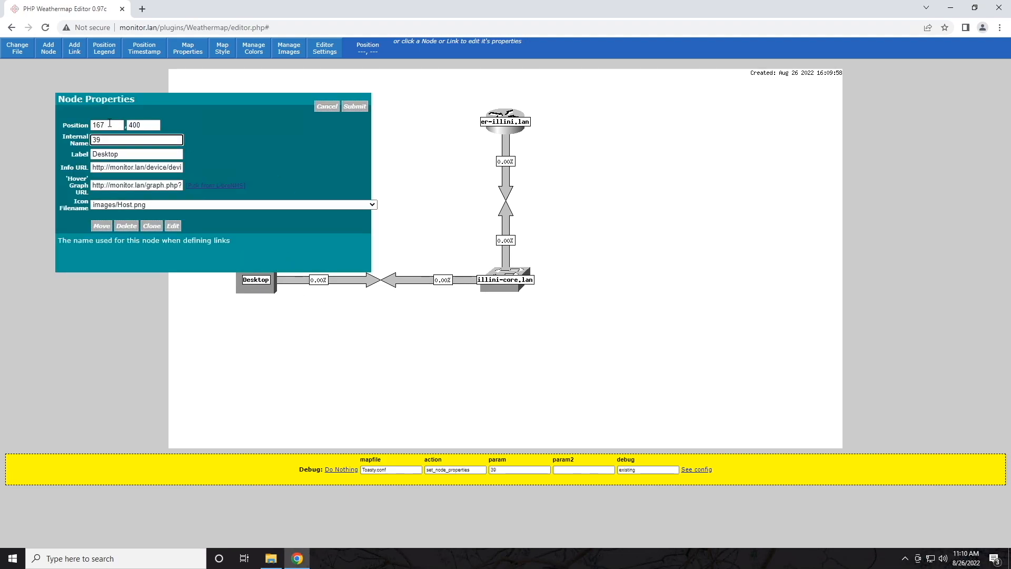
key(Tab)
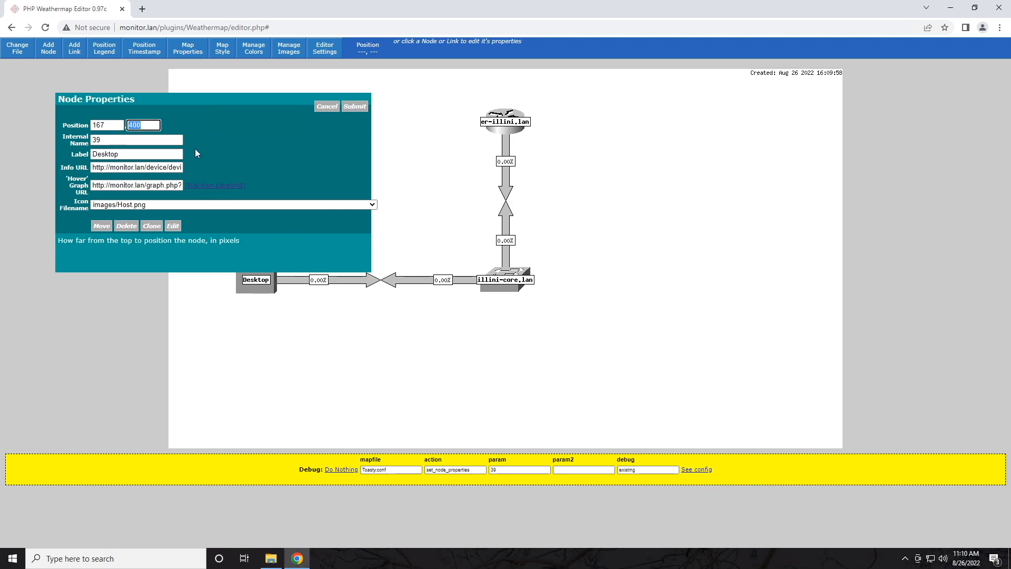
key(shift+Tab)
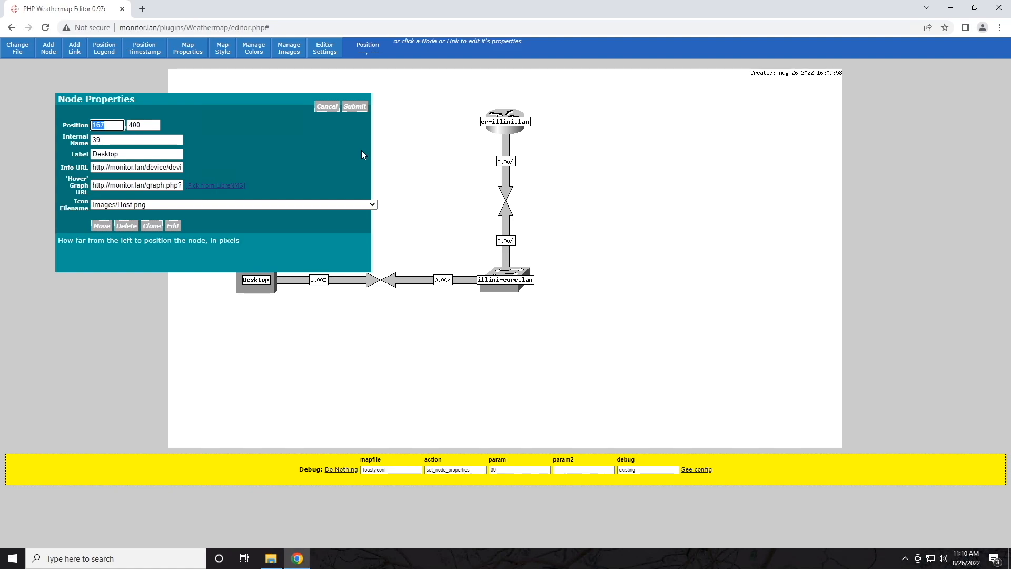
text(800)
click(348, 107)
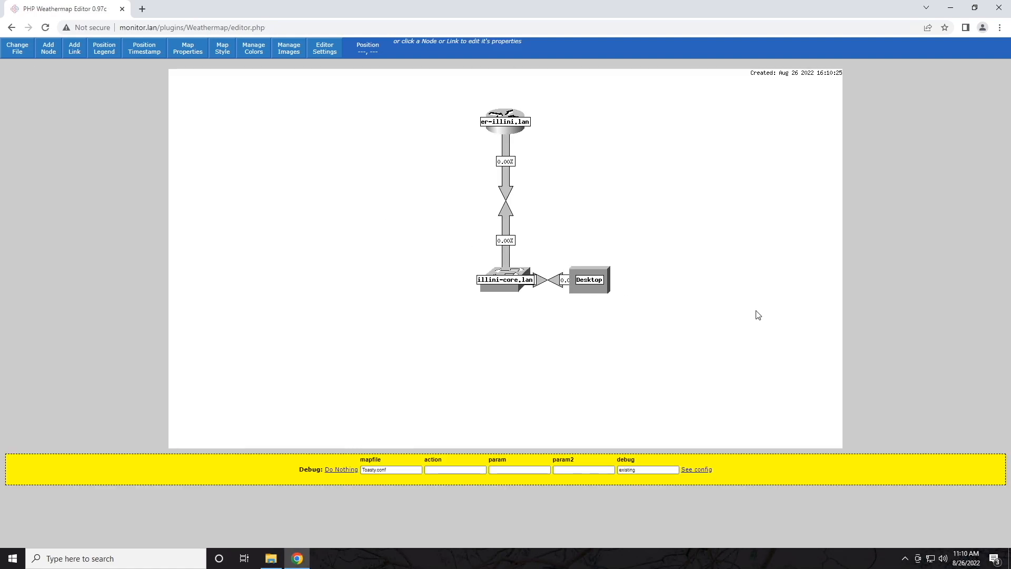
click(586, 287)
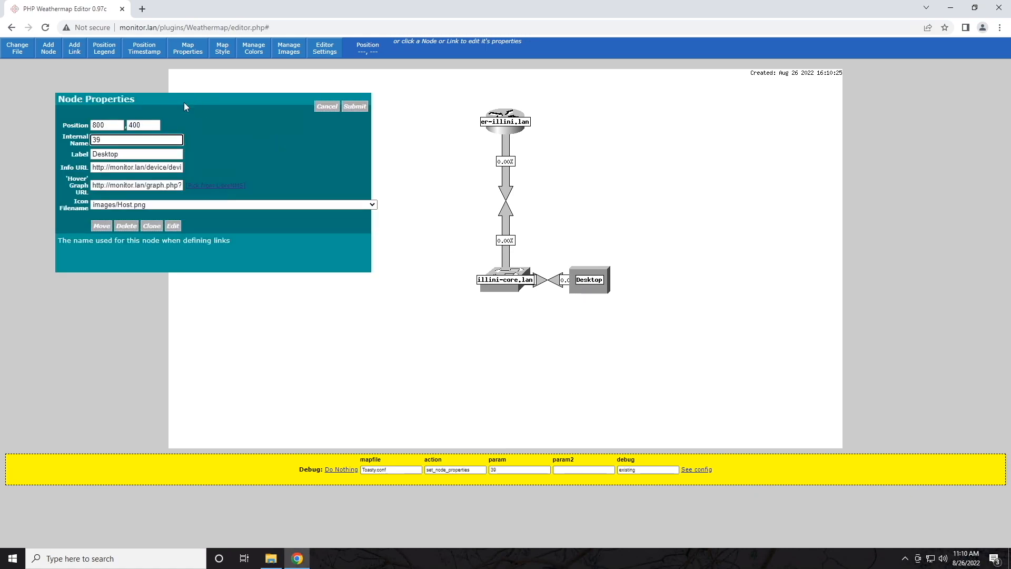
double_click(103, 126)
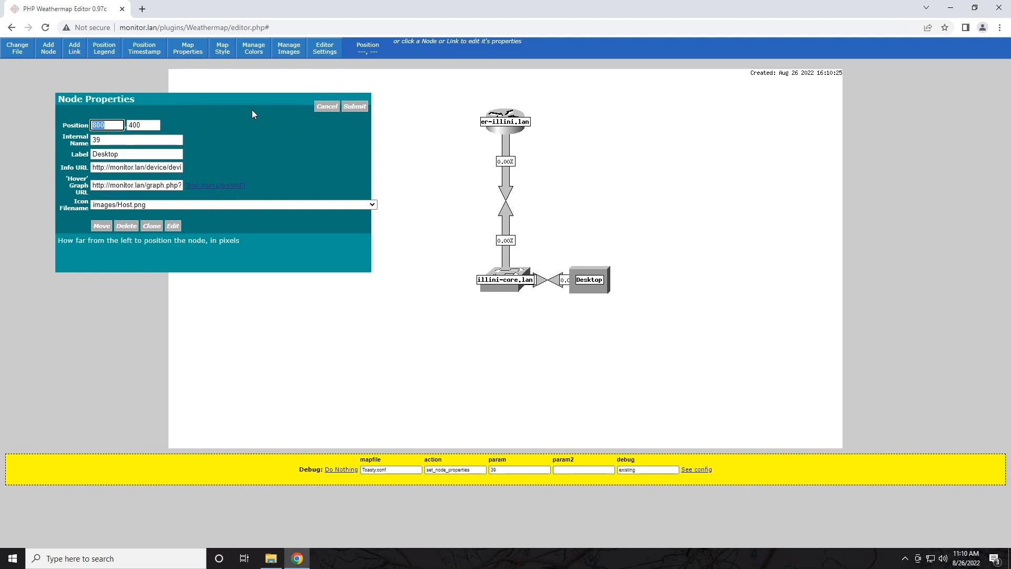
text(1000)
click(354, 107)
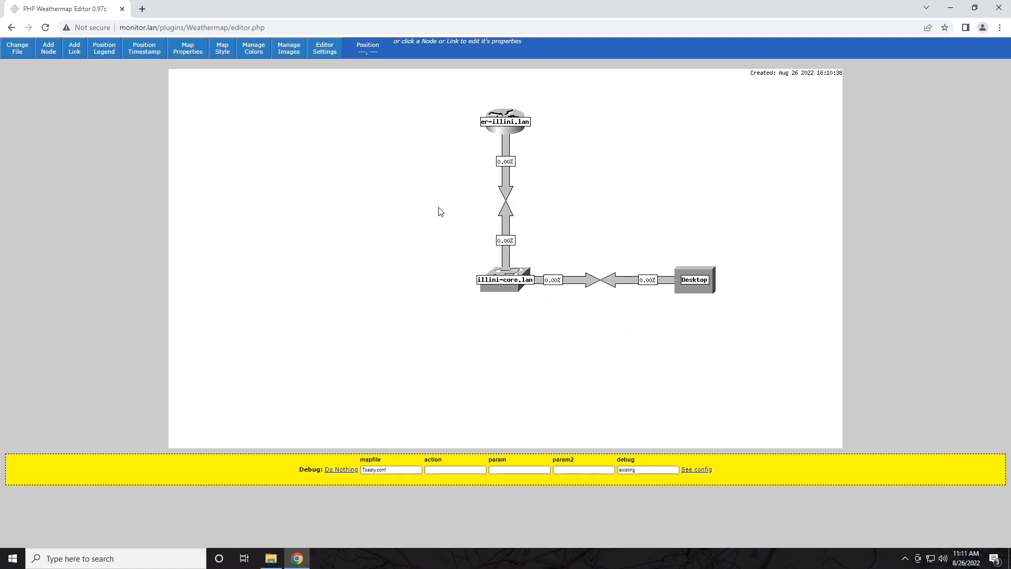
Step: Put the Traffic Load legend at the map's lower left and the Created timestamp at lower right
click(107, 53)
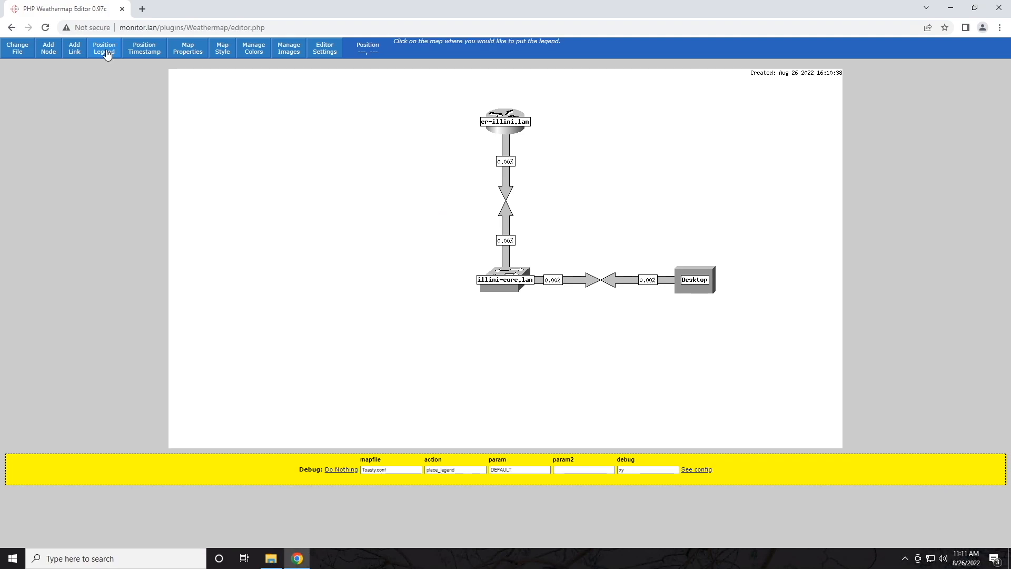
click(197, 307)
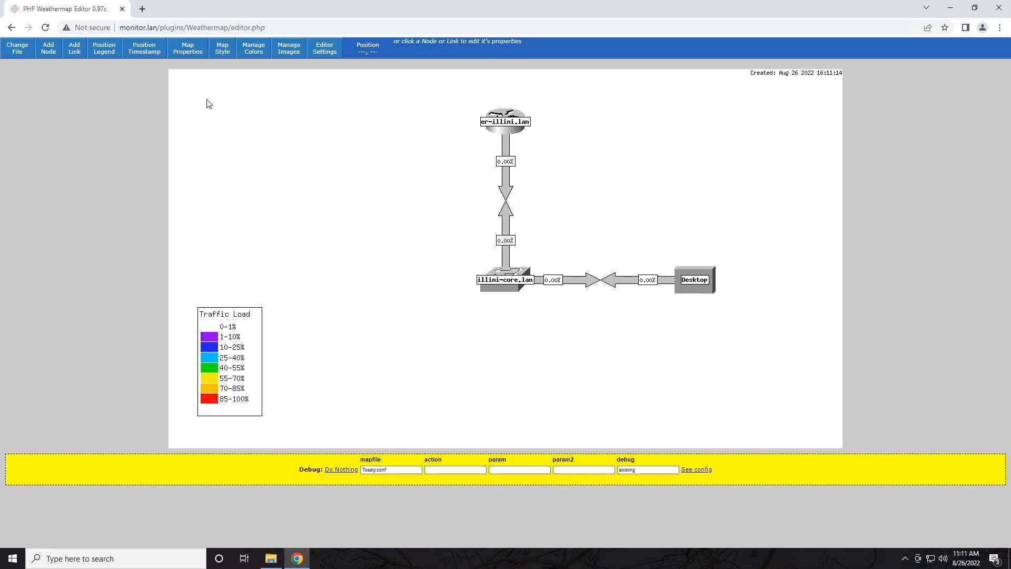
click(144, 50)
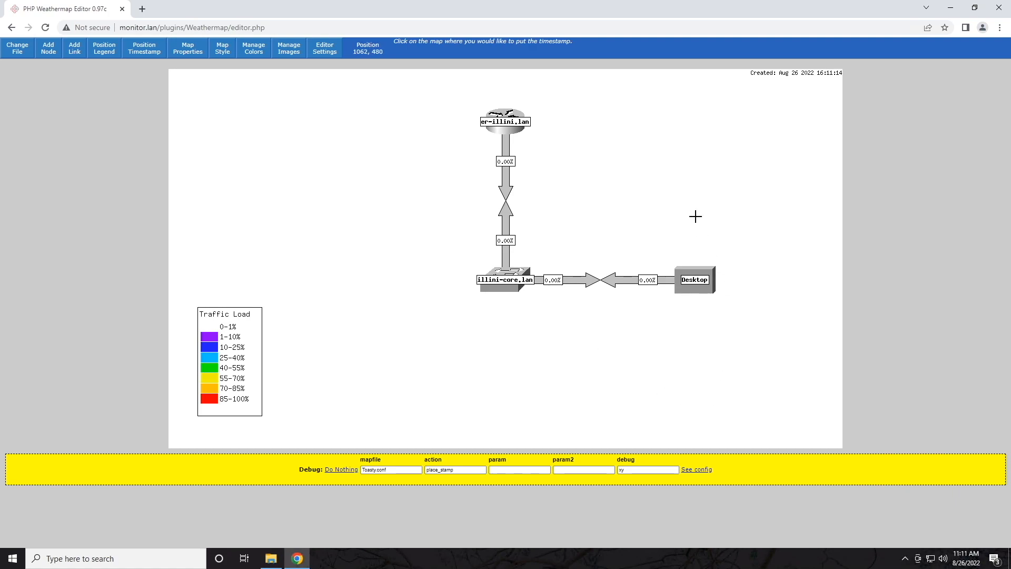
click(683, 414)
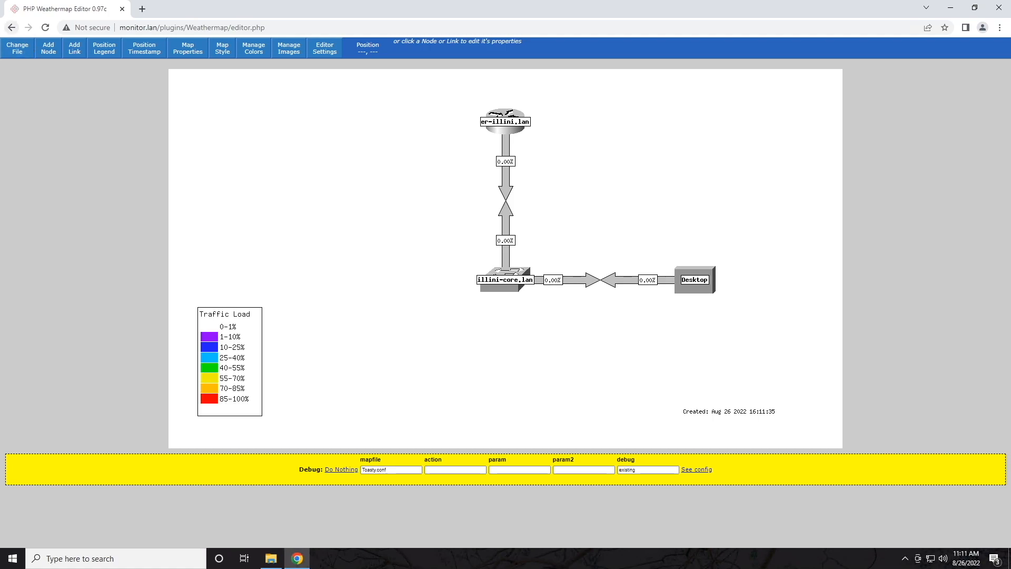
Step: In a new browser tab, go through Overview > Plugins > Weathermap to Toasty's Map
click(141, 9)
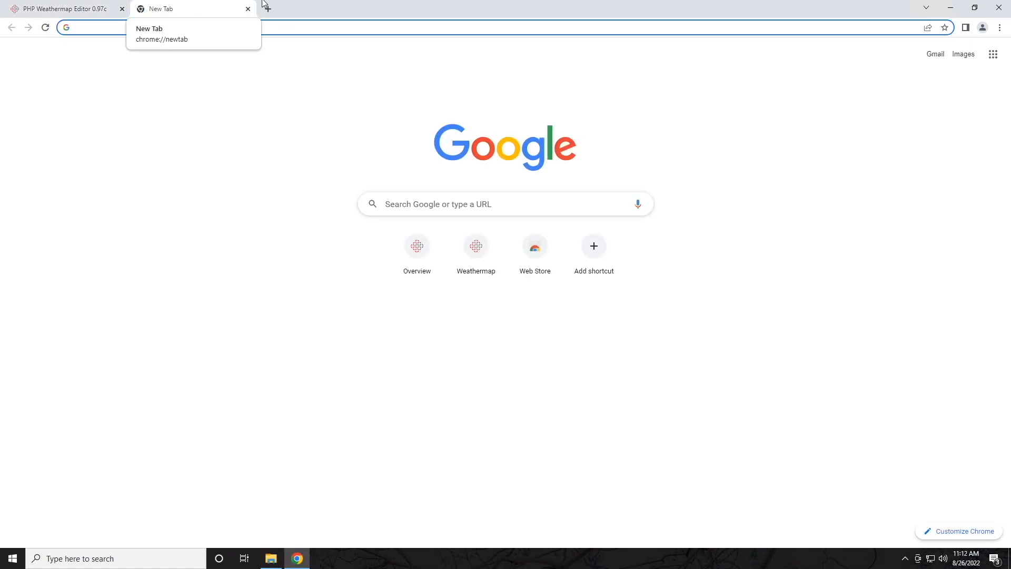
click(417, 246)
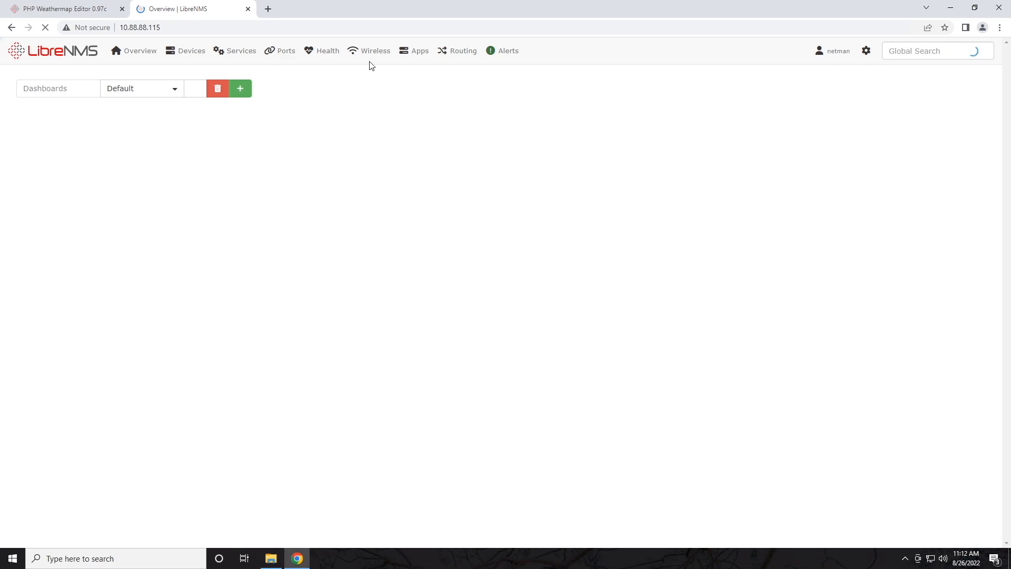
click(134, 51)
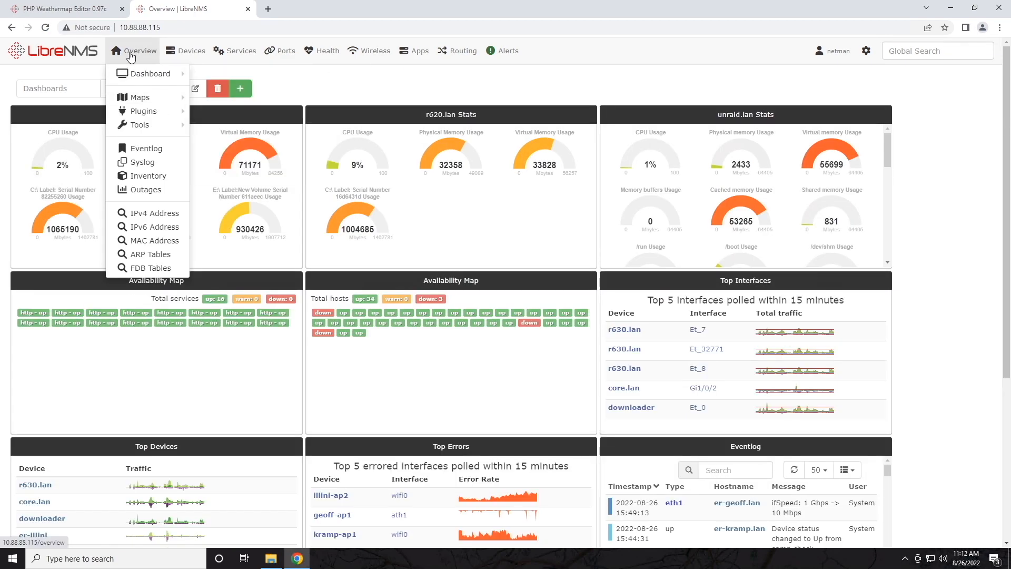
mouse_move(158, 113)
mouse_move(210, 114)
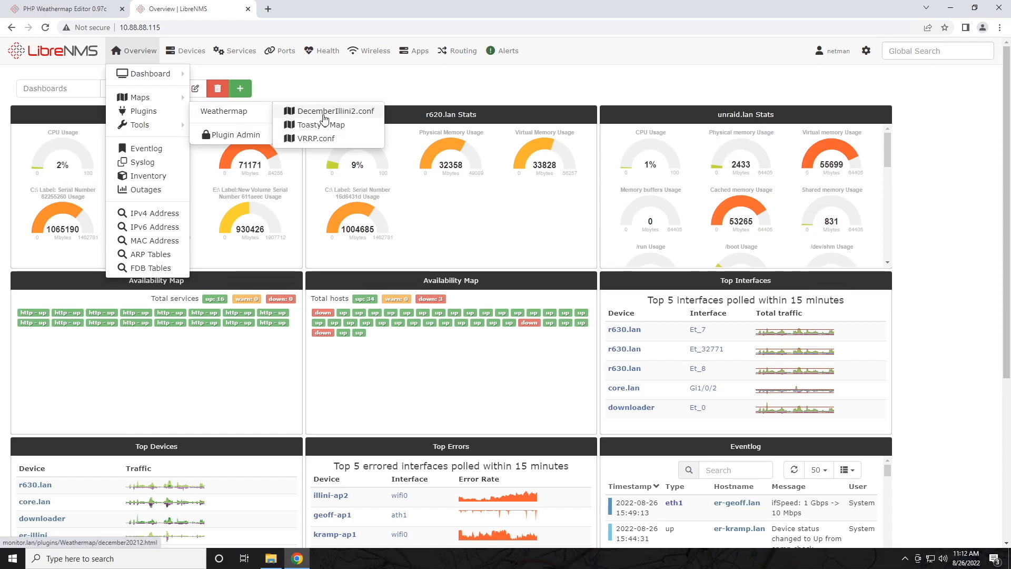
click(327, 129)
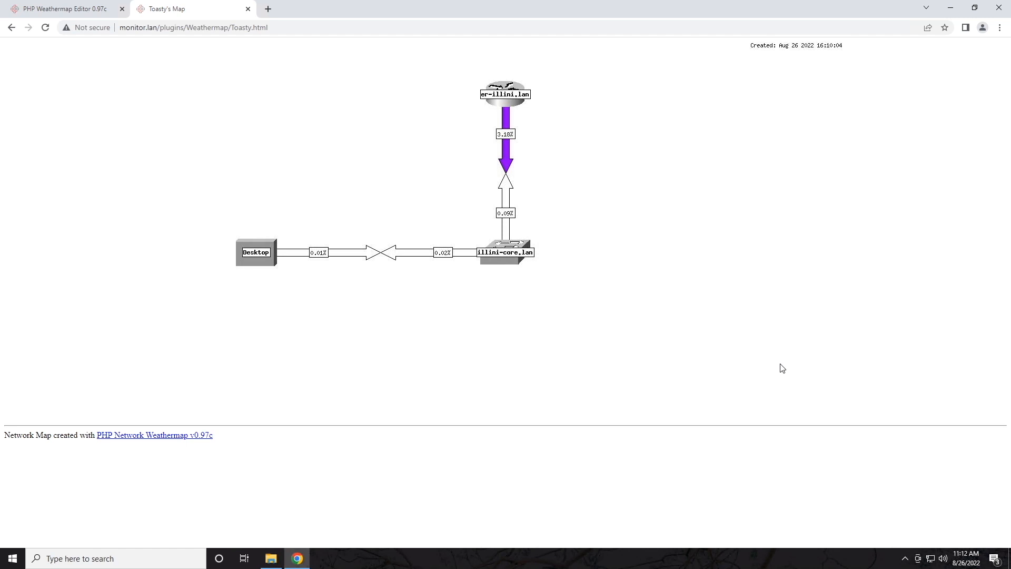
click(46, 28)
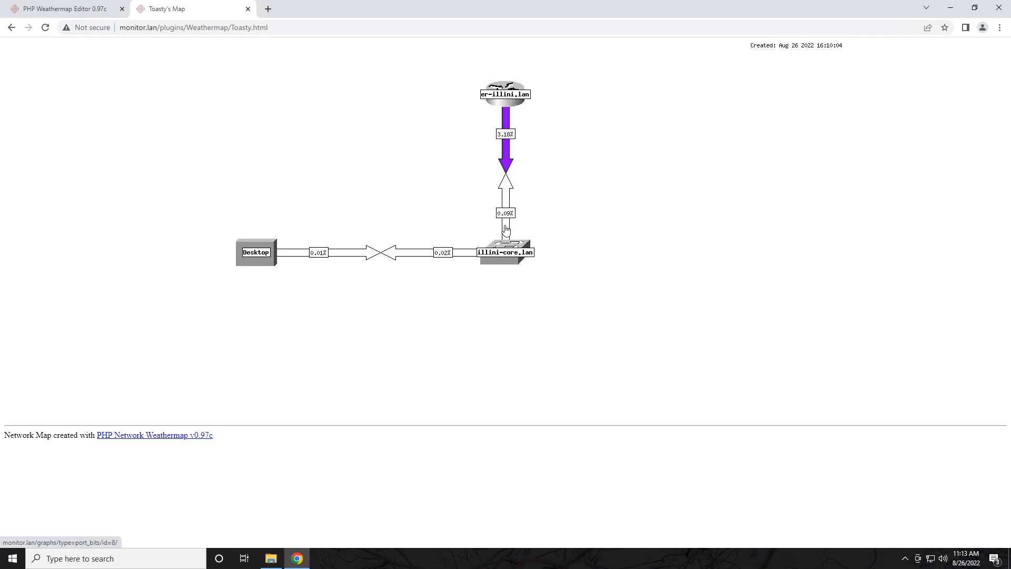
click(506, 164)
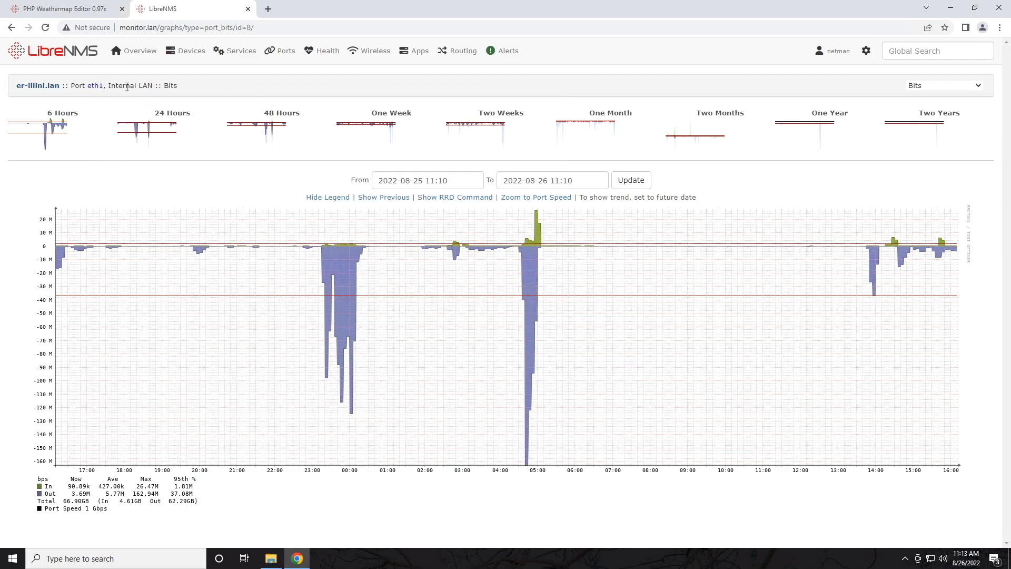
key(alt+Left)
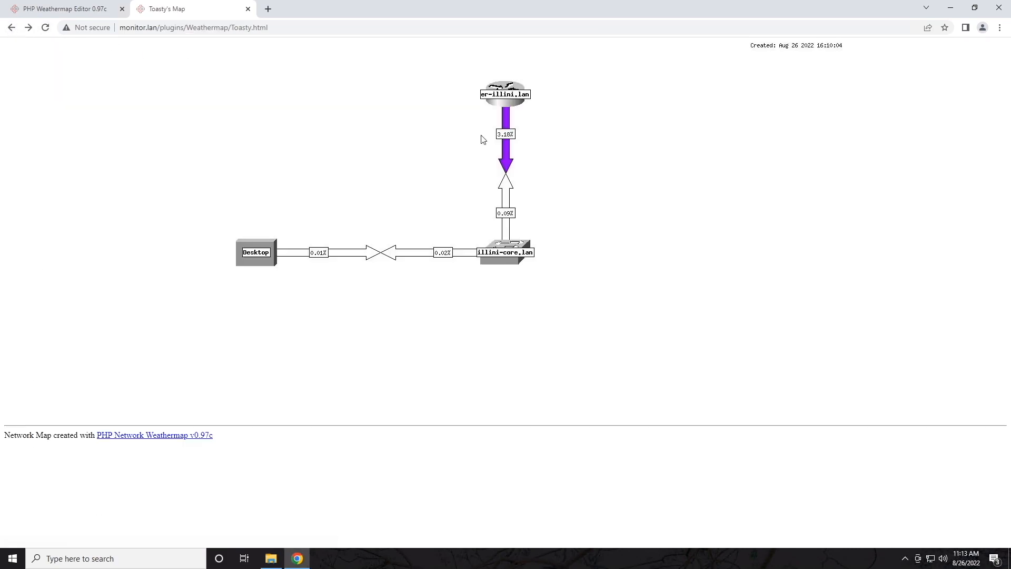
click(506, 100)
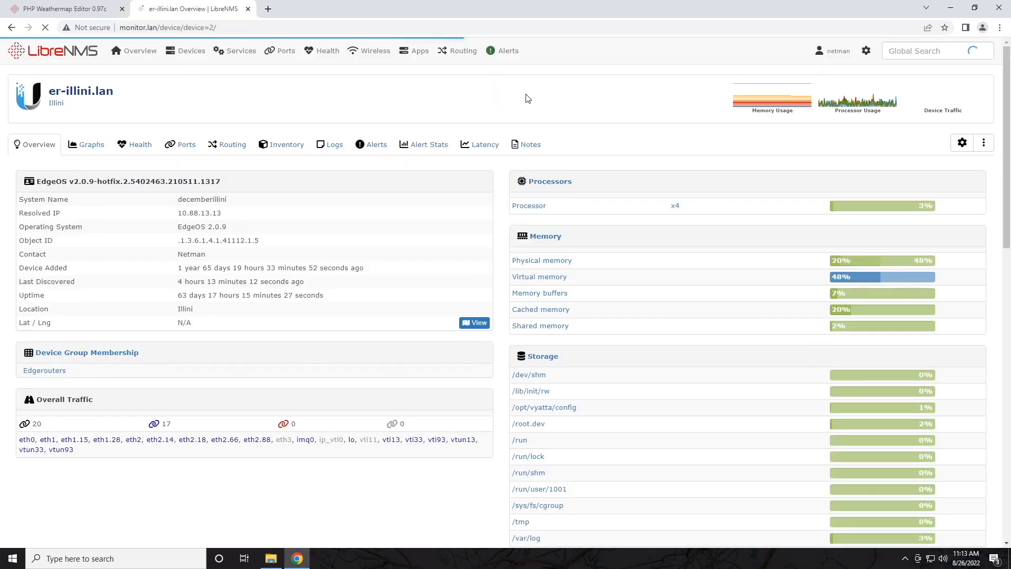
click(11, 27)
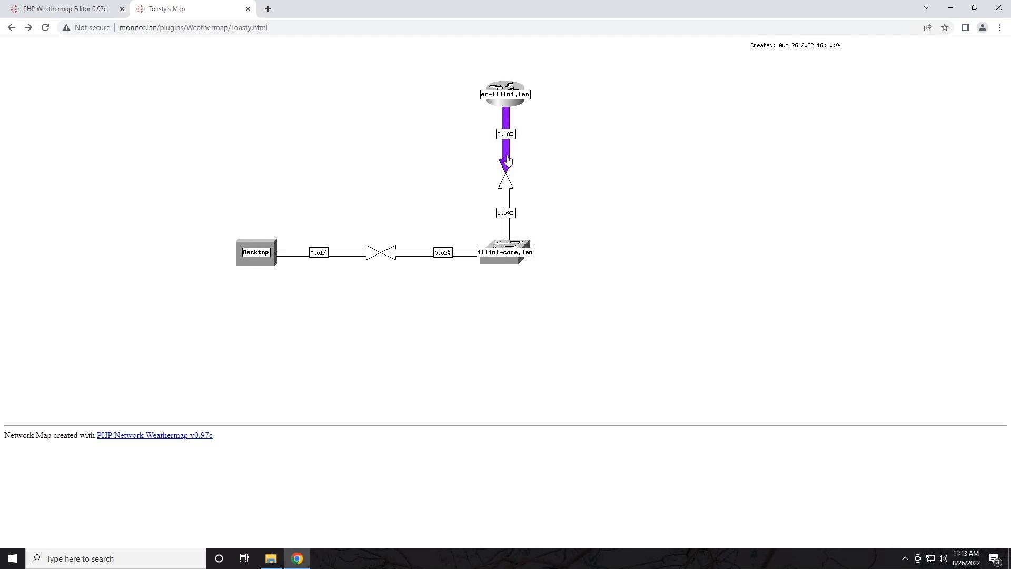
Step: In the editor's Map Style settings, set Link Labels to Bits/sec
click(88, 14)
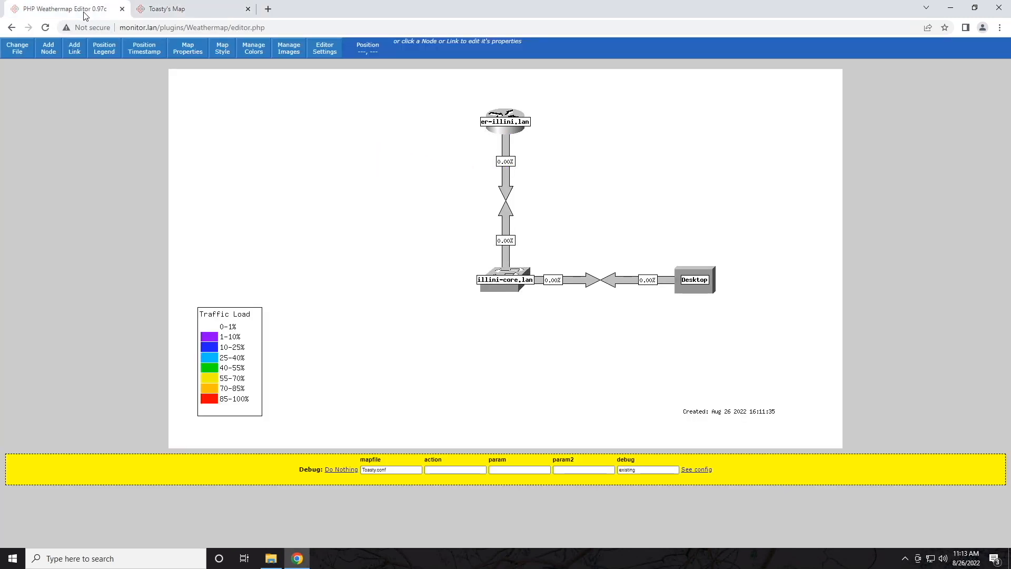
click(187, 56)
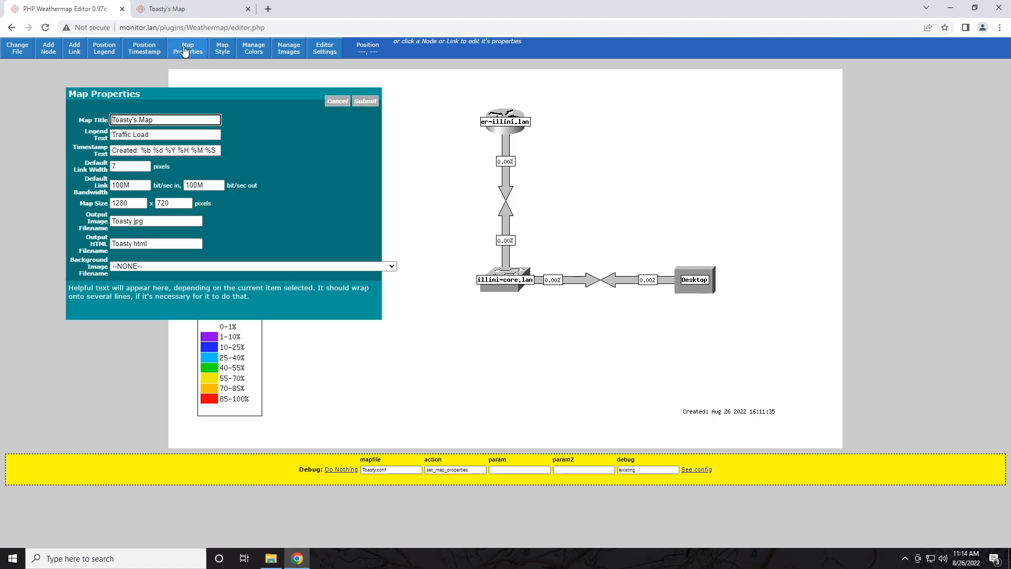
click(185, 52)
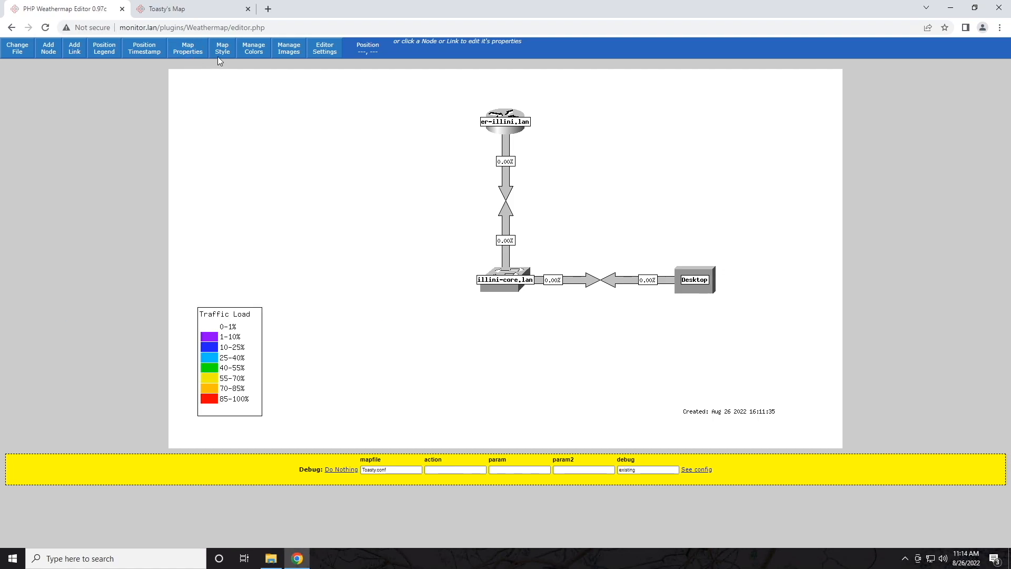
click(218, 54)
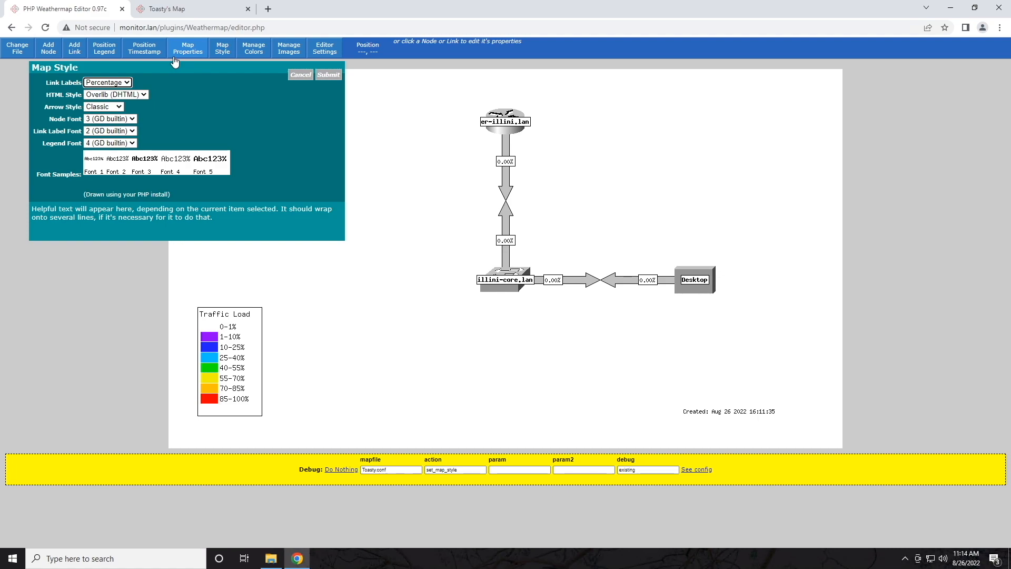
drag(57, 83, 76, 83)
click(127, 84)
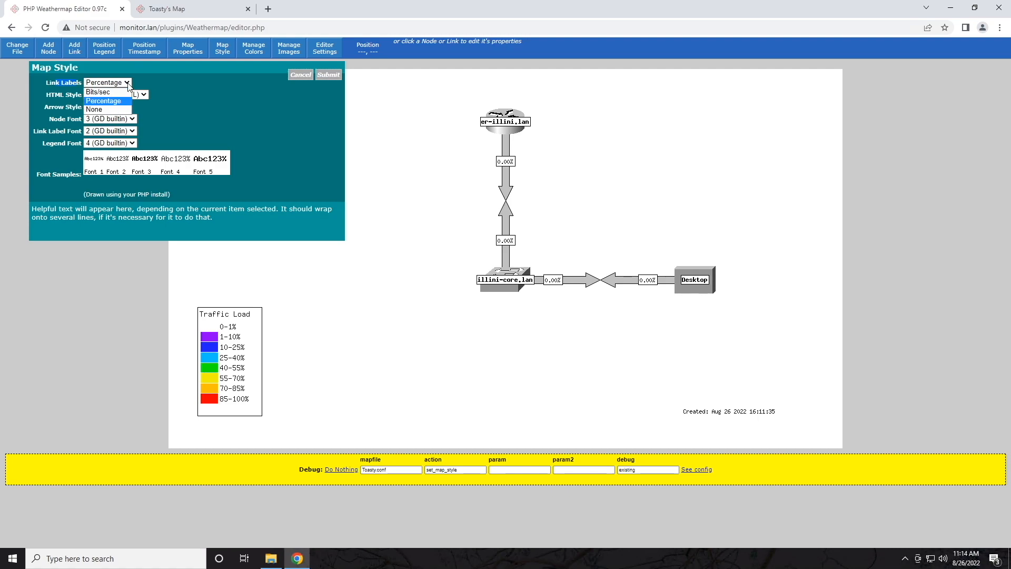
click(105, 93)
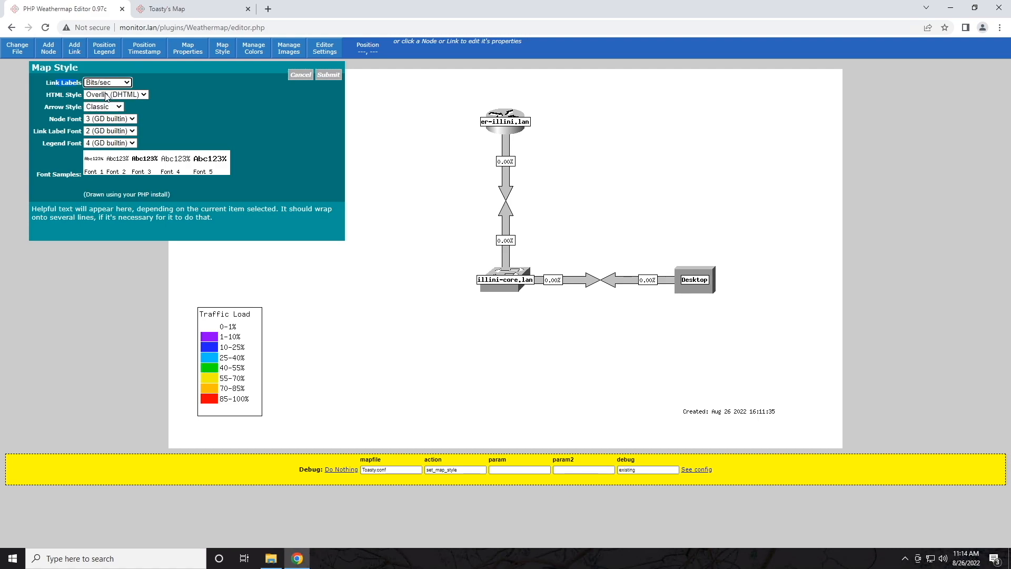
click(106, 83)
click(93, 110)
click(131, 83)
click(113, 95)
Step: Keep HTML Style as Overlib (DHTML), set Arrow Style to Compact, and apply the map style
click(141, 88)
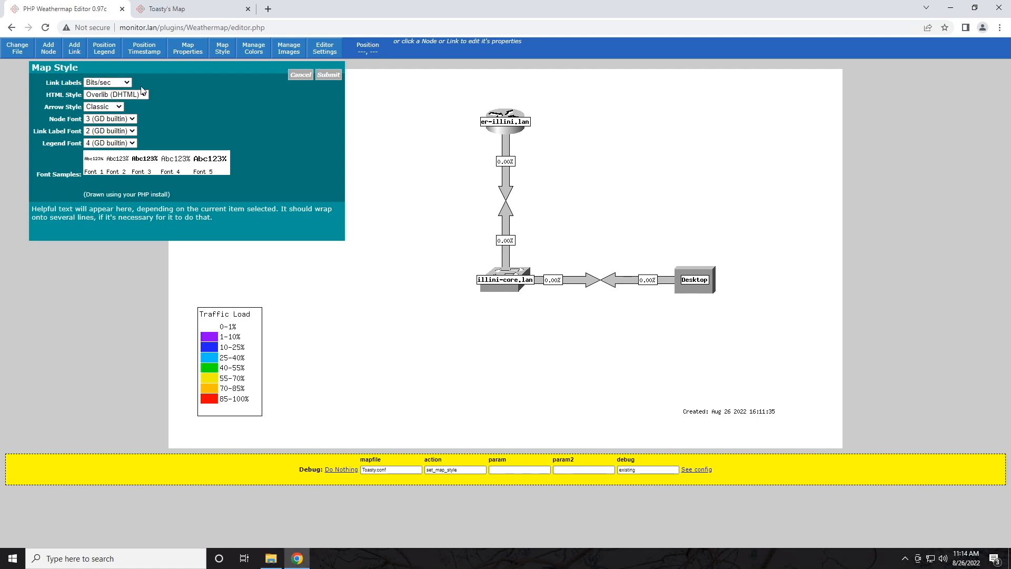
click(143, 95)
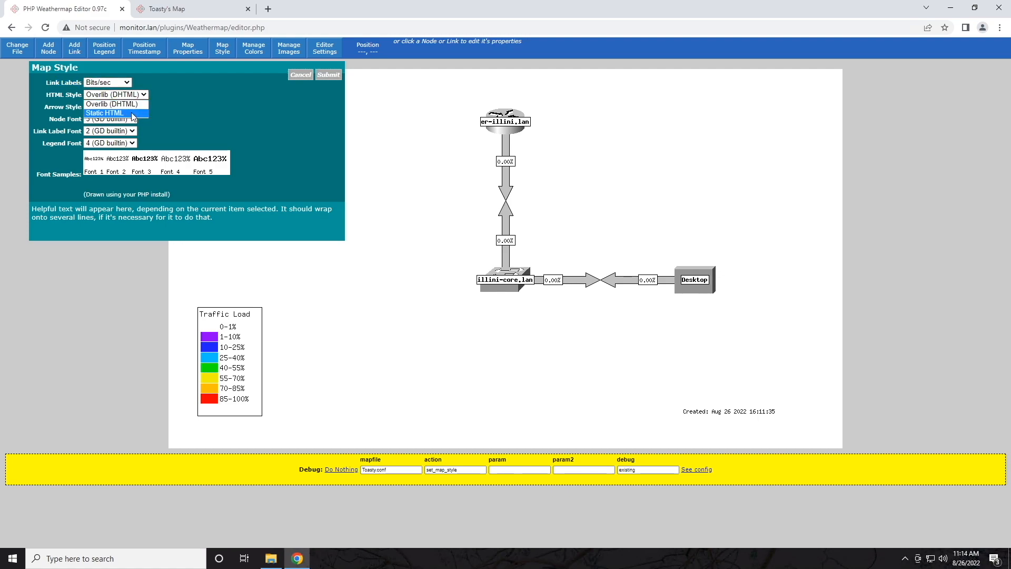
click(175, 93)
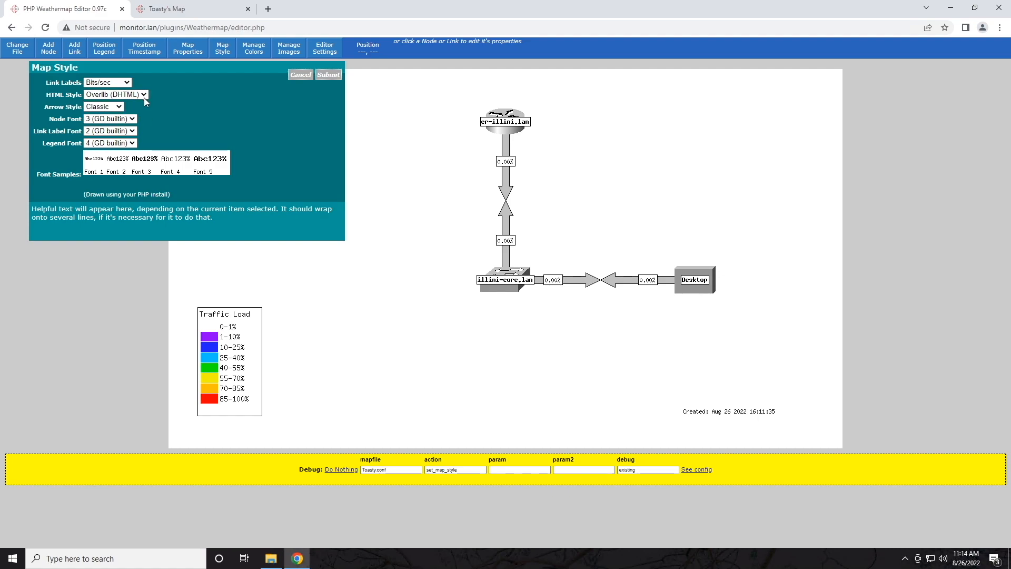
click(120, 108)
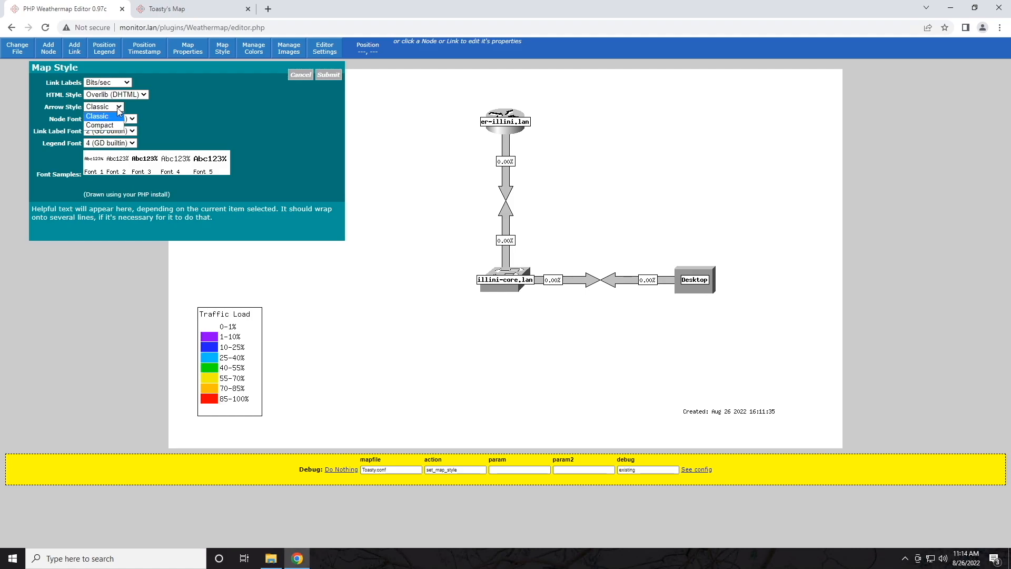
click(108, 127)
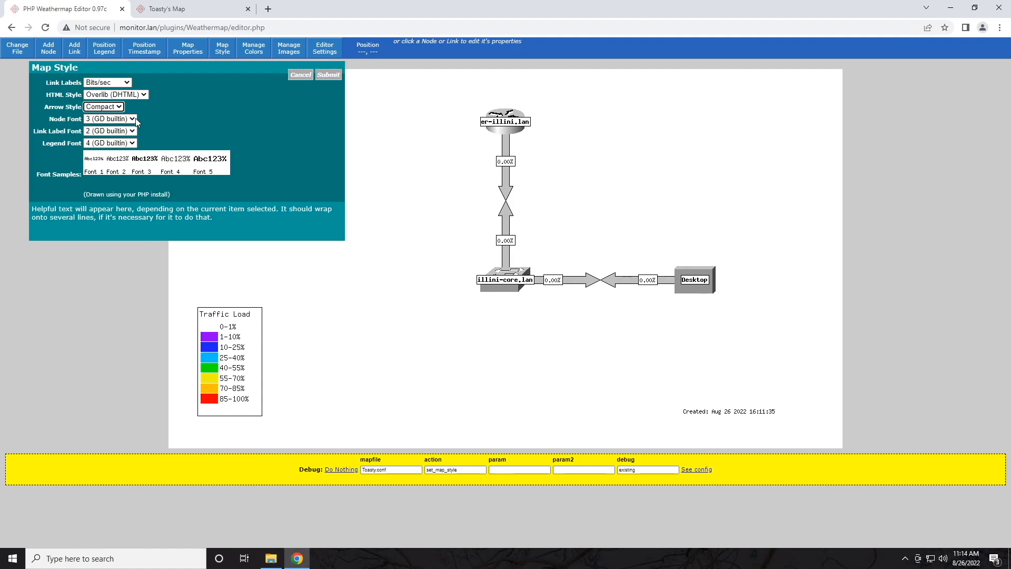
click(133, 119)
click(136, 145)
click(132, 119)
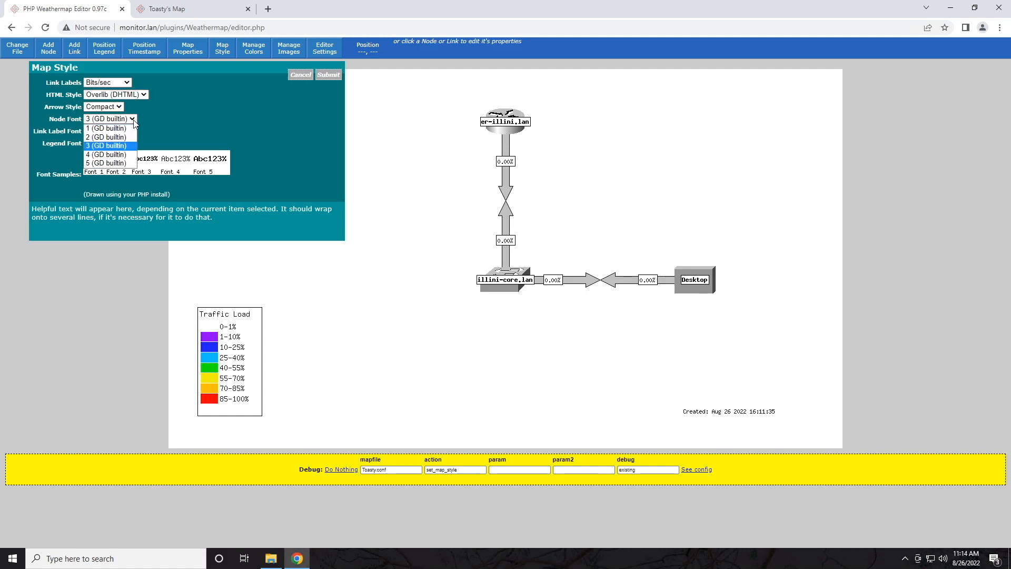
click(132, 121)
click(134, 131)
click(173, 123)
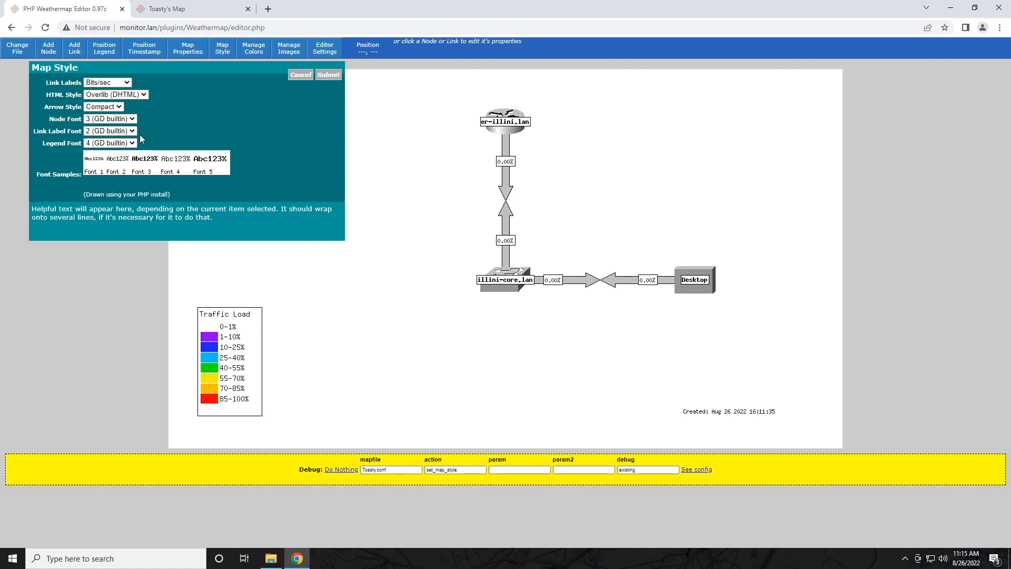
click(132, 142)
click(163, 134)
click(328, 75)
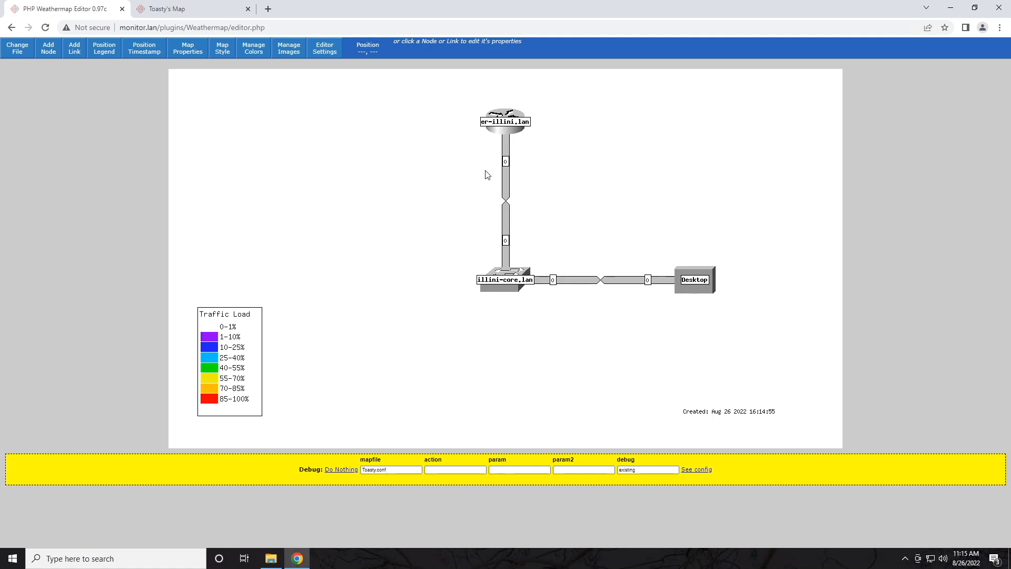
Step: Change Node Font to 1 and Link Label Font to 4, and apply
click(222, 52)
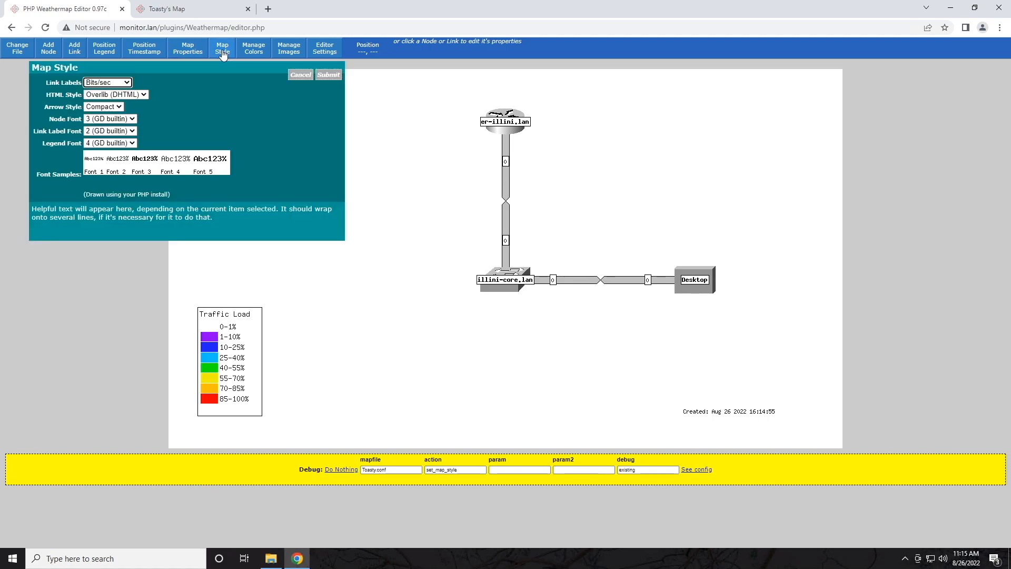
click(131, 119)
click(126, 129)
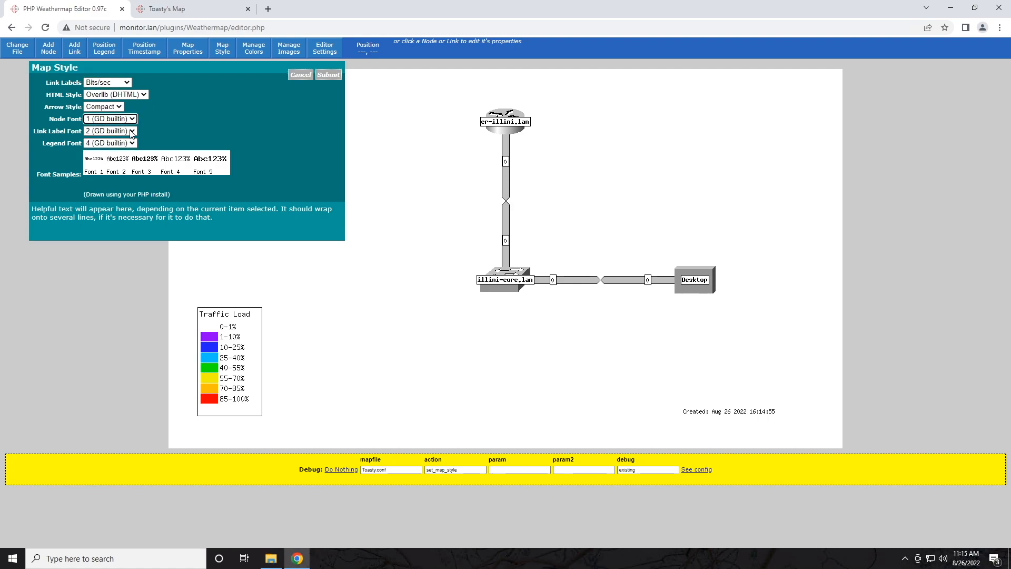
click(129, 131)
click(121, 166)
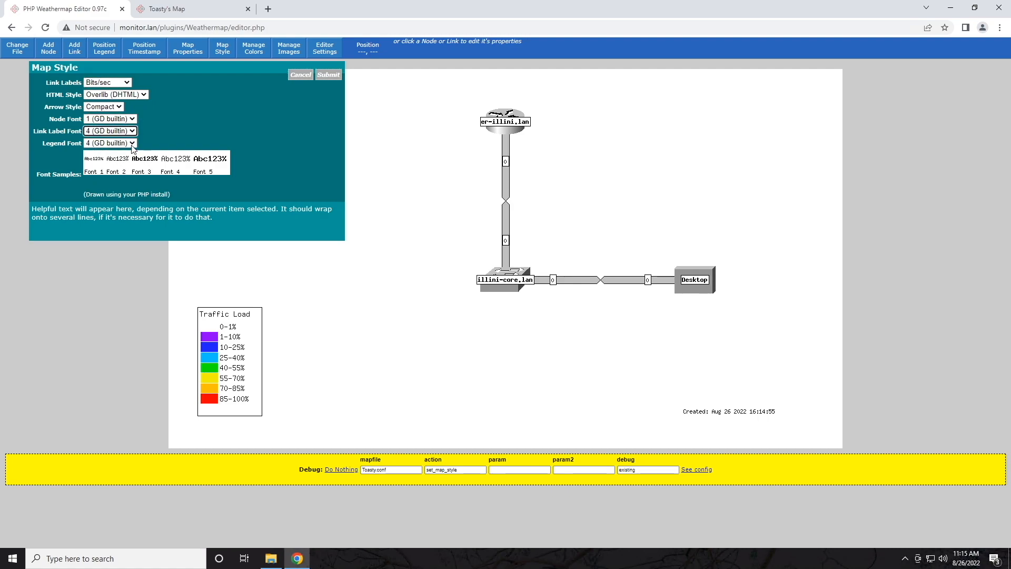
click(327, 76)
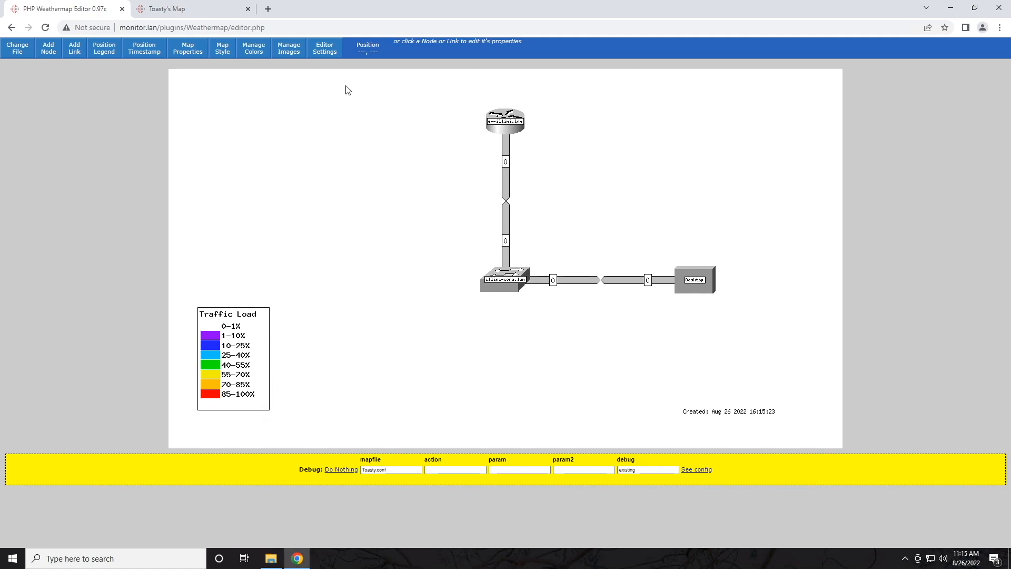
Step: Reload Toasty's Map to show live link labels 3.69M, 90.89K, 21.59K and 15.46K
click(173, 10)
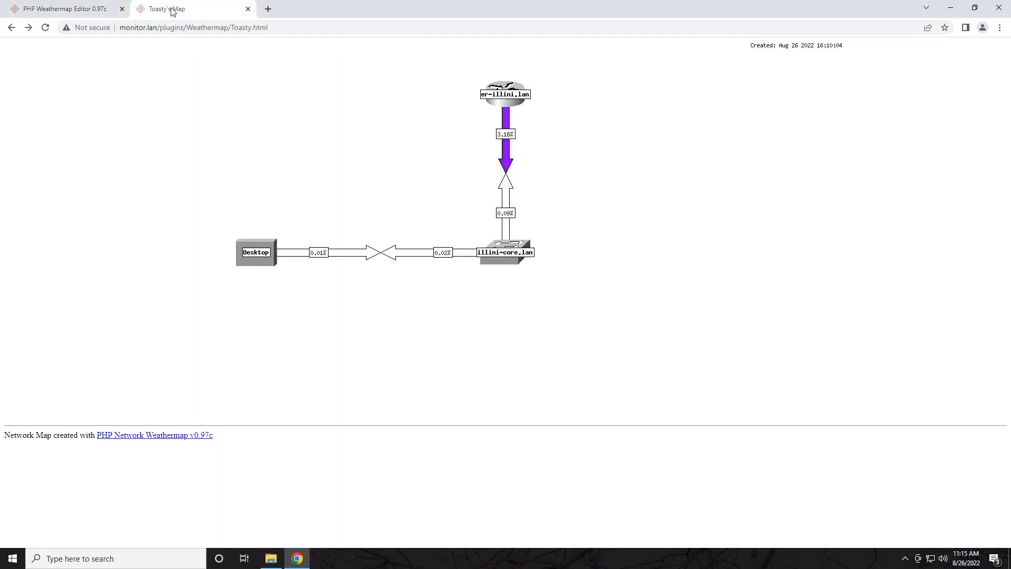
click(46, 33)
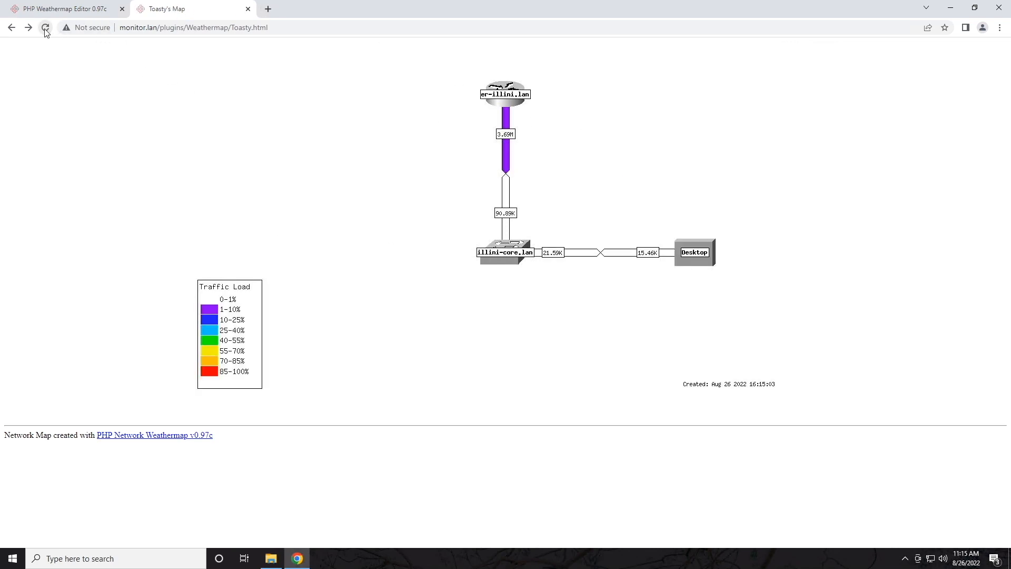
click(95, 11)
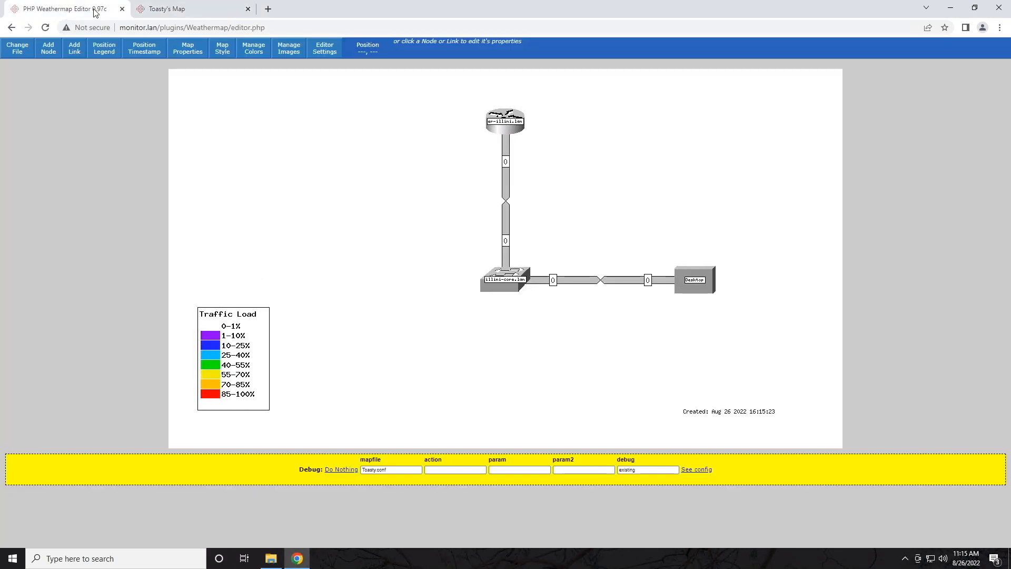
click(163, 12)
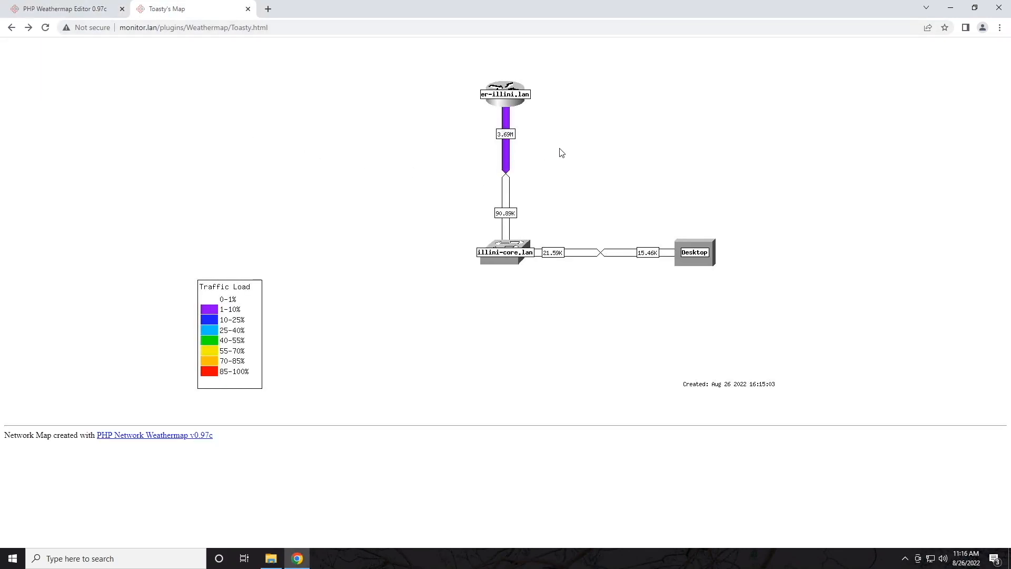
mouse_move(507, 141)
Step: Launch PuTTY, open an SSH session to 10.88.88.155, and submit the login name
click(23, 561)
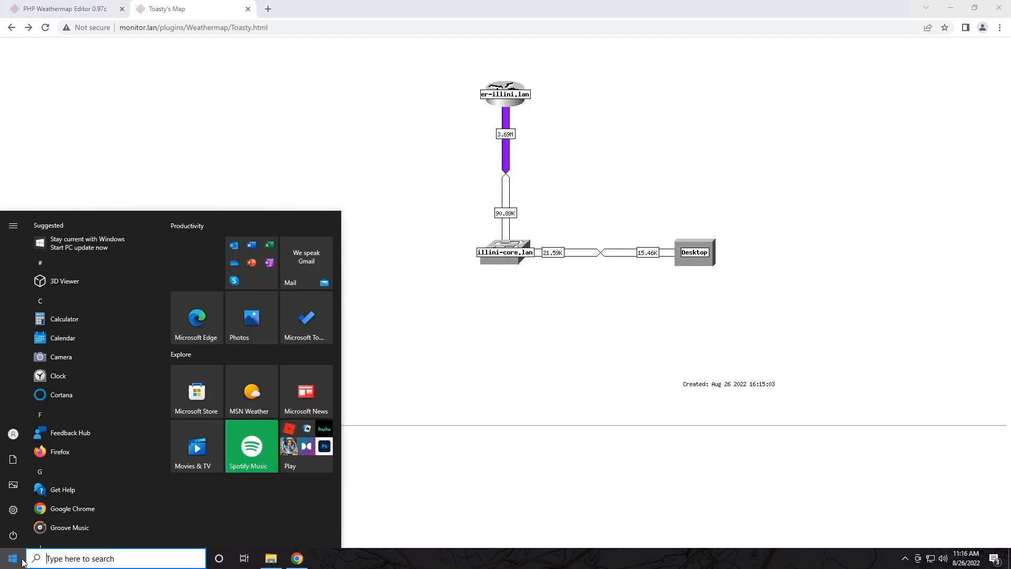
text(putty)
key(Return)
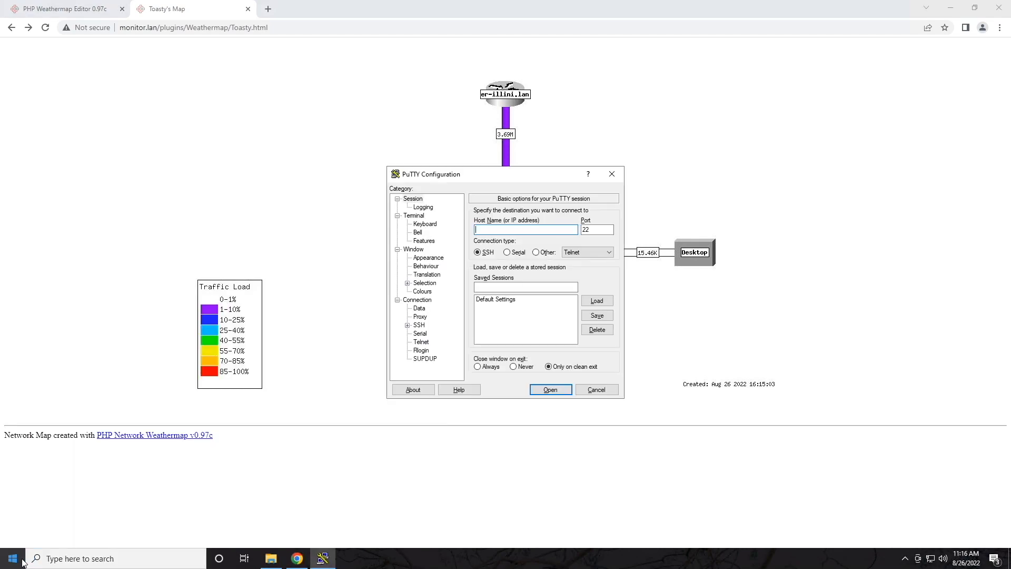
text(10.88.88.)
text(155)
key(Return)
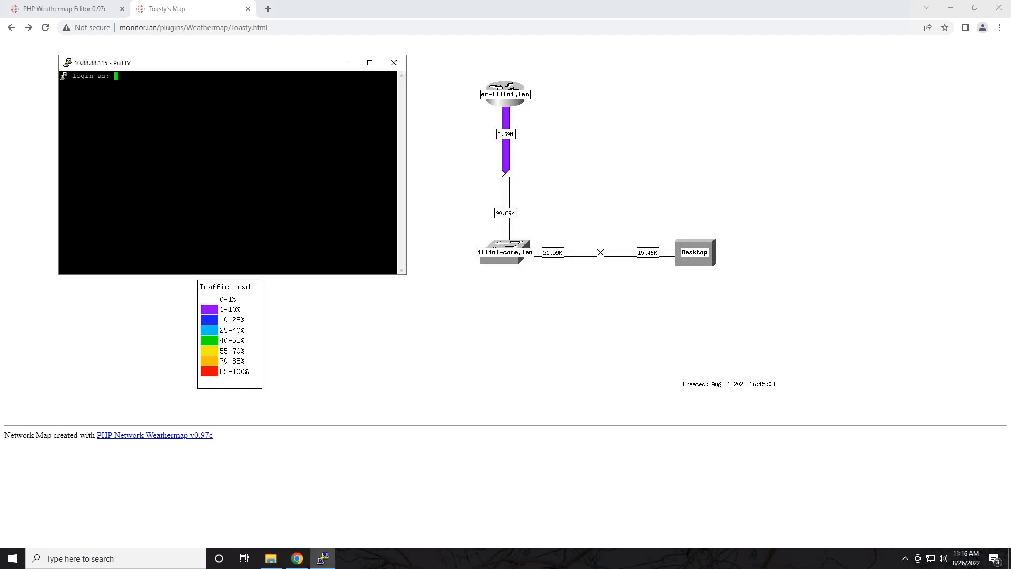
text(libeenms)
key(Return)
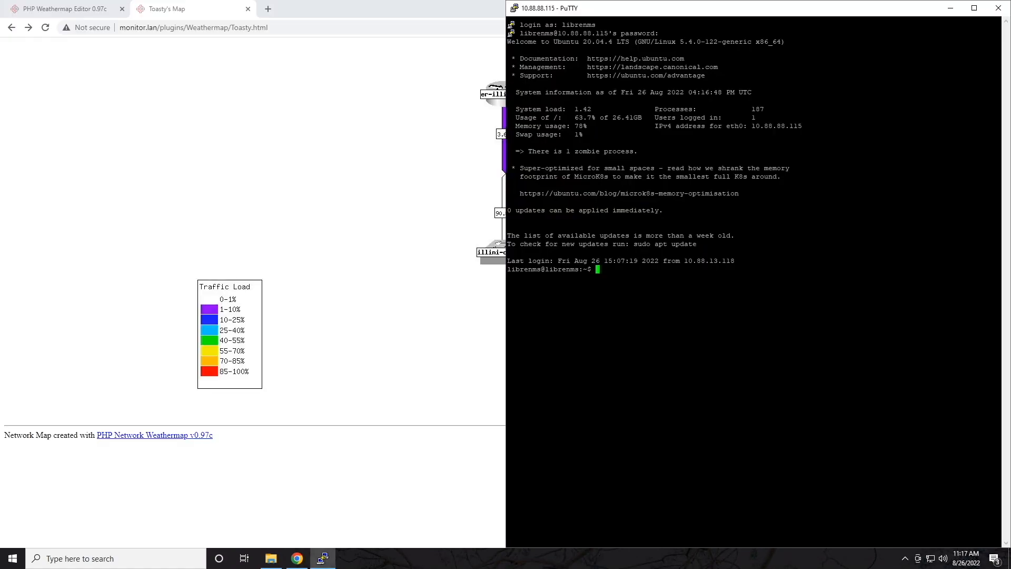
click(213, 106)
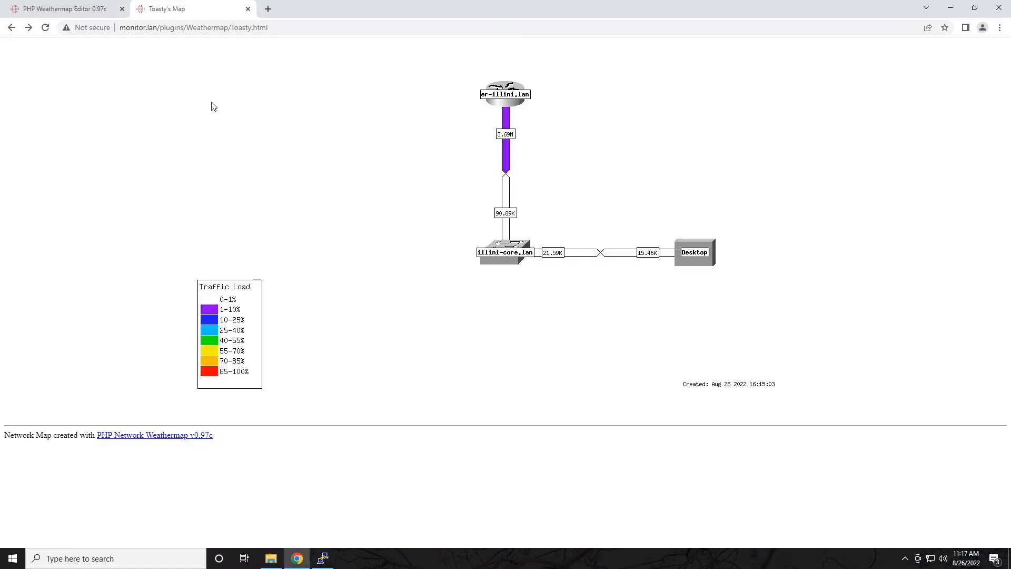
Step: In a new tab, open LibreNMS Plugins > Weathermap editor and select the configs folder path
click(268, 9)
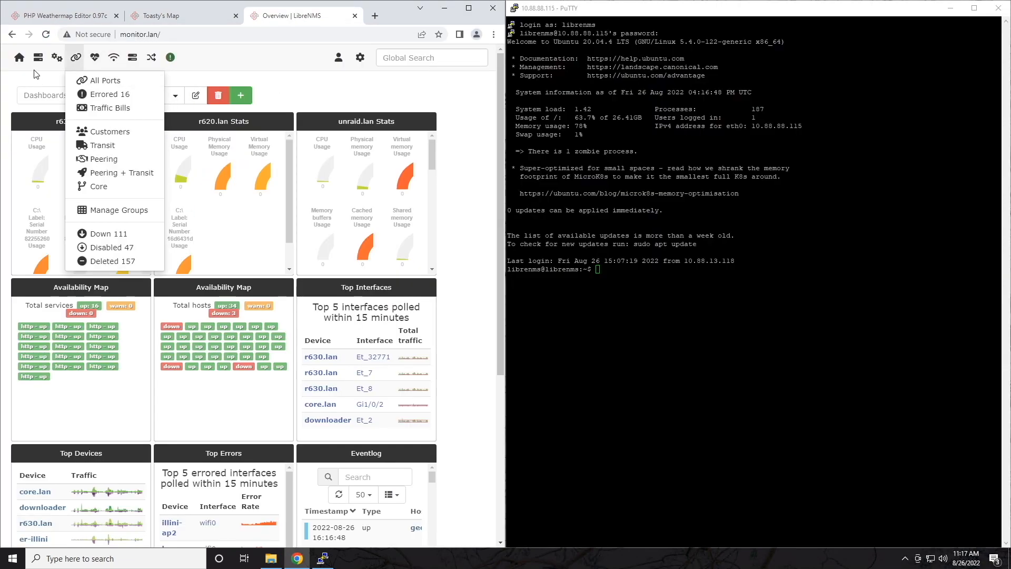
mouse_move(23, 63)
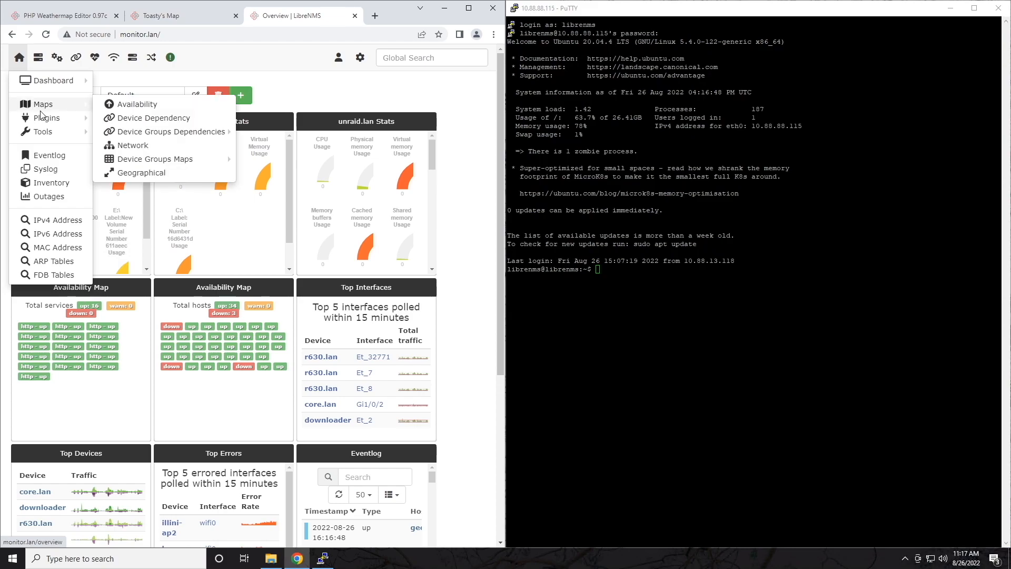
mouse_move(53, 119)
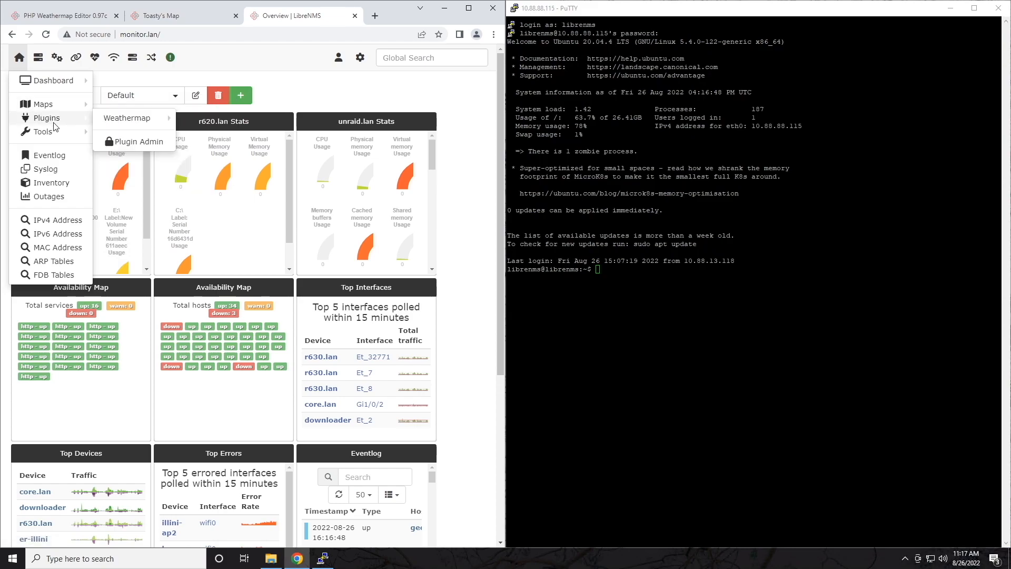
click(131, 120)
click(71, 87)
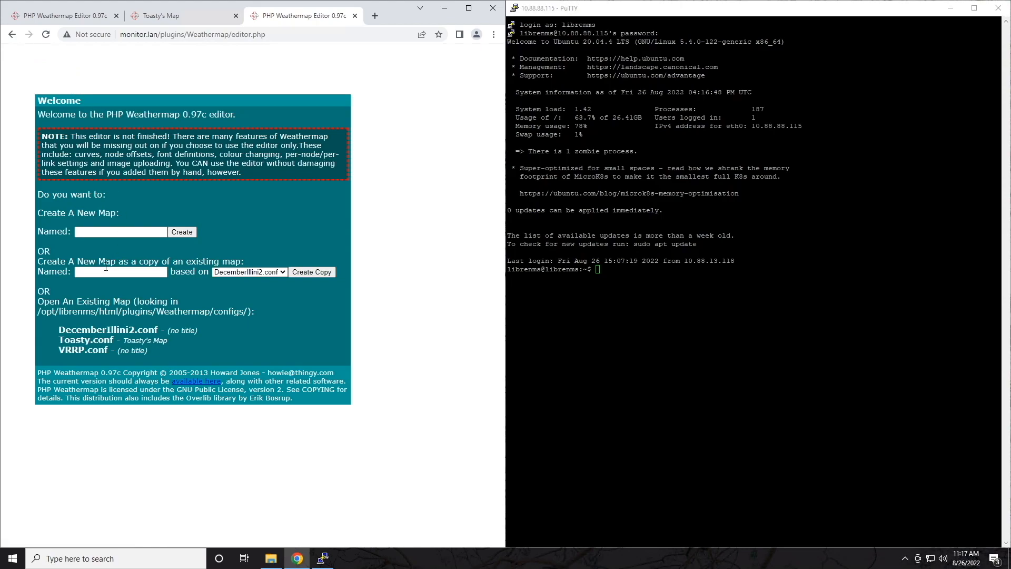
drag(90, 314, 245, 311)
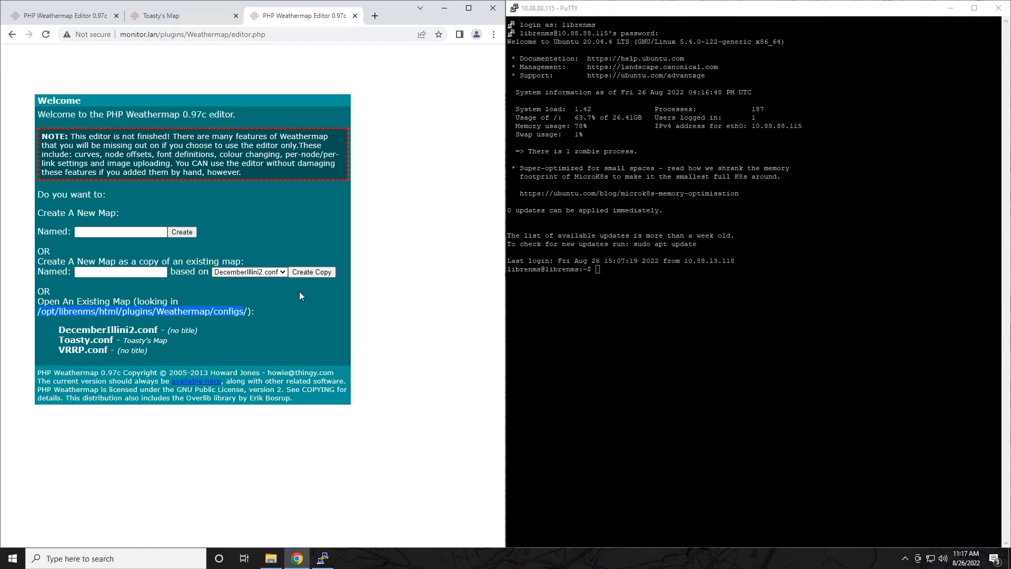
Step: Change into /opt/librenms/html/plugins/Weathermap/configs/ and list its files
click(600, 265)
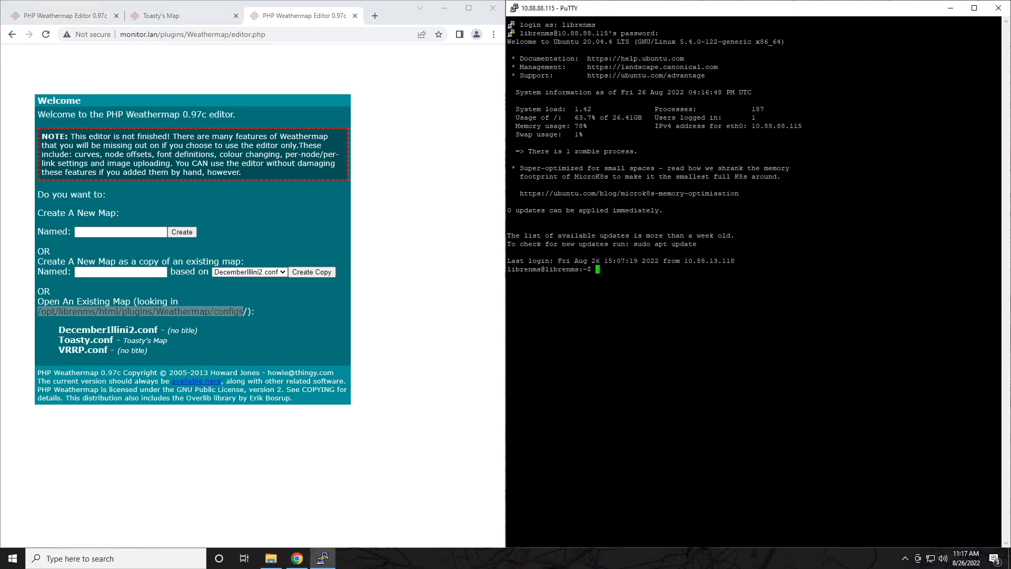
text(cd /opt/librenms/html/plugins/Weathermap/configs/)
key(Return)
text(ls)
key(Return)
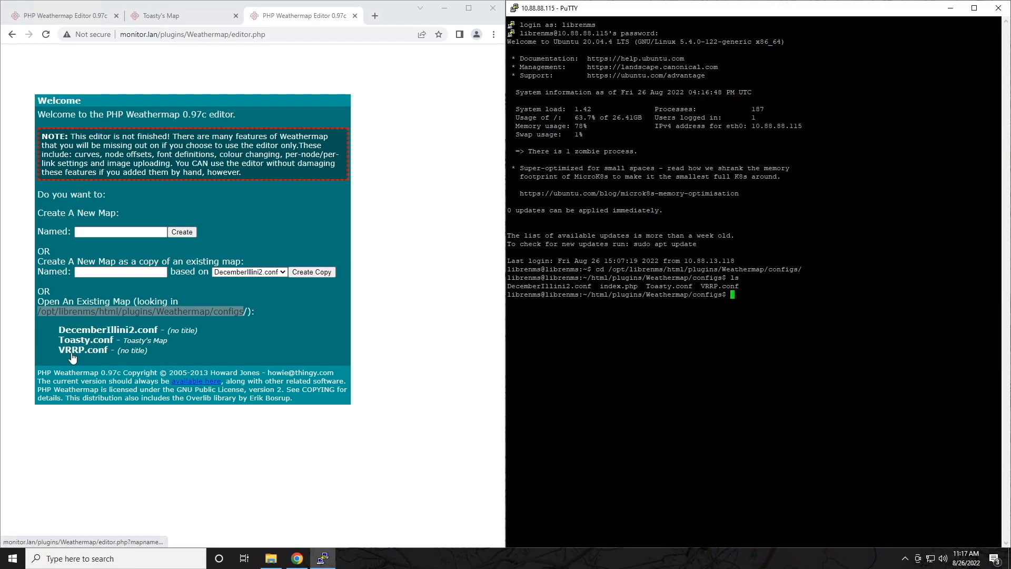
Step: Point out index.php, DecemberIllini2.conf, Toasty.conf and VRRP.conf, abandoning an 'rm Toasty.conf' command
drag(641, 286, 593, 286)
click(602, 286)
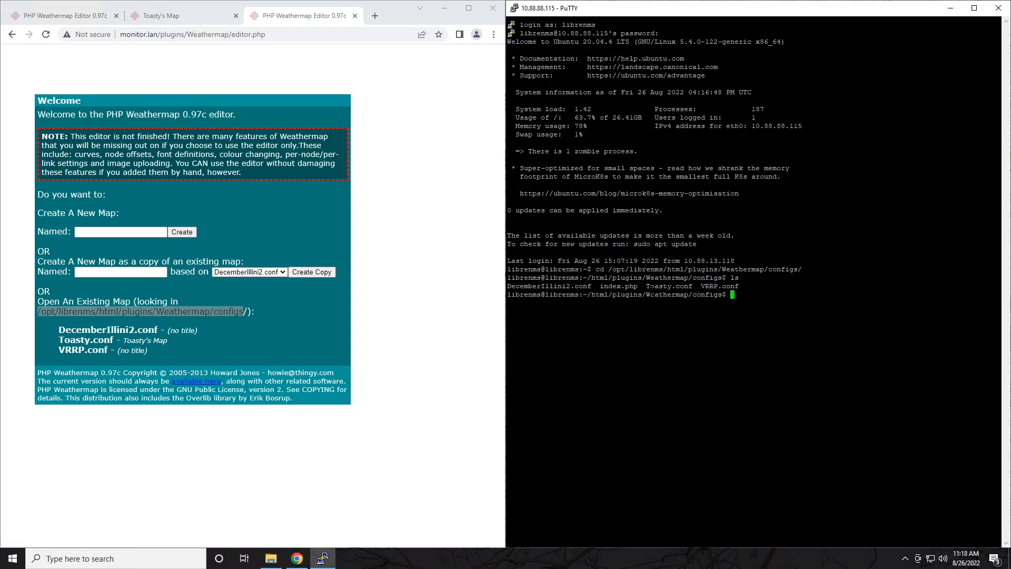
drag(508, 286, 769, 286)
click(579, 286)
click(769, 287)
text(rm Toasty.conf)
key(ctrl+u)
Step: Move up to the Weathermap plugin folder with cd .. and list its files
text(cd ..)
key(Return)
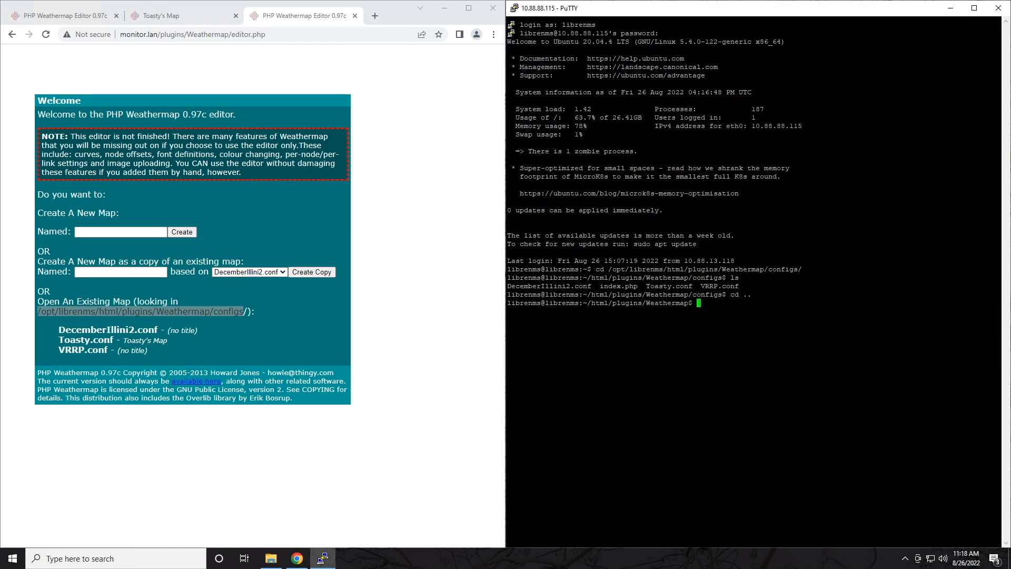
text(ls)
key(Return)
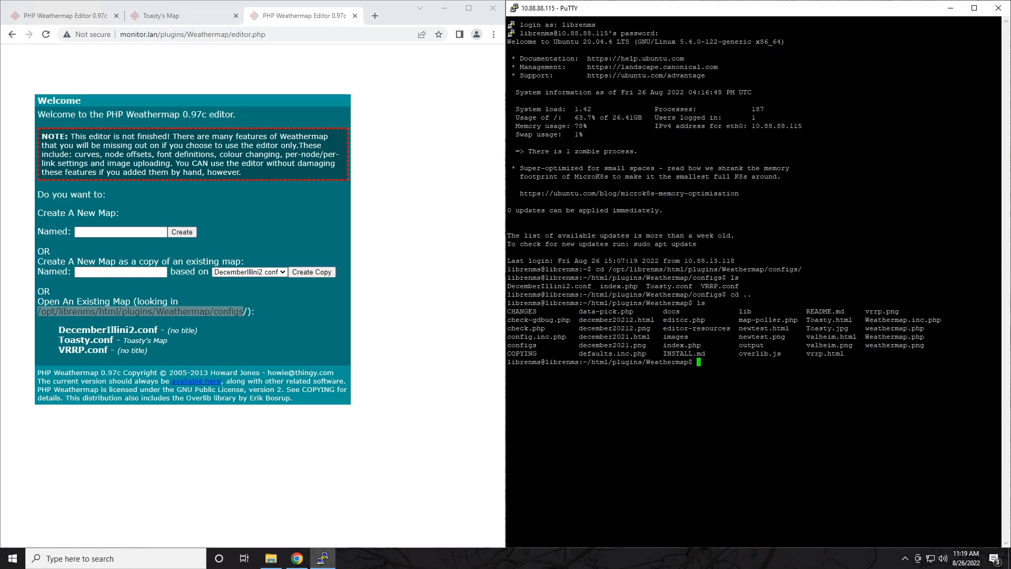
Step: Maximize the browser and create a new map named testmap.conf
click(458, 184)
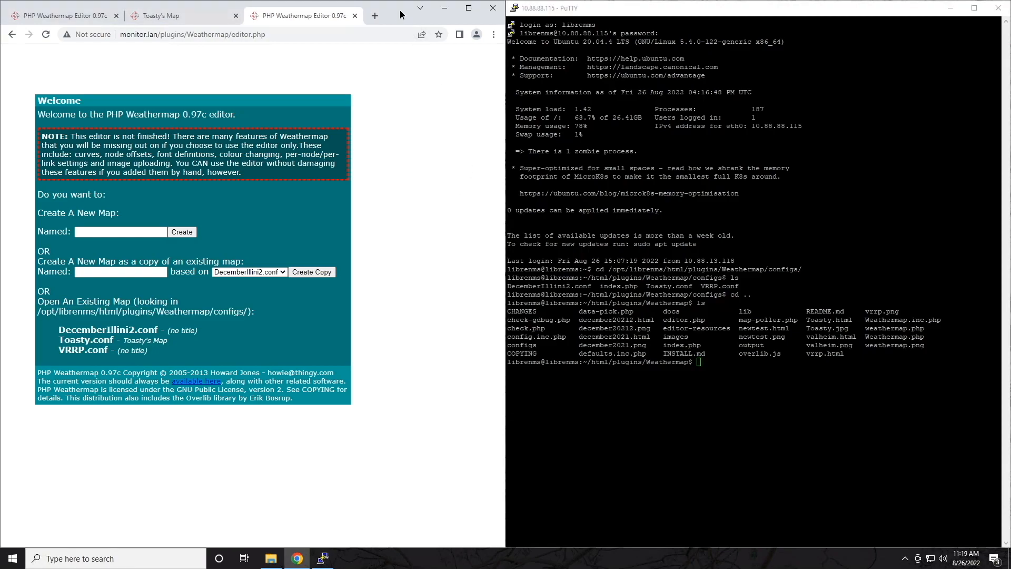
drag(400, 12, 467, 110)
double_click(166, 100)
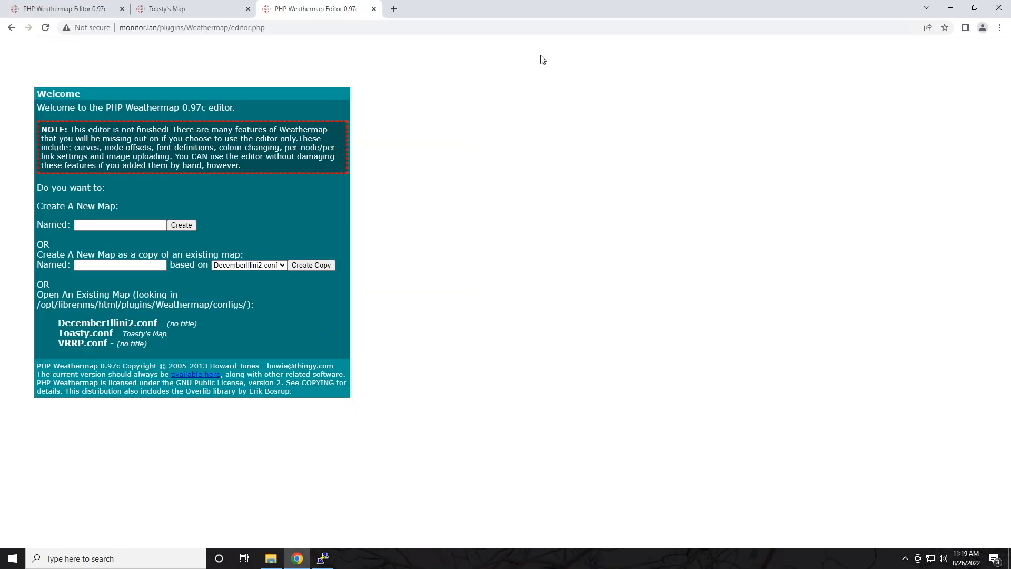
click(149, 226)
text(testmap)
click(176, 225)
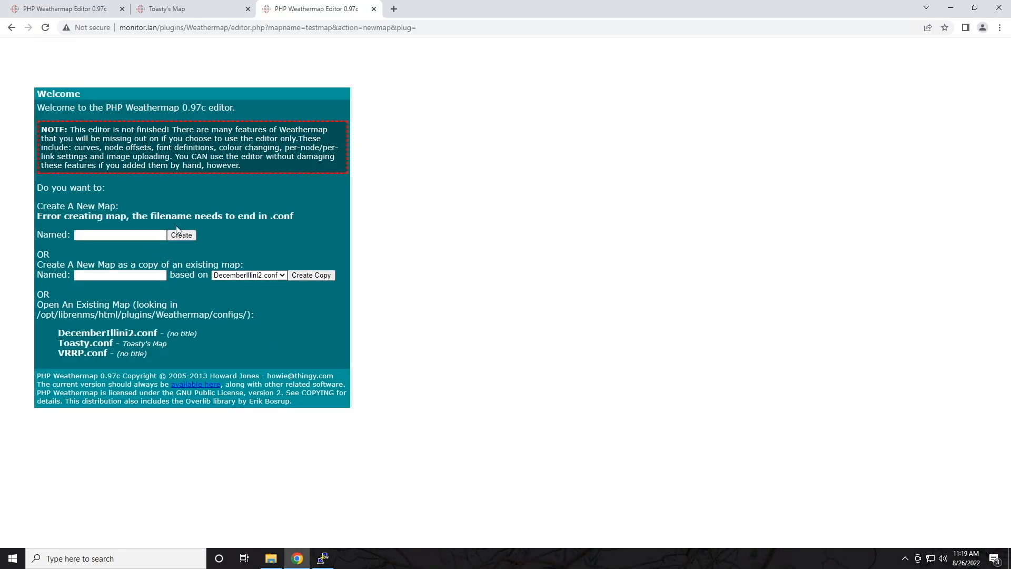
click(149, 236)
text(tes)
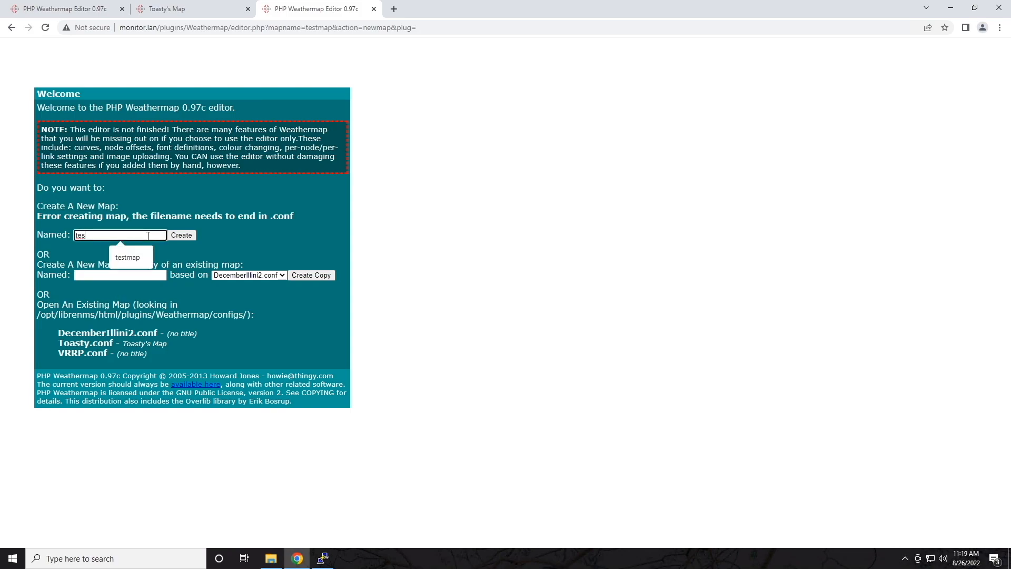
text(tmap.conf)
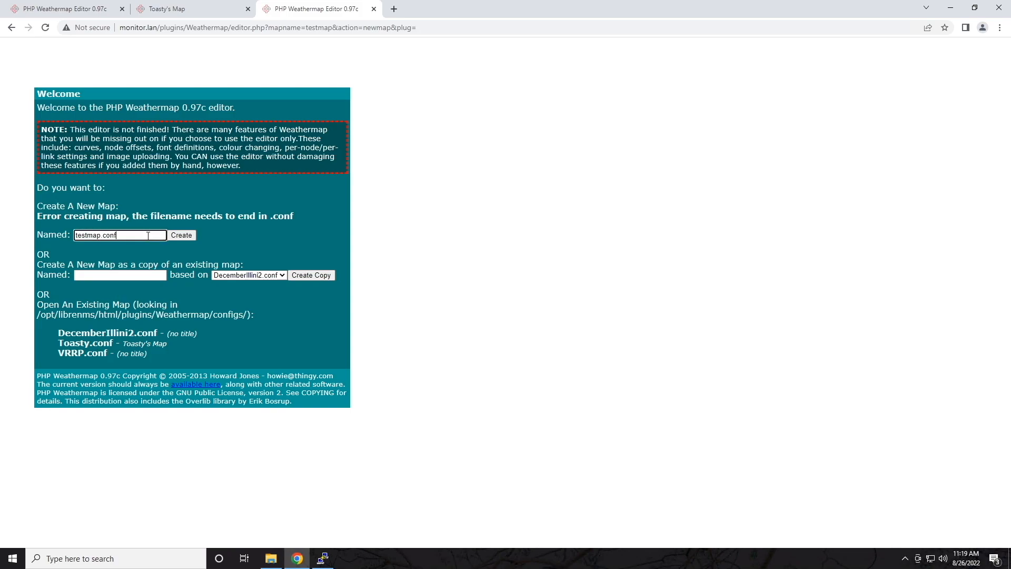
click(176, 236)
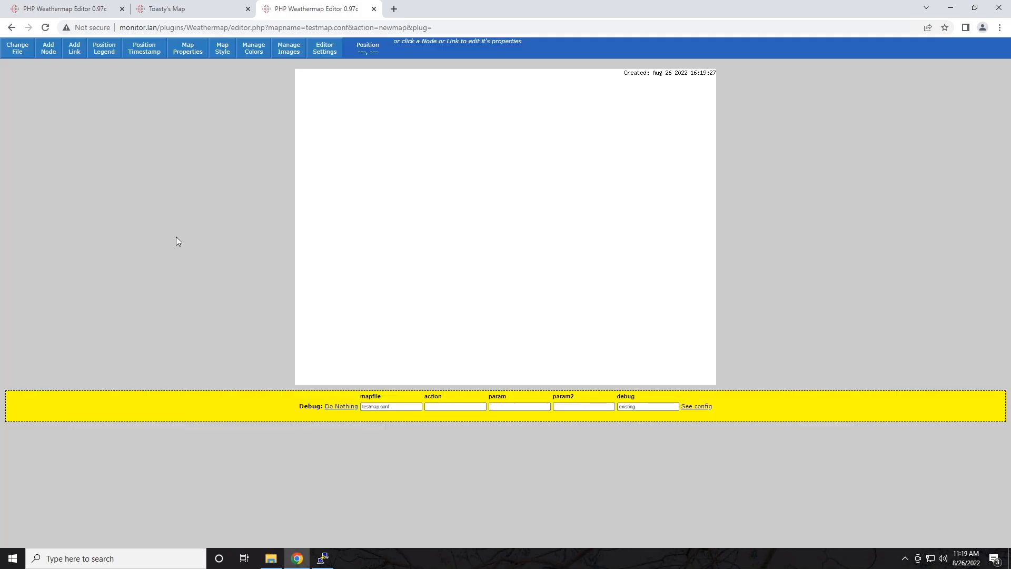
Step: Add a node to the empty map and assign it the LibreNMS device biscuit.lan
click(48, 48)
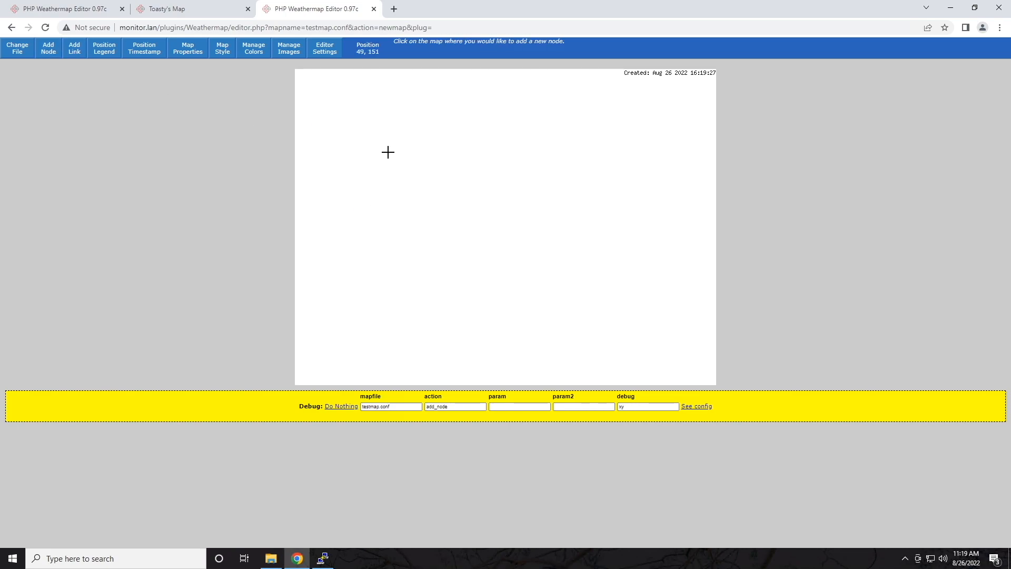
click(441, 198)
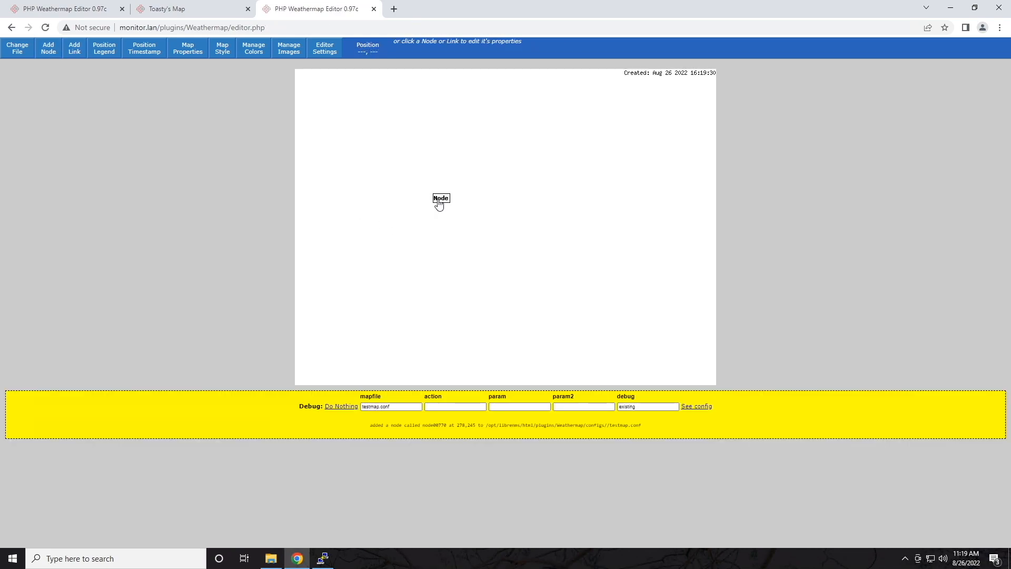
click(440, 199)
click(215, 187)
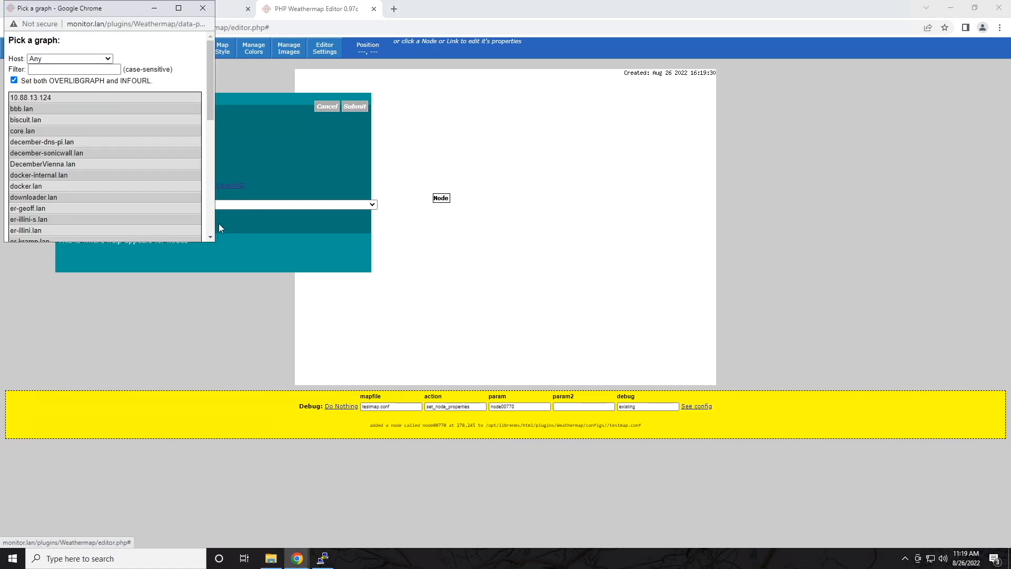
click(40, 126)
click(352, 107)
Step: Add a second node at the lower right and assign it docker.lan
click(48, 49)
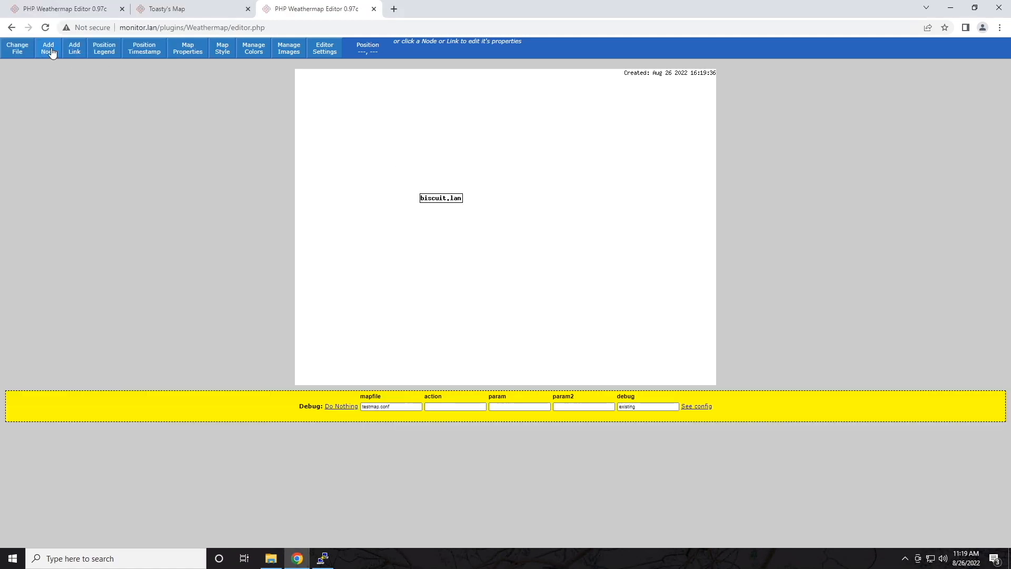
click(611, 291)
click(611, 291)
click(214, 185)
click(40, 140)
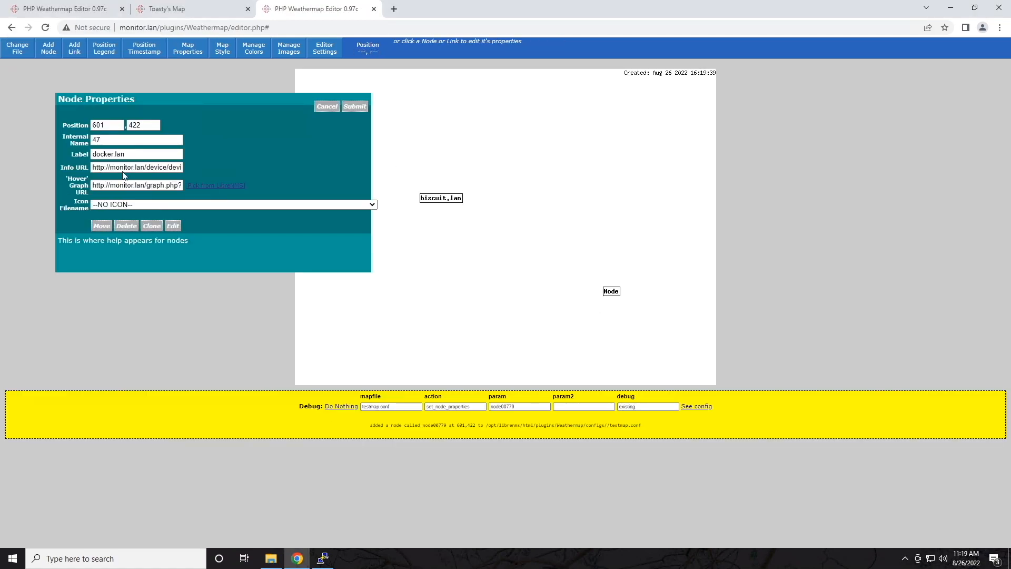
click(354, 106)
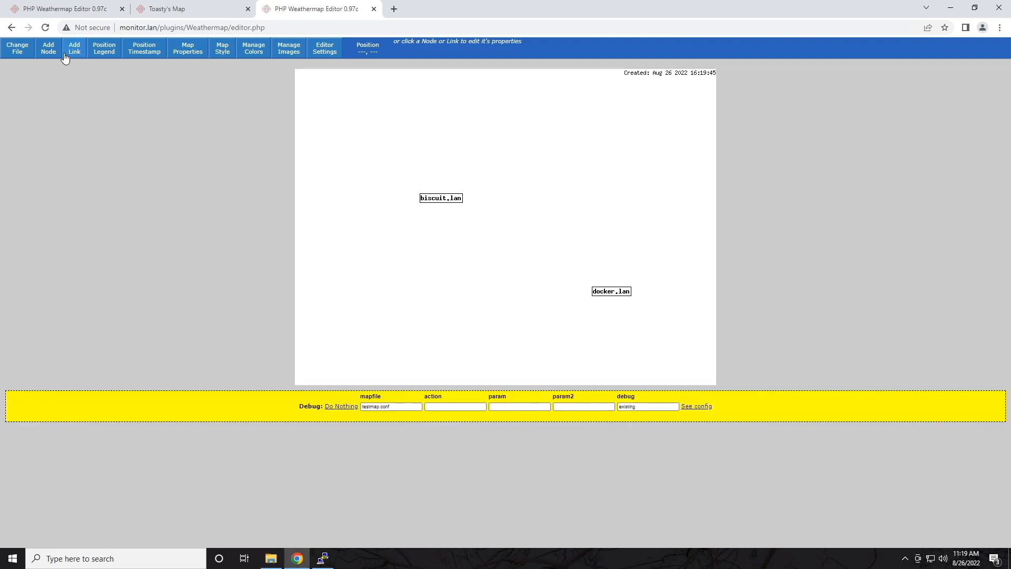
Step: Link biscuit.lan to docker.lan and set a biscuit.lan Ethernet interface as its data source
click(75, 50)
click(441, 198)
click(605, 292)
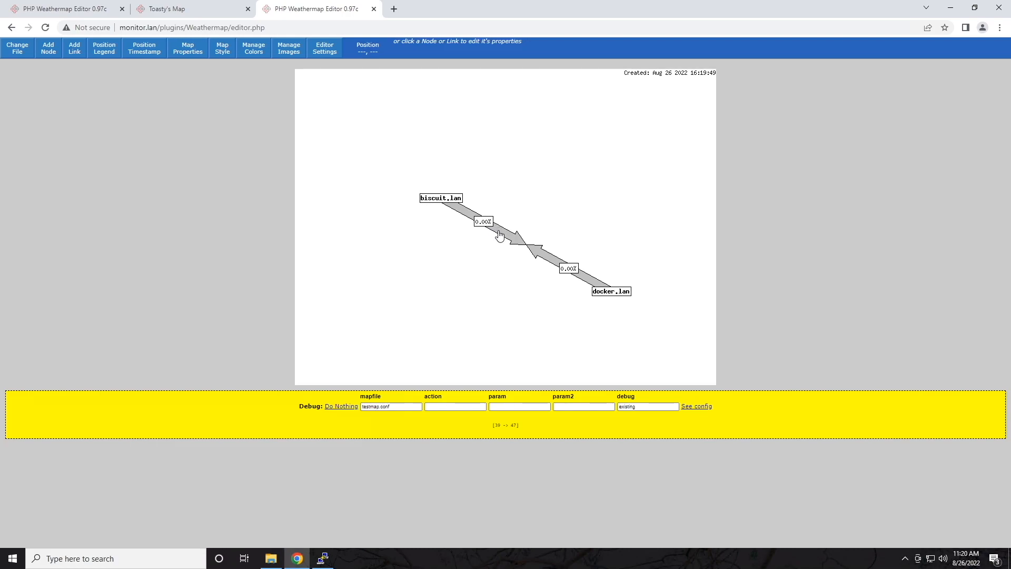
click(499, 237)
click(308, 148)
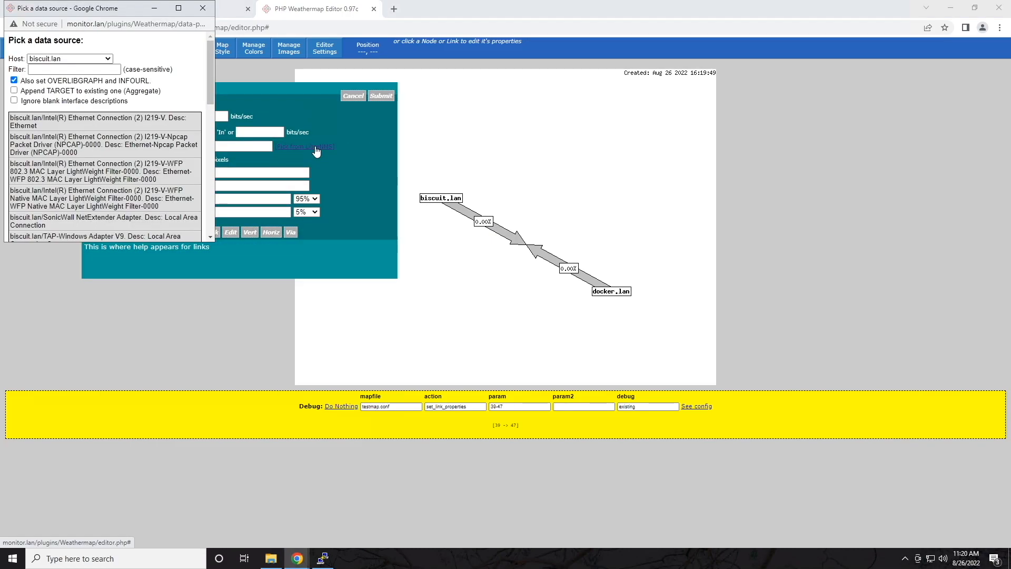
click(73, 153)
click(382, 96)
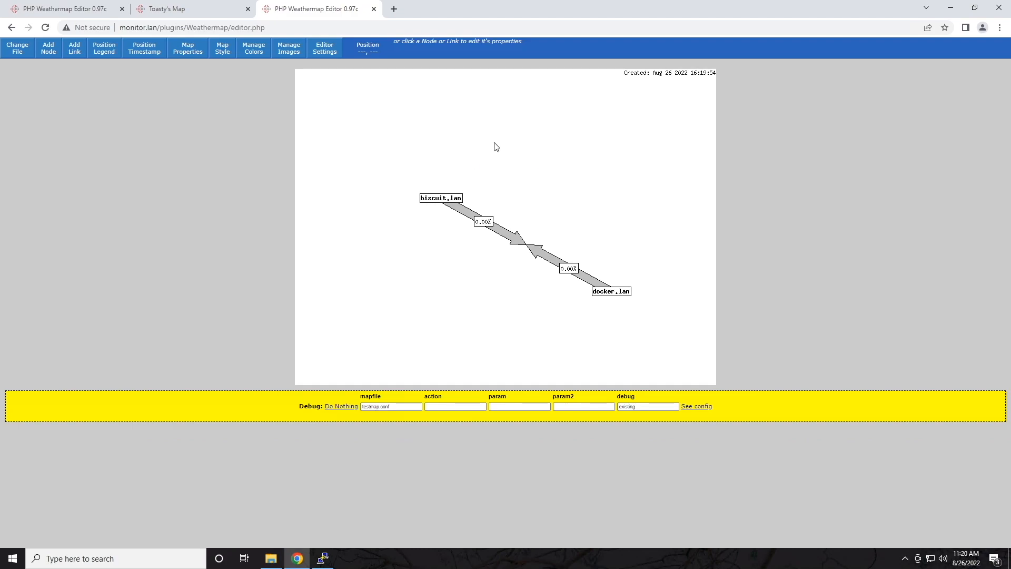
Step: In a new tab, open testmap.conf from the Weathermap map list, then return to the editor
click(394, 9)
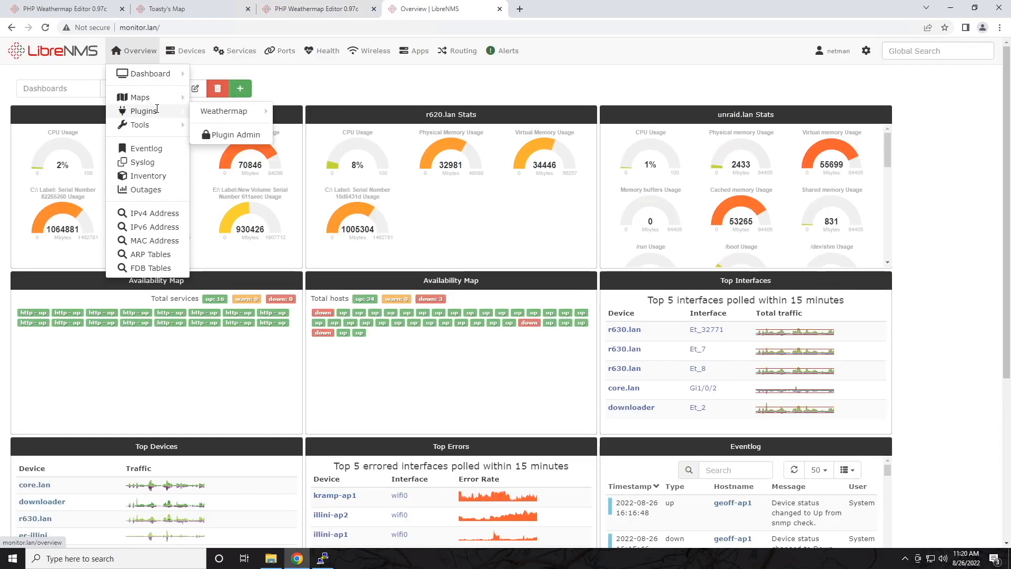
mouse_move(253, 115)
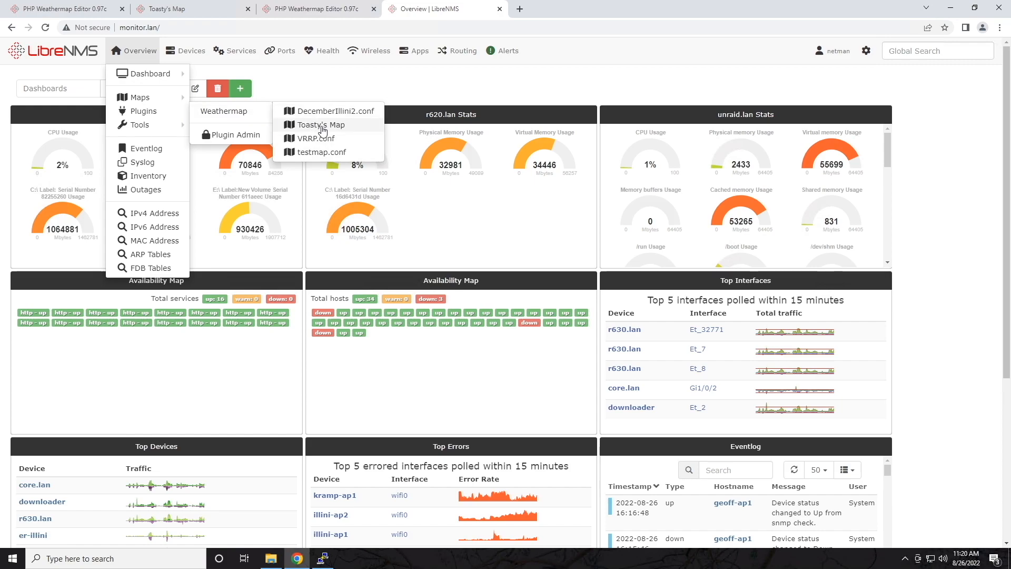
click(319, 153)
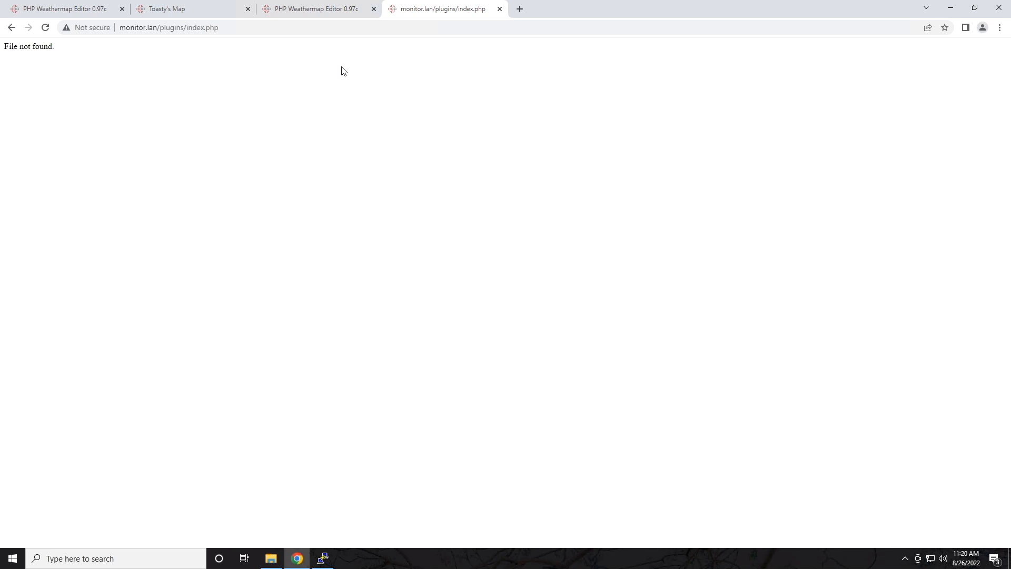
click(331, 13)
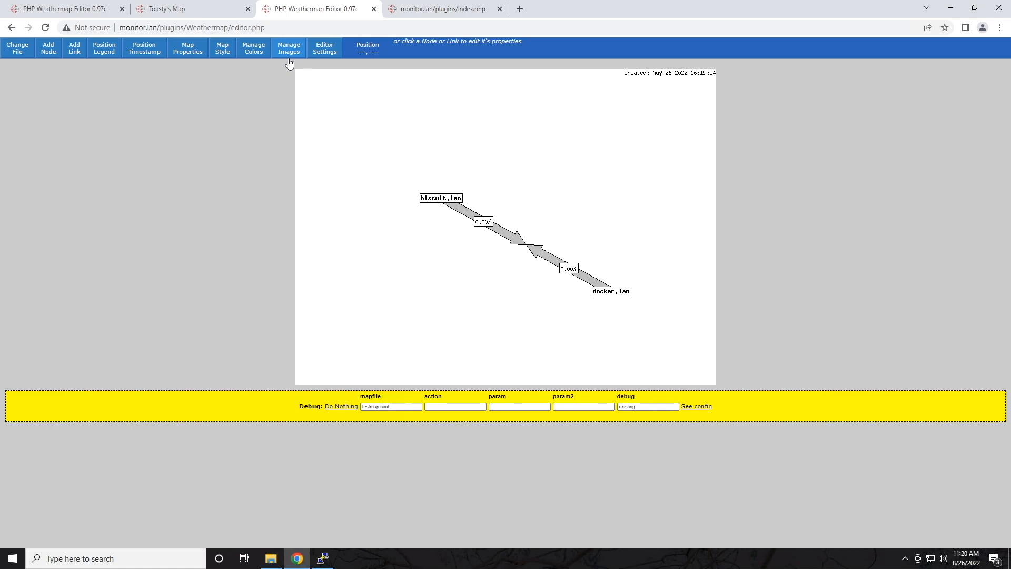
Step: Set Map Properties output image to testmap.jpg and output HTML to testmap.html, and submit
click(190, 50)
click(144, 221)
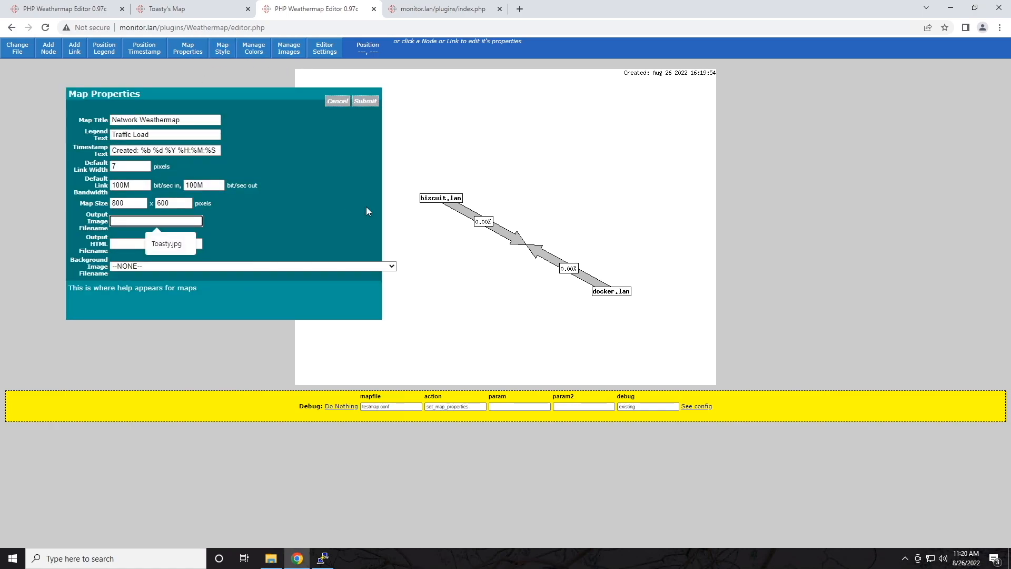
text(testmap.jpg)
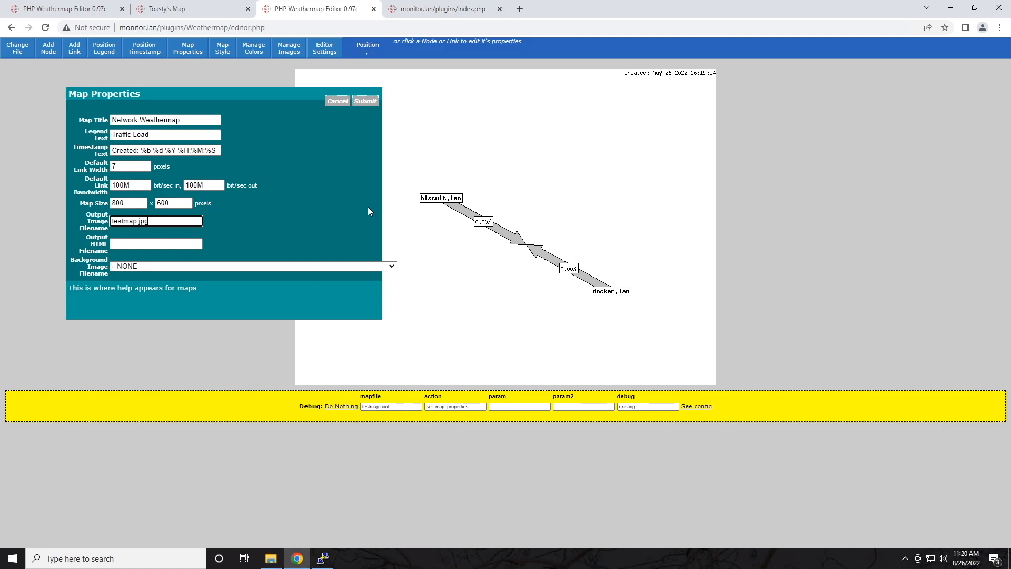
click(371, 101)
key(ctrl+Tab)
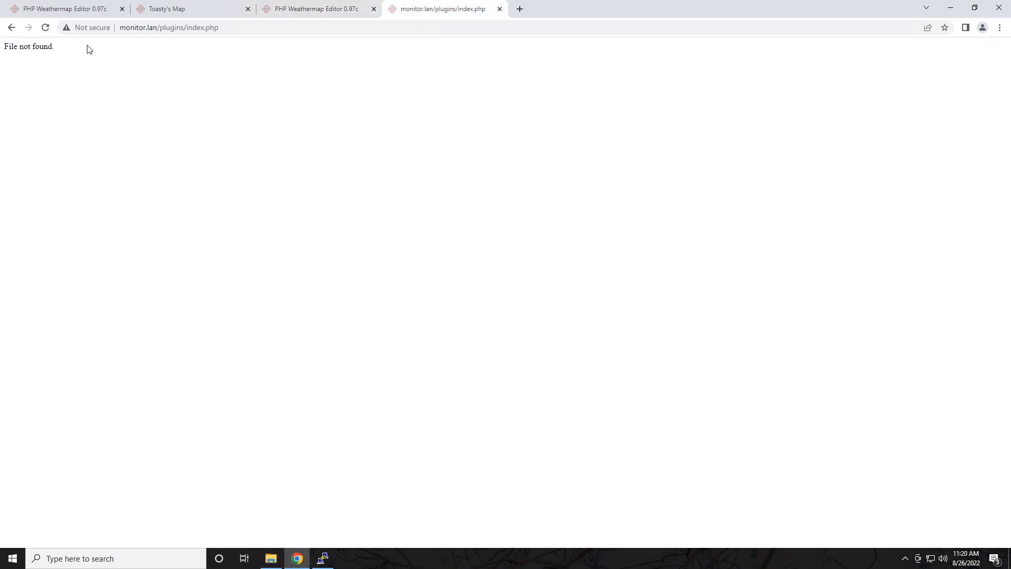
click(46, 29)
key(ctrl+shift+Tab)
click(150, 244)
text(testmap.)
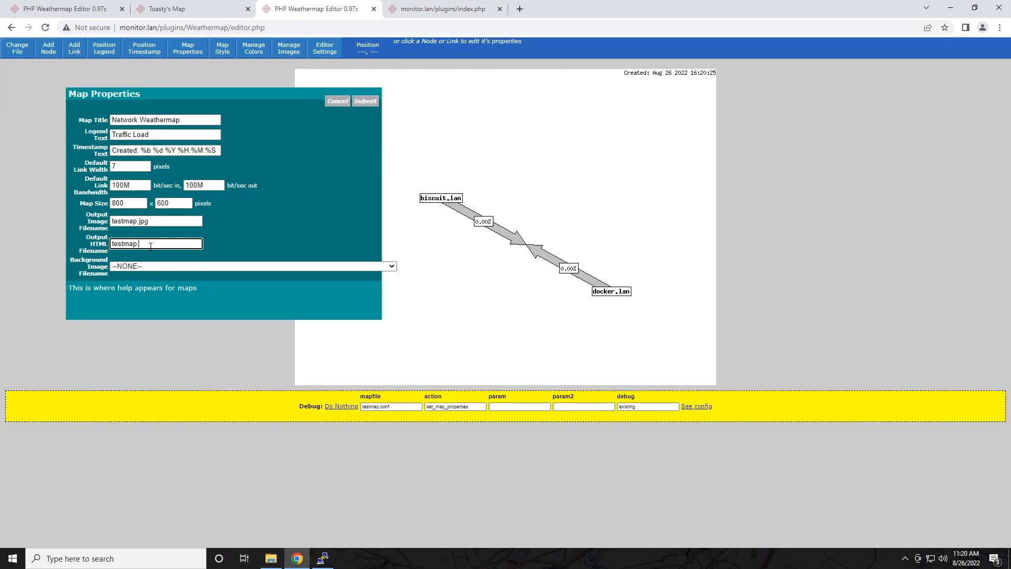
text(html)
click(371, 102)
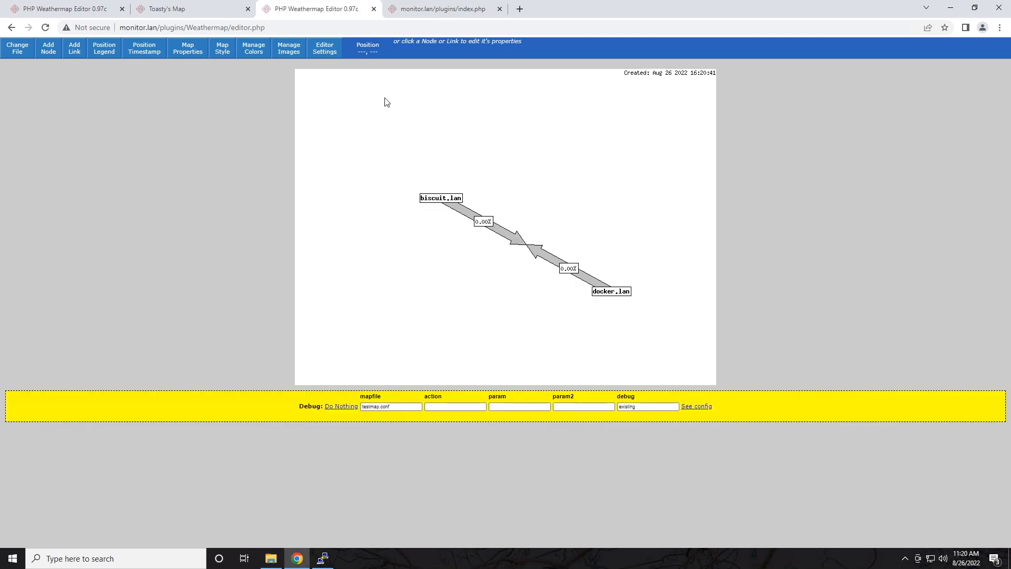
Step: Reload the testmap page and compare it against the map editor
click(447, 9)
click(45, 27)
click(329, 14)
click(432, 8)
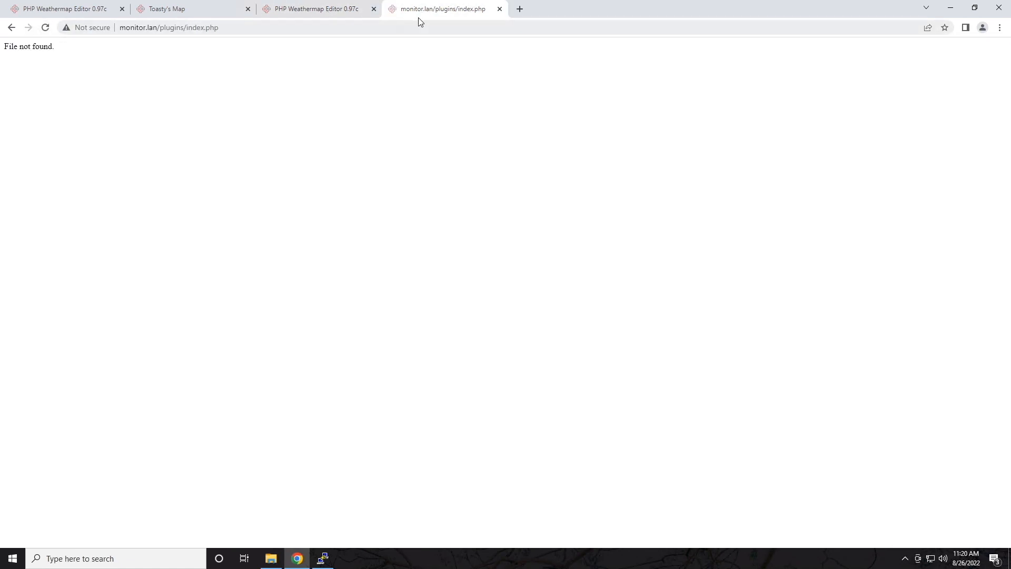
click(346, 8)
click(423, 3)
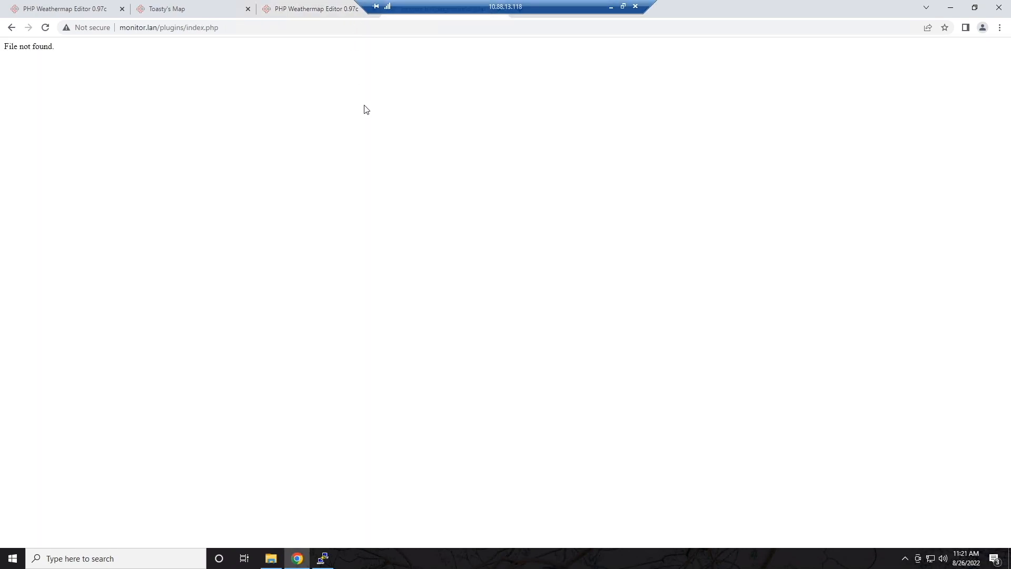
Step: Run ls repeatedly in the Weathermap plugin folder, highlighting the listed output files to compare
click(323, 557)
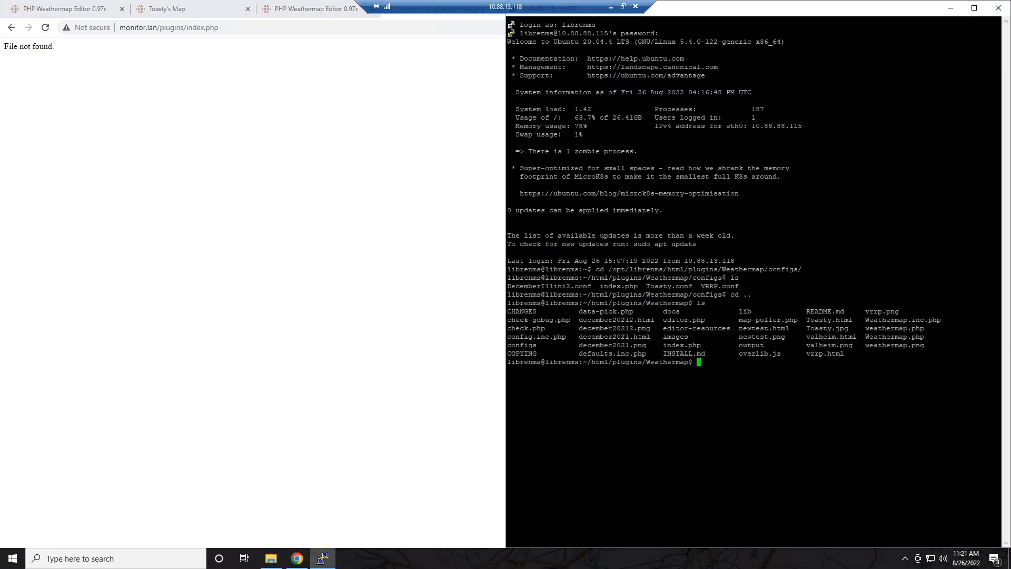
text(ls)
key(Return)
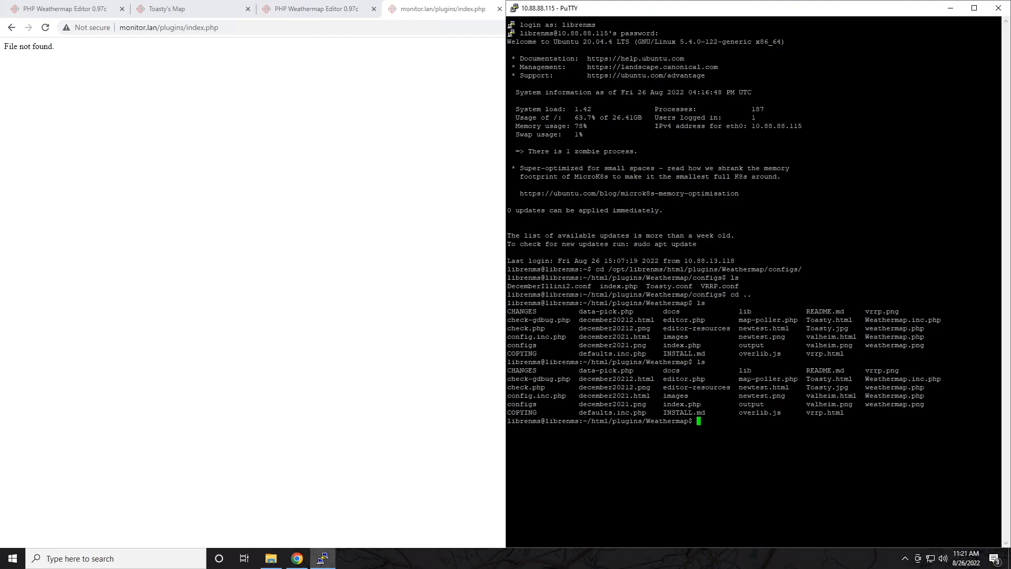
drag(807, 379, 835, 404)
click(836, 404)
drag(570, 379, 990, 414)
click(989, 413)
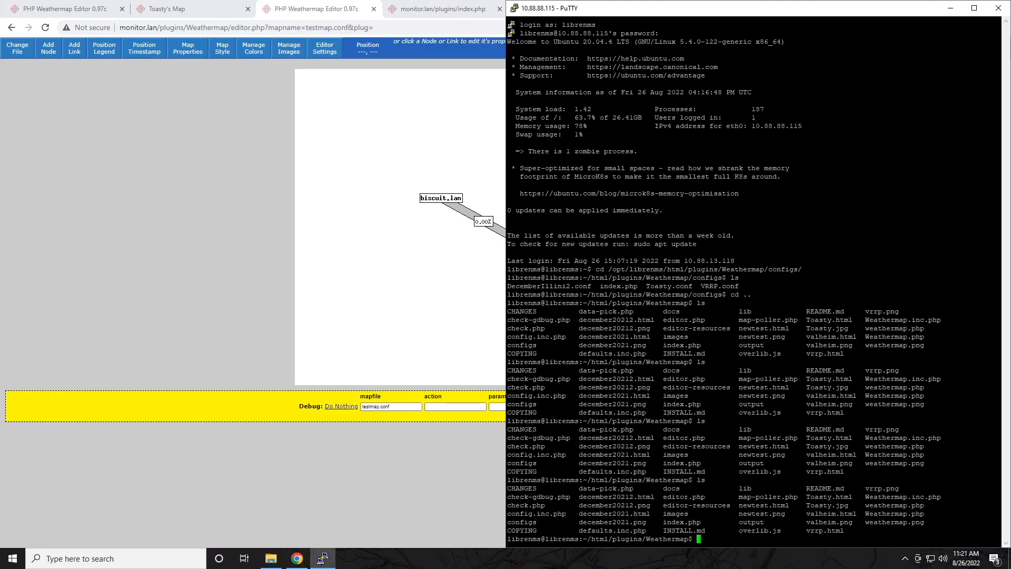
text(ls)
key(Return)
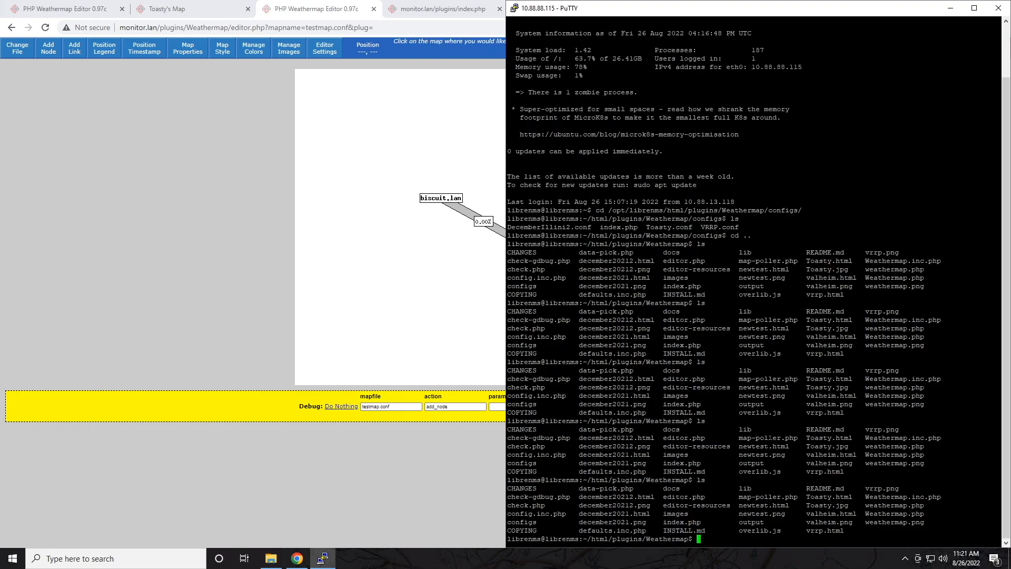
text(ls)
key(Return)
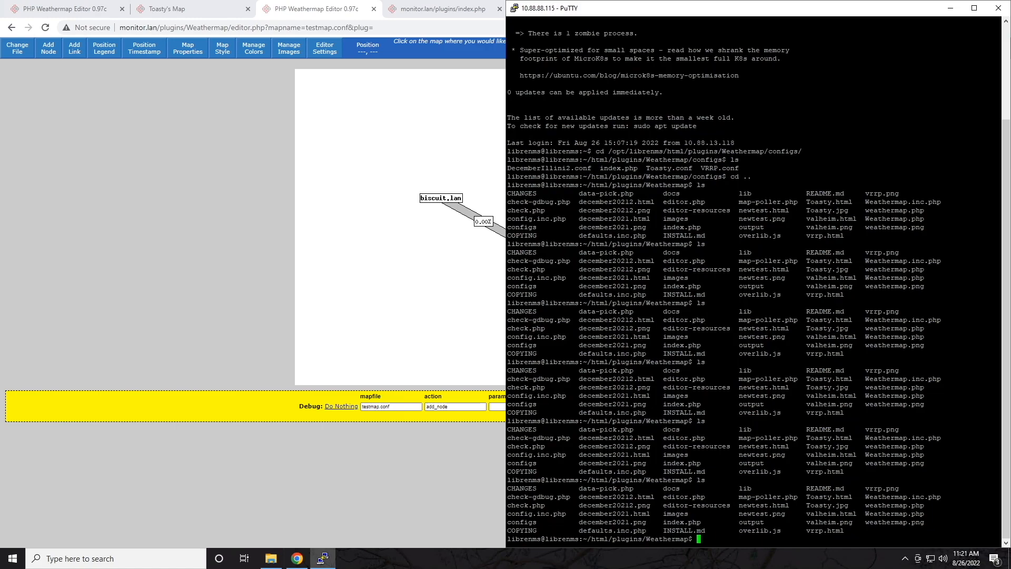
click(396, 16)
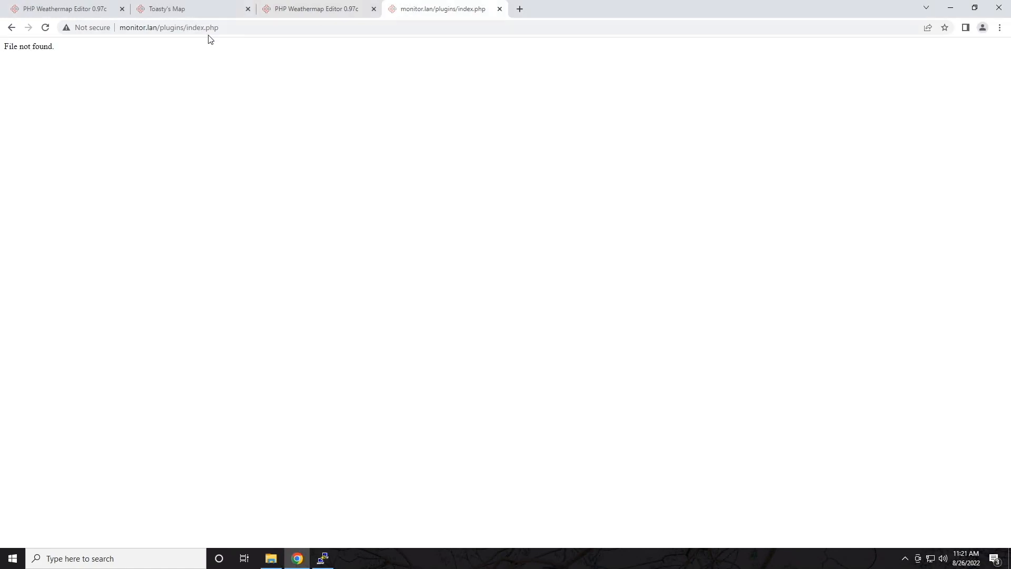
Step: Place a new node on testmap and assign it officeswitch.lan
click(335, 15)
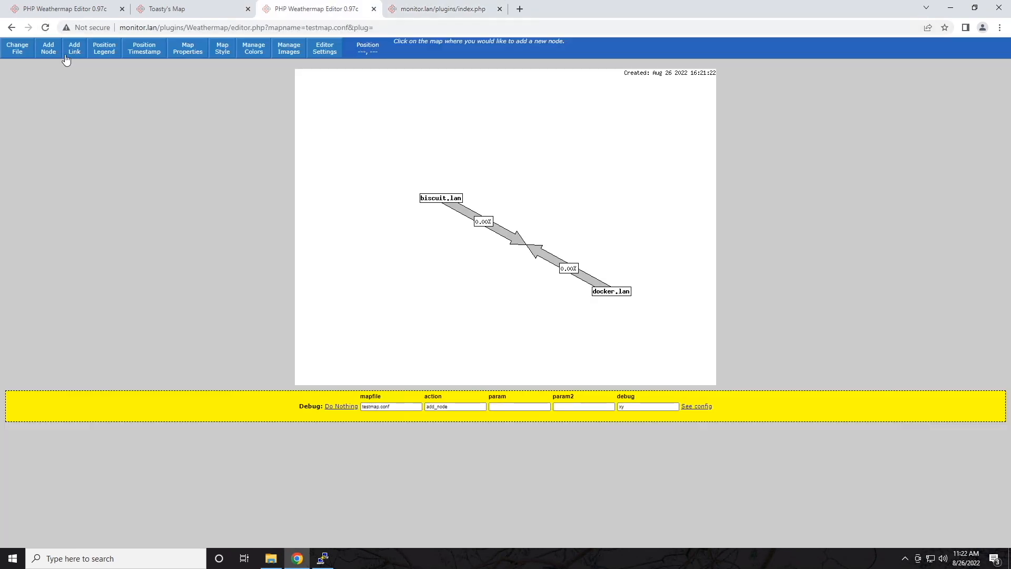
click(381, 262)
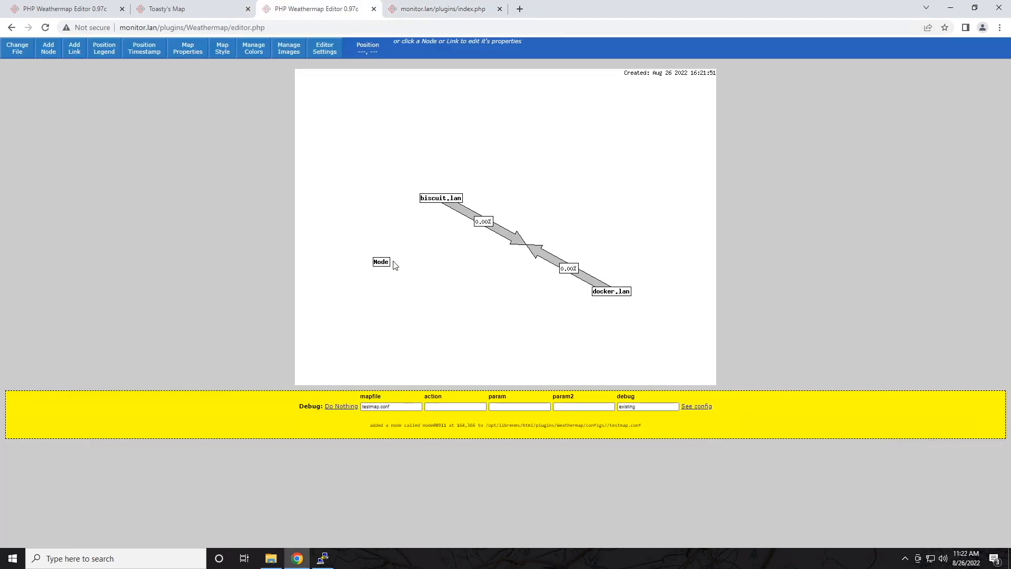
click(374, 263)
scroll(49, 219, down, 3)
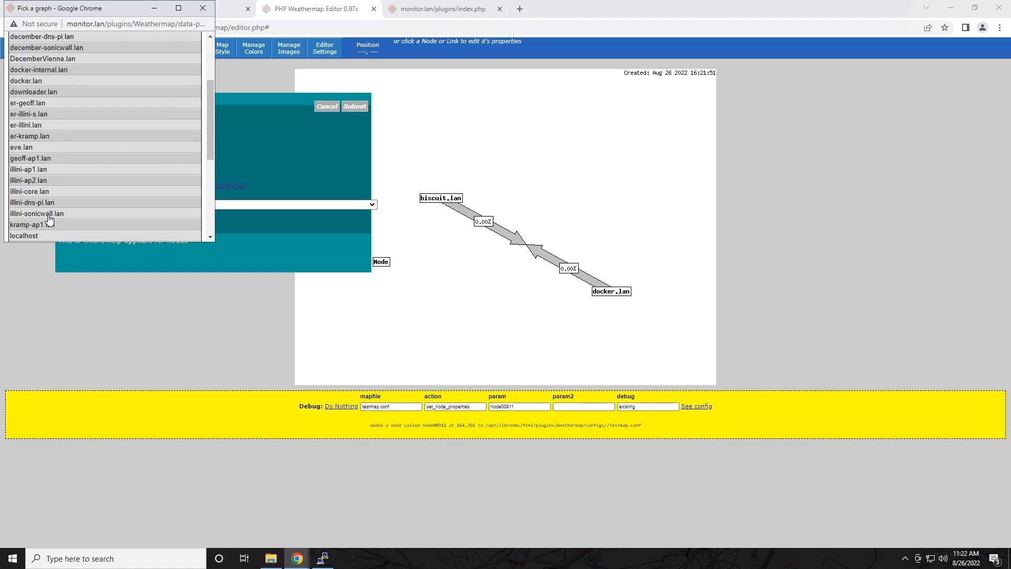
click(47, 217)
click(355, 107)
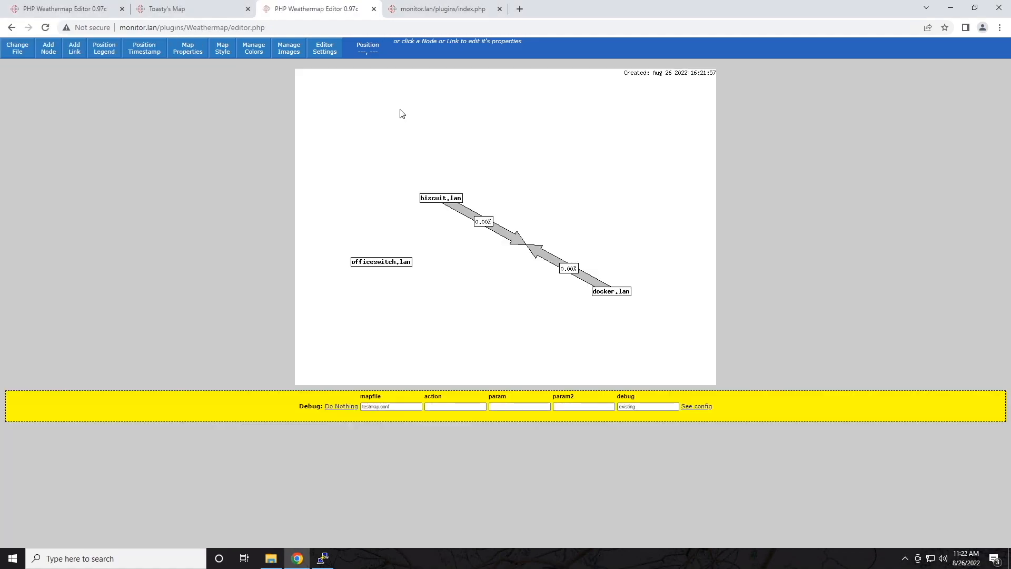
Step: List the Weathermap folder's files again in PuTTY
click(322, 558)
text(ls)
key(Return)
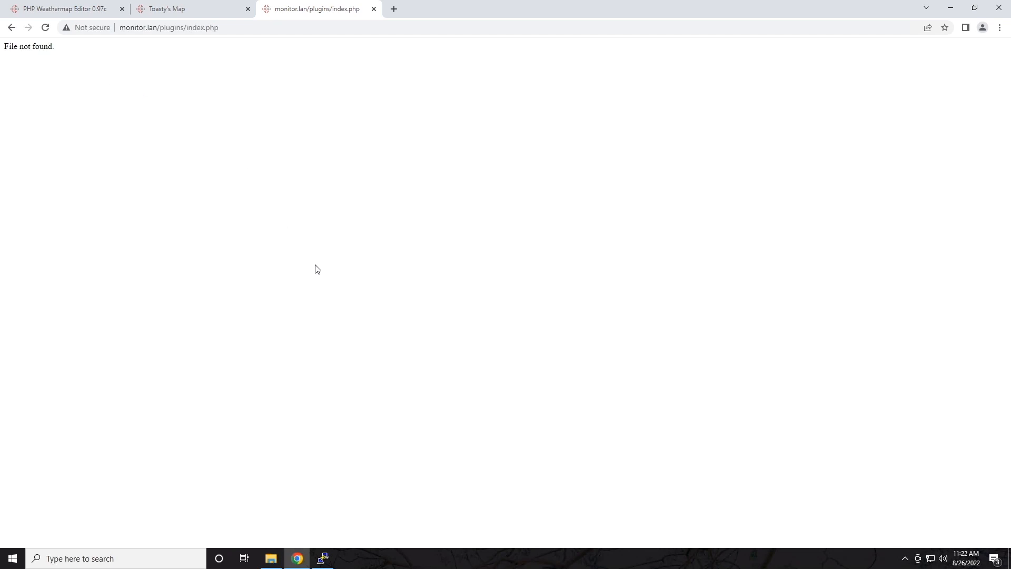
Step: Highlight the File not found message, re-list the folder in PuTTY, then return to the browser
drag(67, 51, 6, 47)
click(323, 557)
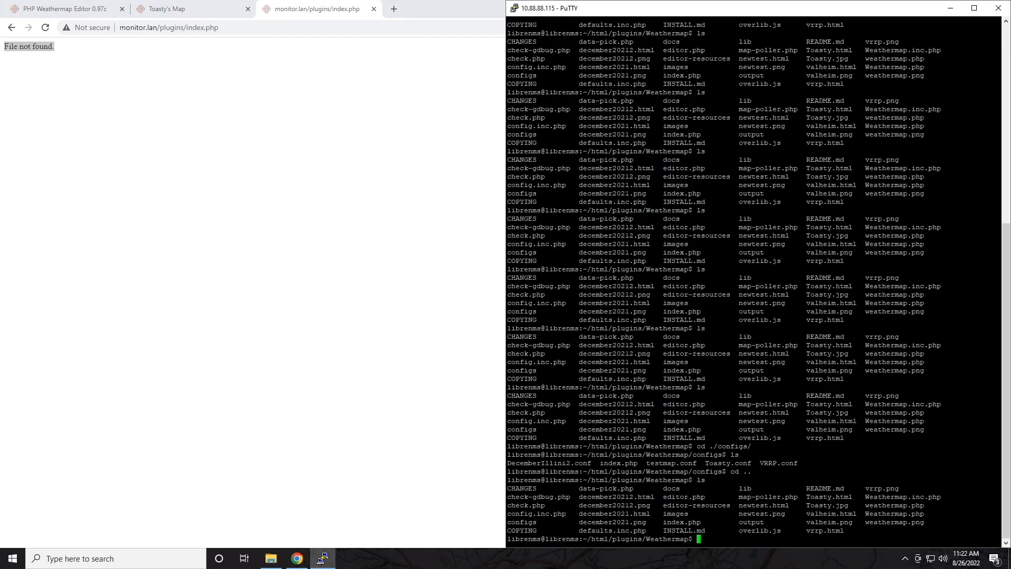
text(ls)
key(Return)
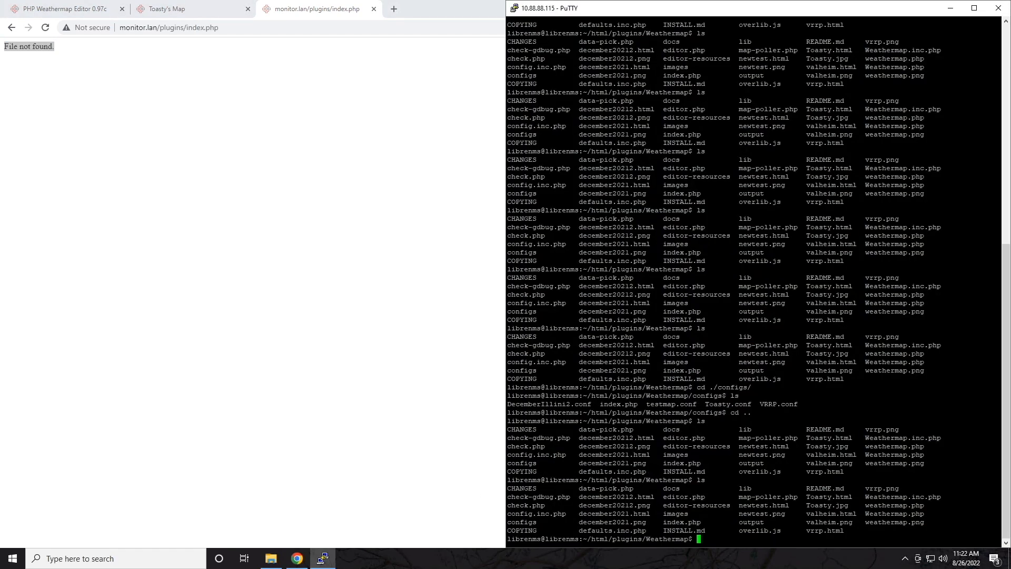
key(alt+Tab)
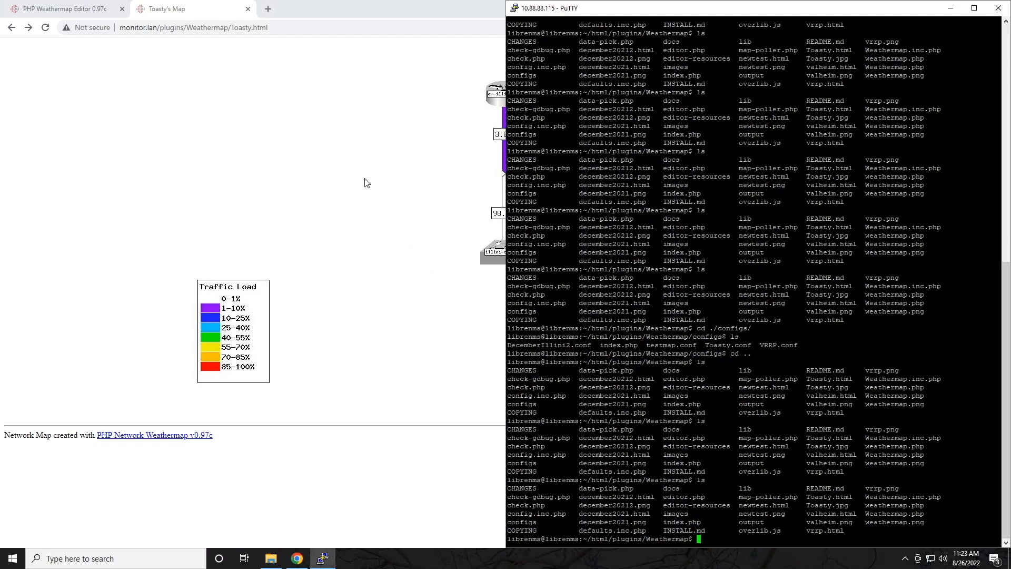
click(364, 179)
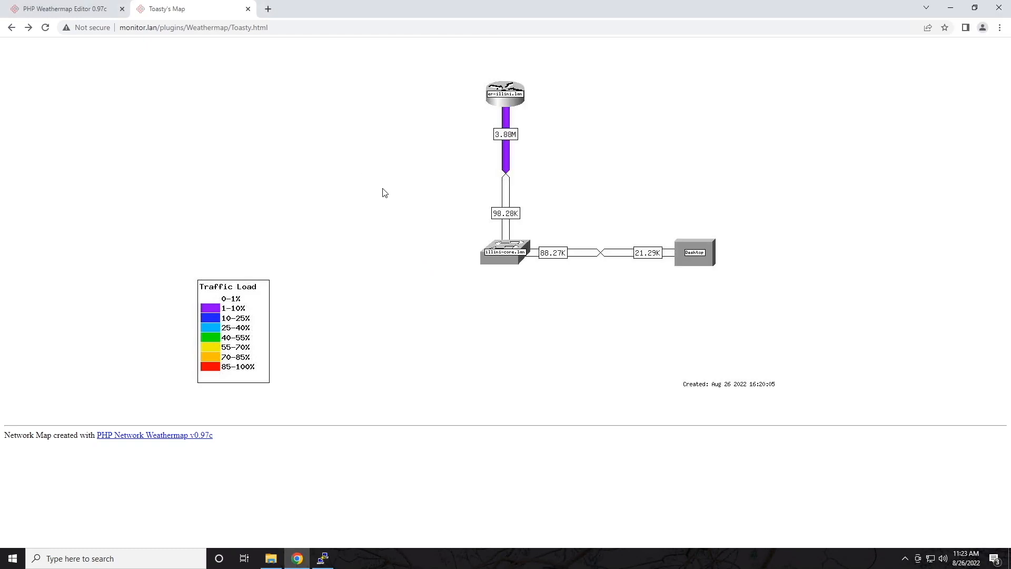
Step: Open the er-illini.lan to illini-core.lan link in the Toasty editor and inspect its data source
click(80, 10)
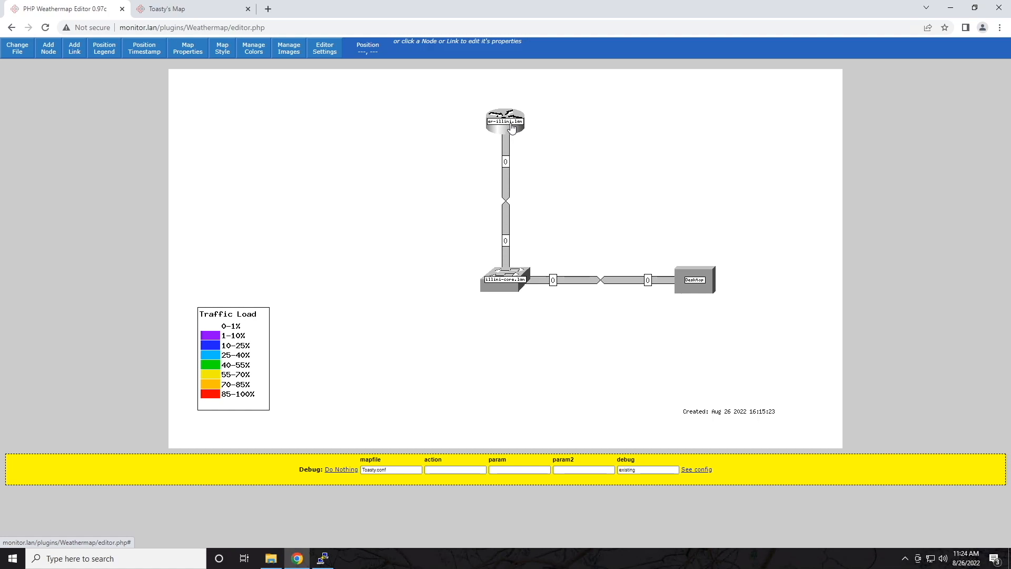
click(507, 190)
click(250, 146)
drag(249, 146, 153, 145)
drag(241, 148, 288, 149)
click(202, 146)
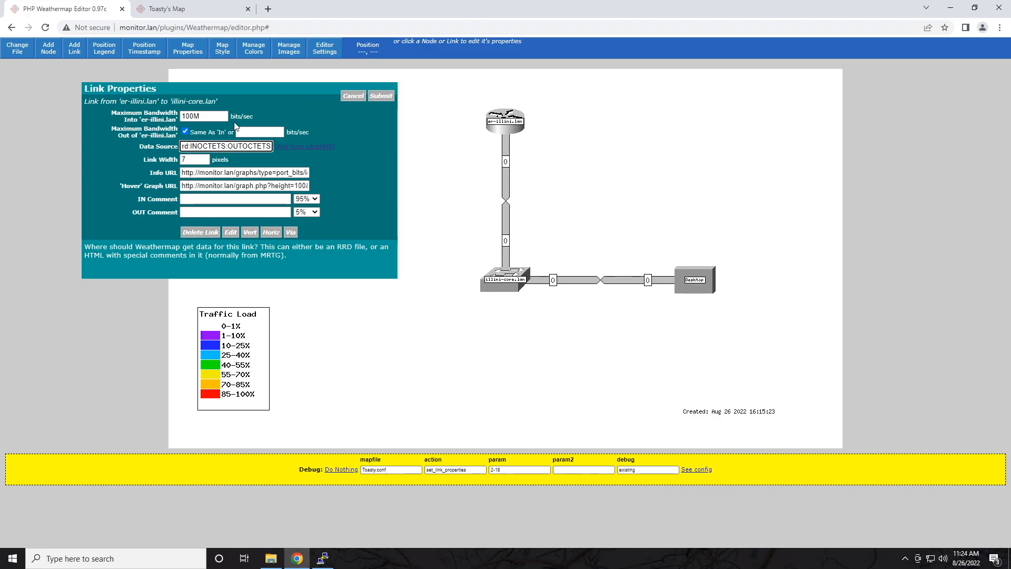
Step: Swap INOCTETS and OUTOCTETS in the link's data source, then cancel to discard the change
key(BackSpace)
key(BackSpace)
text(OUT)
key(Right)
key(Right)
key(Right)
key(Right)
key(Right)
key(Right)
key(Right)
key(Right)
key(BackSpace)
key(BackSpace)
key(BackSpace)
text(IN)
click(356, 97)
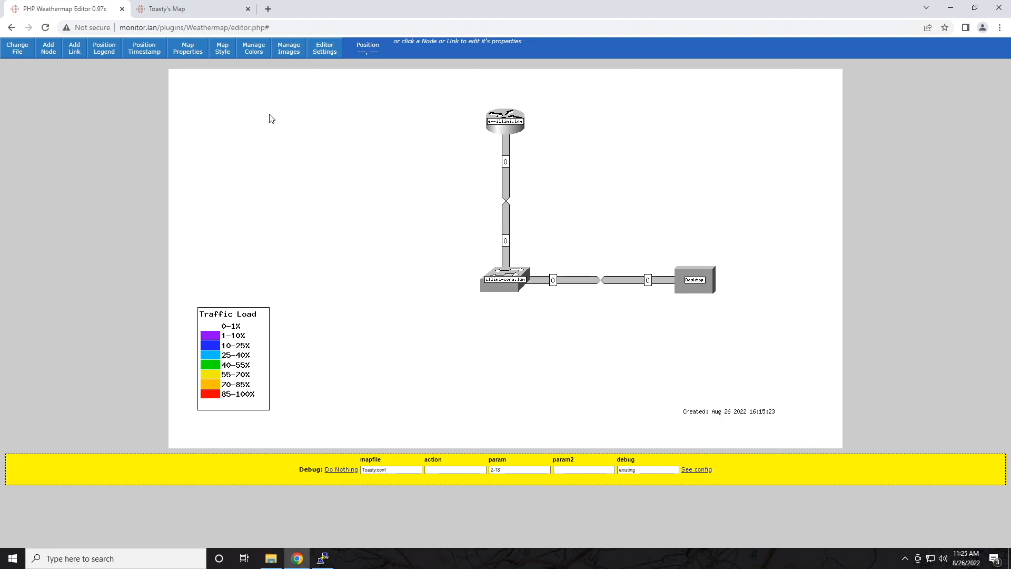
Step: Add a new node to the Toasty map with er-illini-s.lan device details and save it
click(48, 48)
click(247, 165)
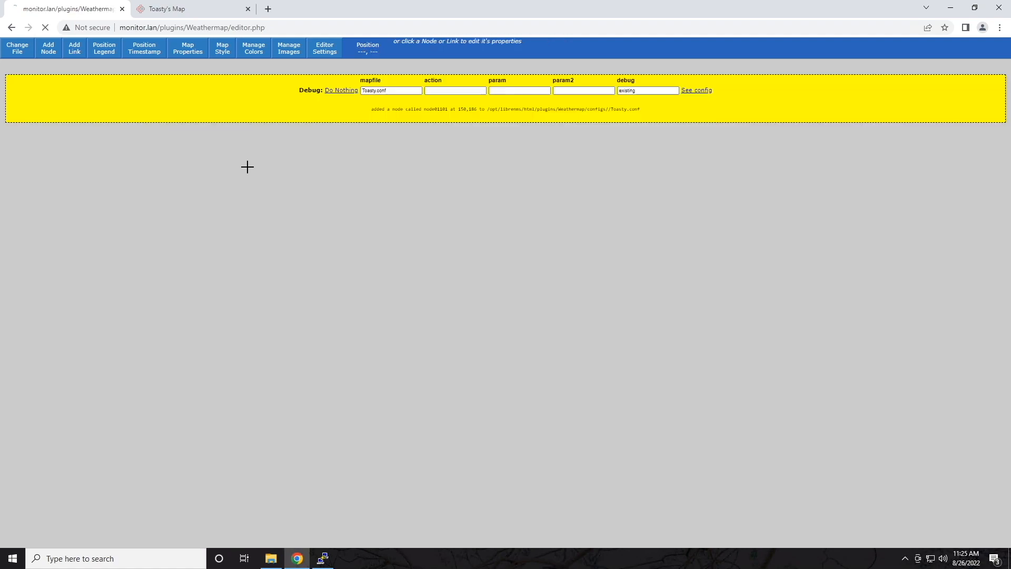
click(247, 167)
click(216, 185)
click(30, 217)
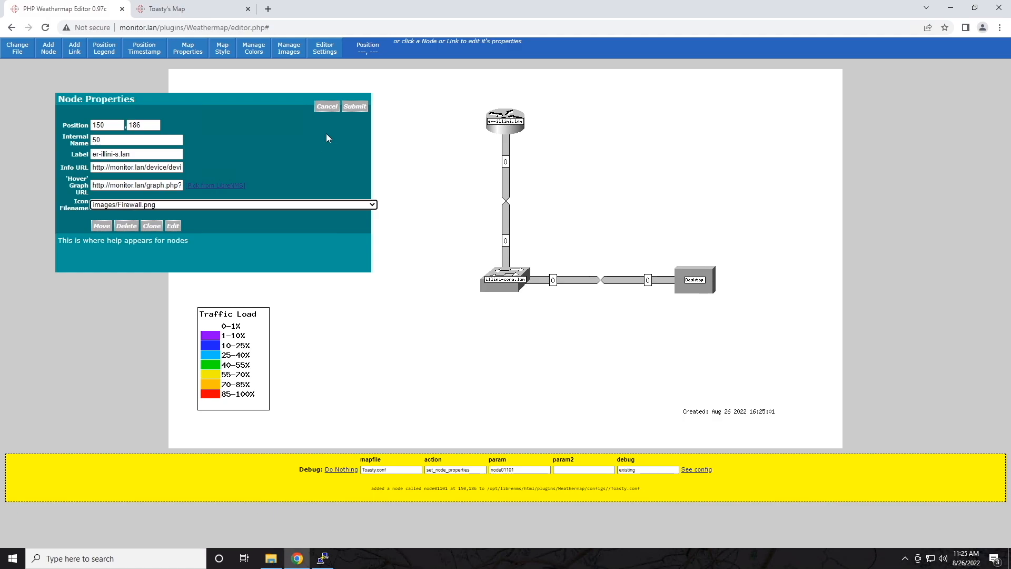
click(355, 107)
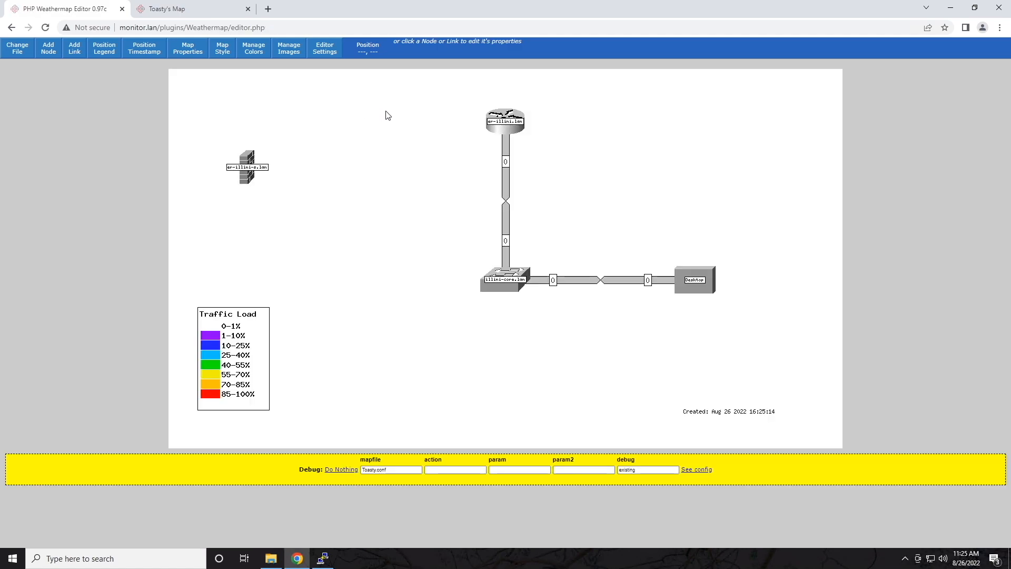
Step: Link er-illini-s.lan to illini-core.lan and set the vtun13 interface from LibreNMS as its data source
click(73, 54)
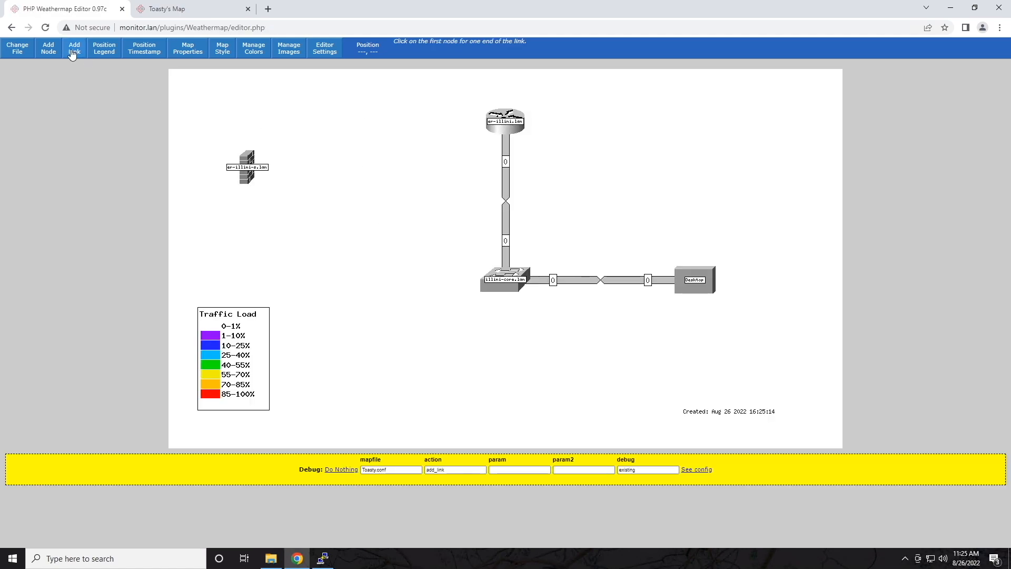
click(251, 168)
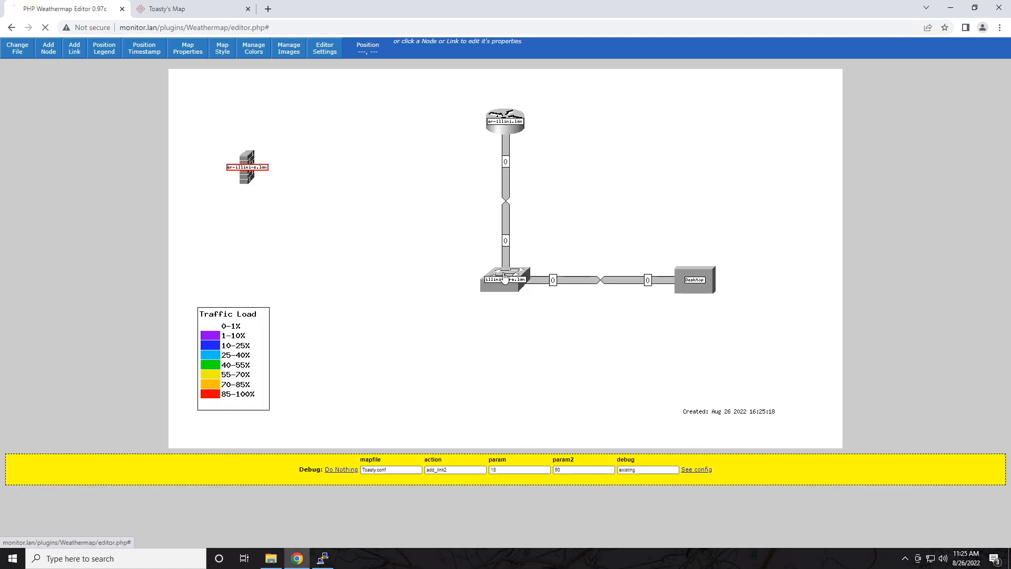
click(290, 192)
click(306, 146)
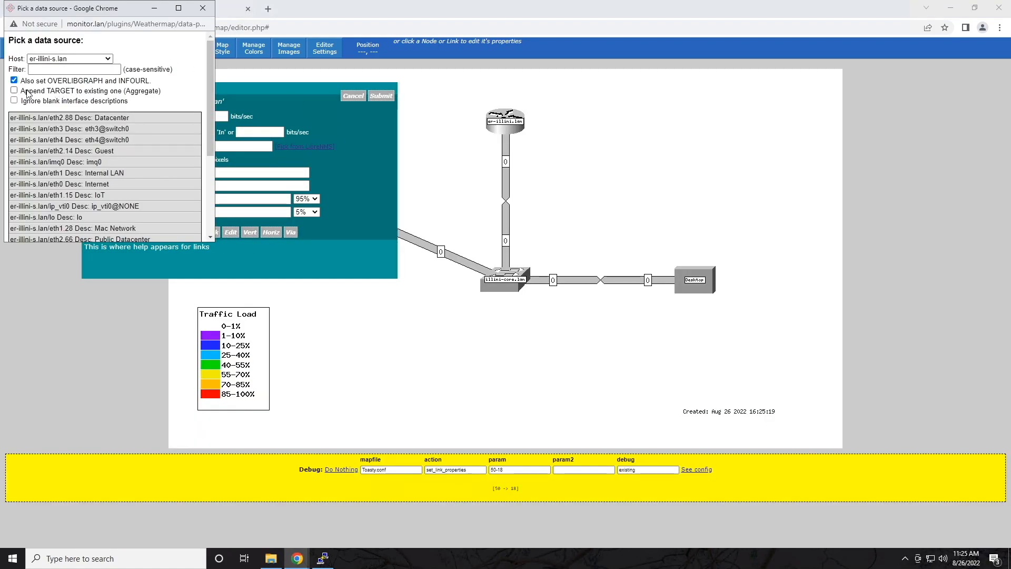
drag(21, 94, 162, 92)
click(32, 104)
click(14, 100)
scroll(90, 142, down, 2)
scroll(91, 150, down, 1)
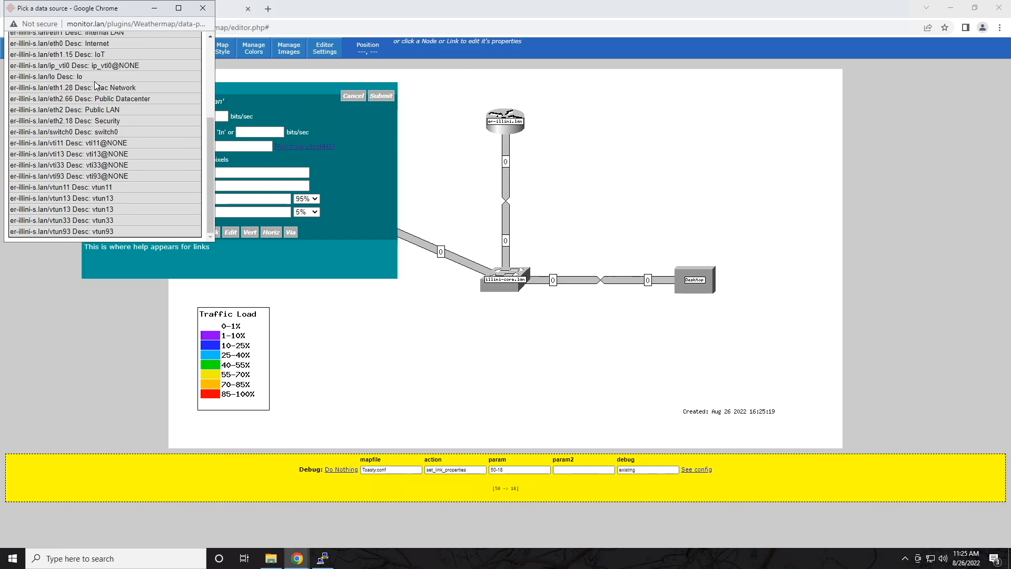
click(84, 202)
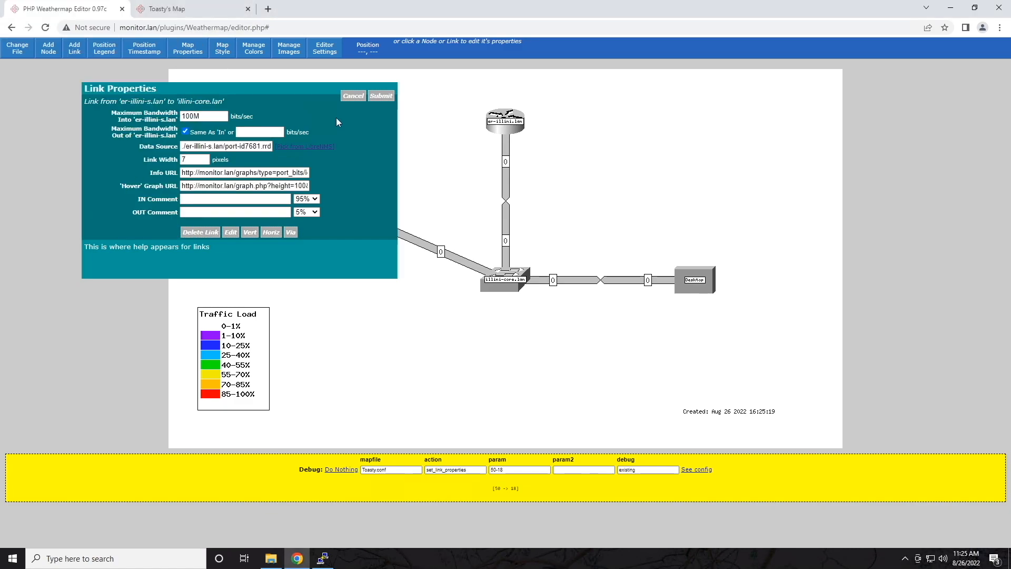
Step: Reopen the LibreNMS data source picker and choose an interface from the list
click(311, 147)
scroll(152, 144, down, 5)
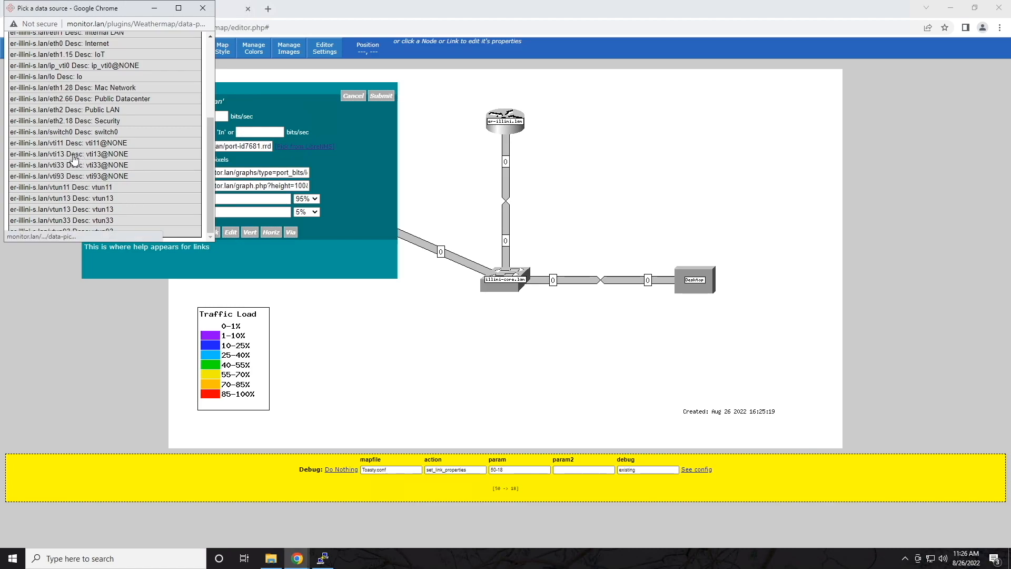
scroll(74, 158, up, 5)
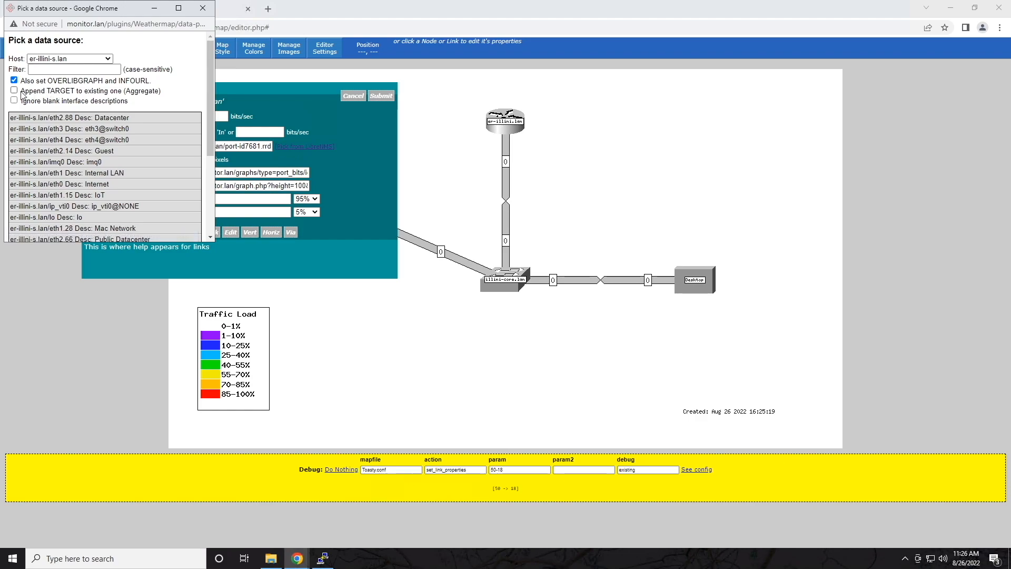
scroll(73, 158, down, 3)
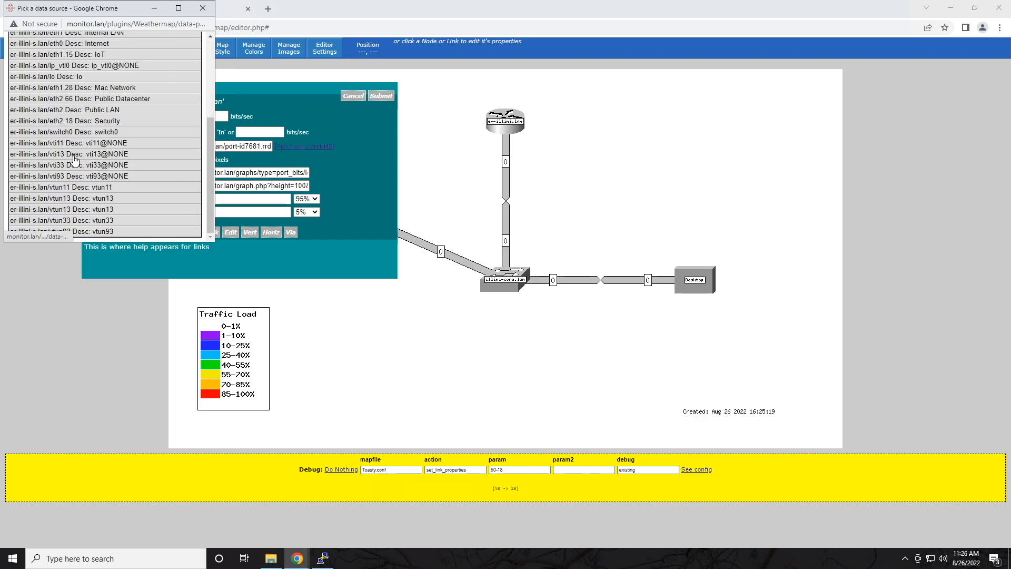
click(73, 157)
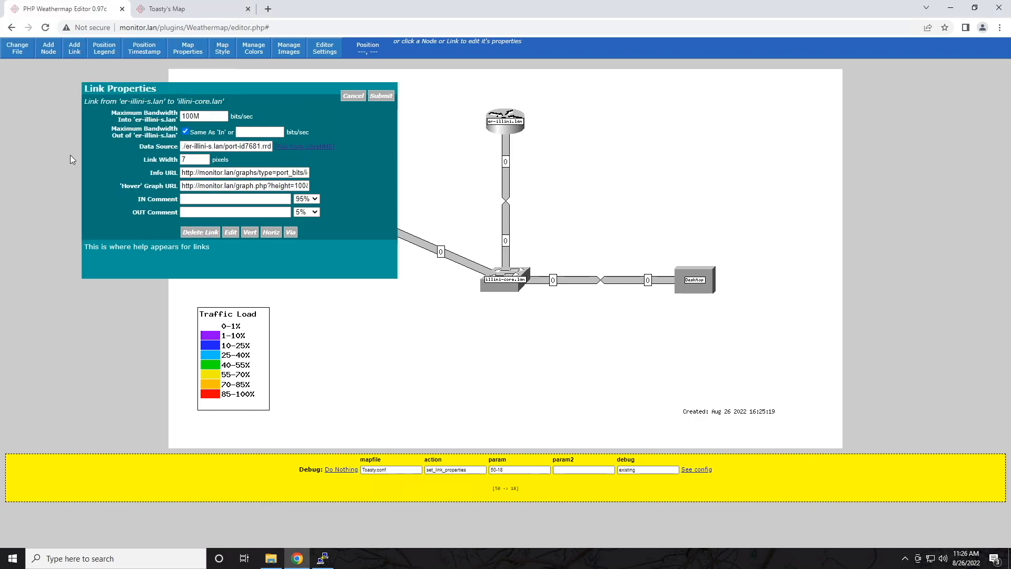
Step: Select the link's info URL, then append an aggregated LibreNMS target and close the picker
click(207, 172)
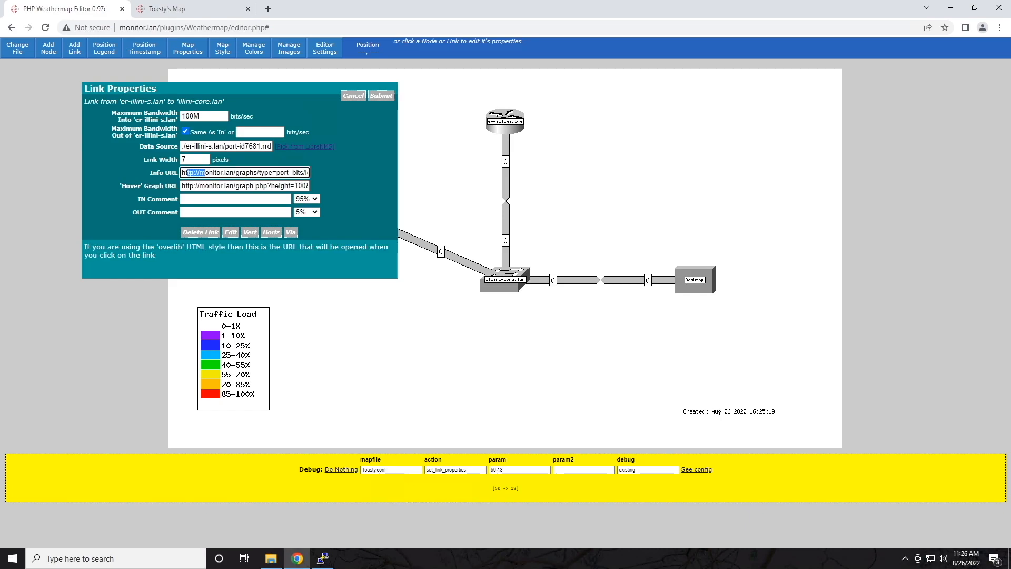
drag(206, 172, 317, 175)
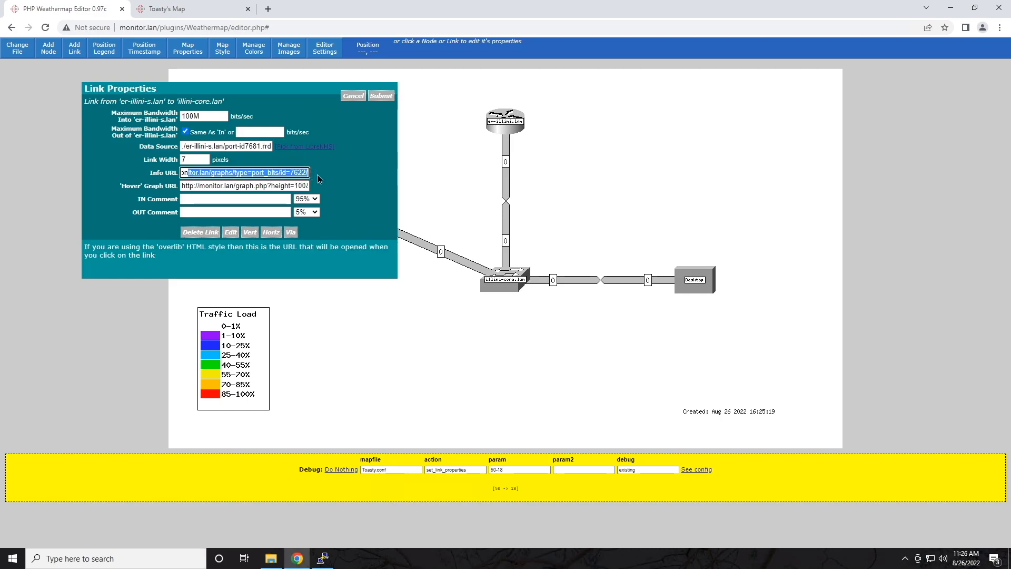
click(223, 185)
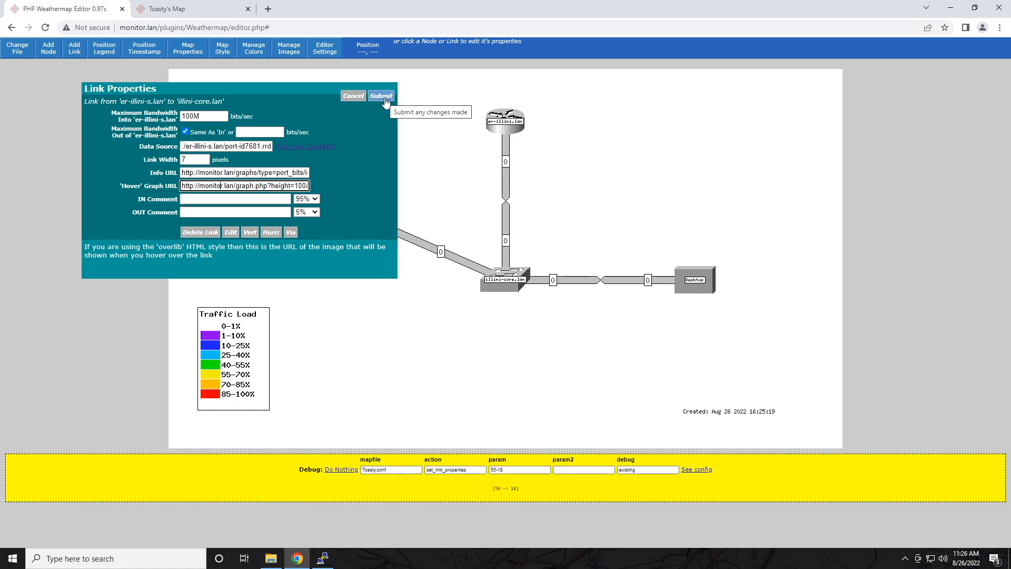
click(317, 147)
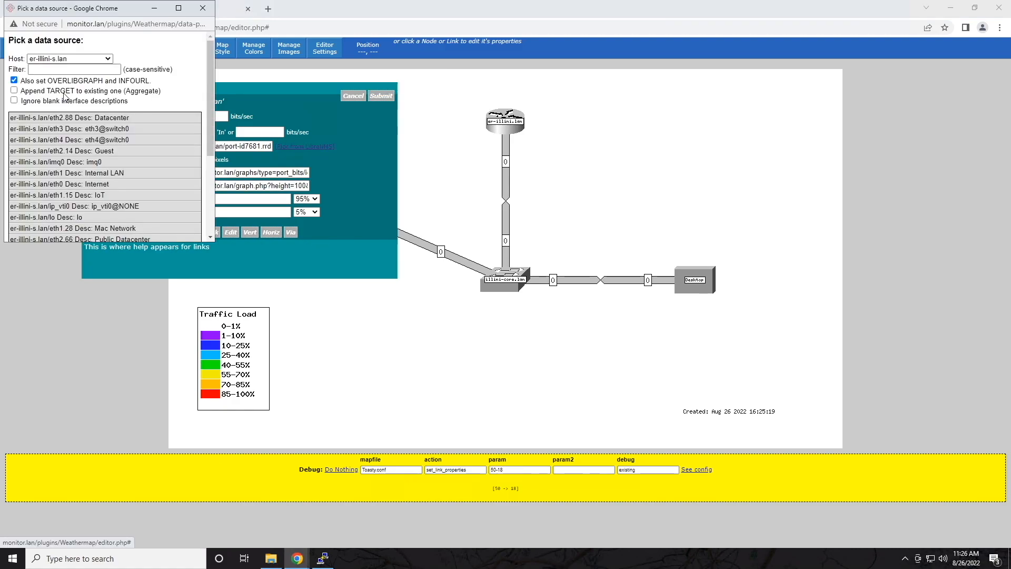
click(14, 91)
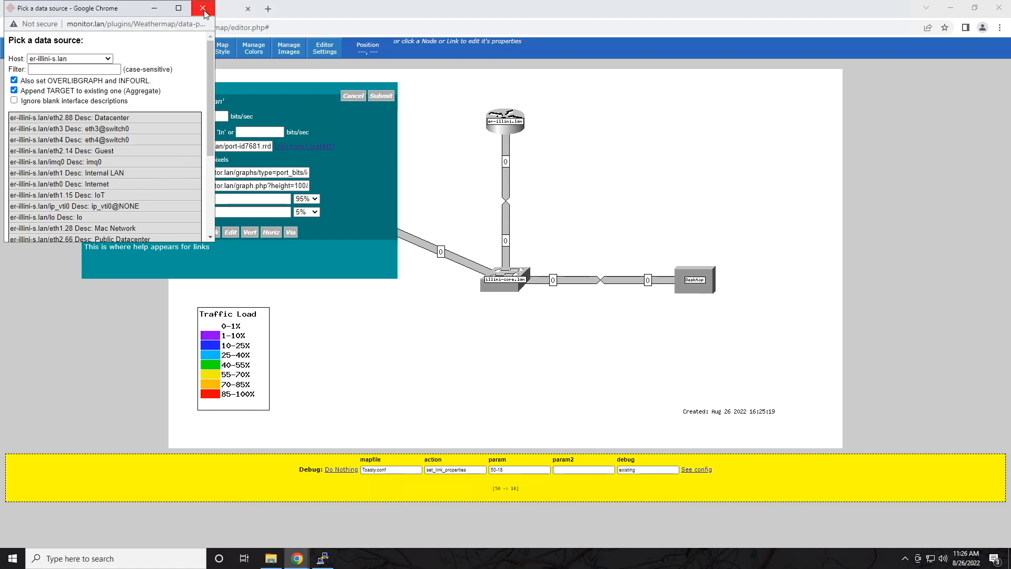
click(203, 8)
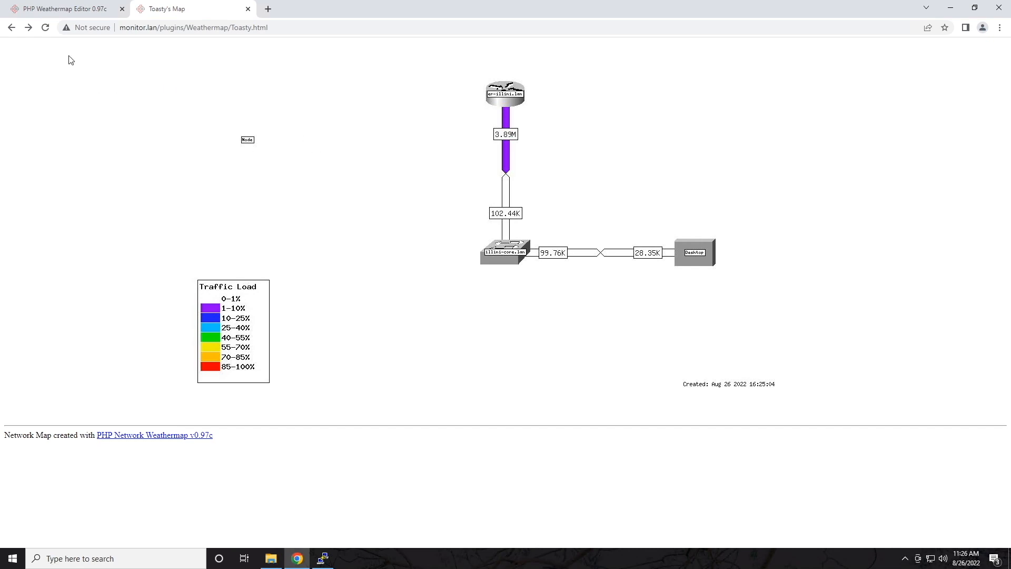
Step: Reload Toasty's Map and load monitor.lan in a new browser tab
drag(206, 112, 220, 127)
click(45, 29)
click(268, 9)
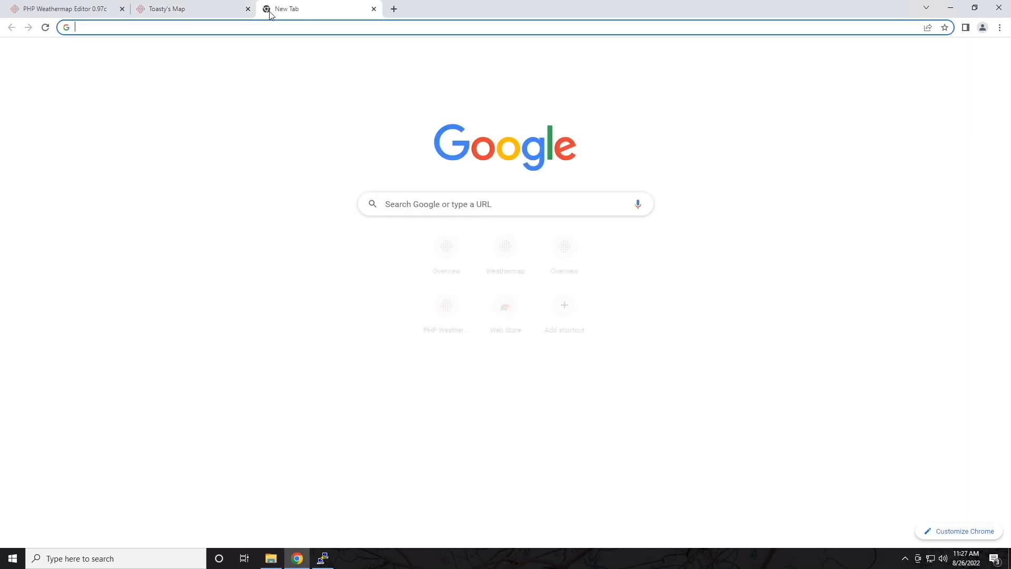
text(monitor.lan/)
key(Return)
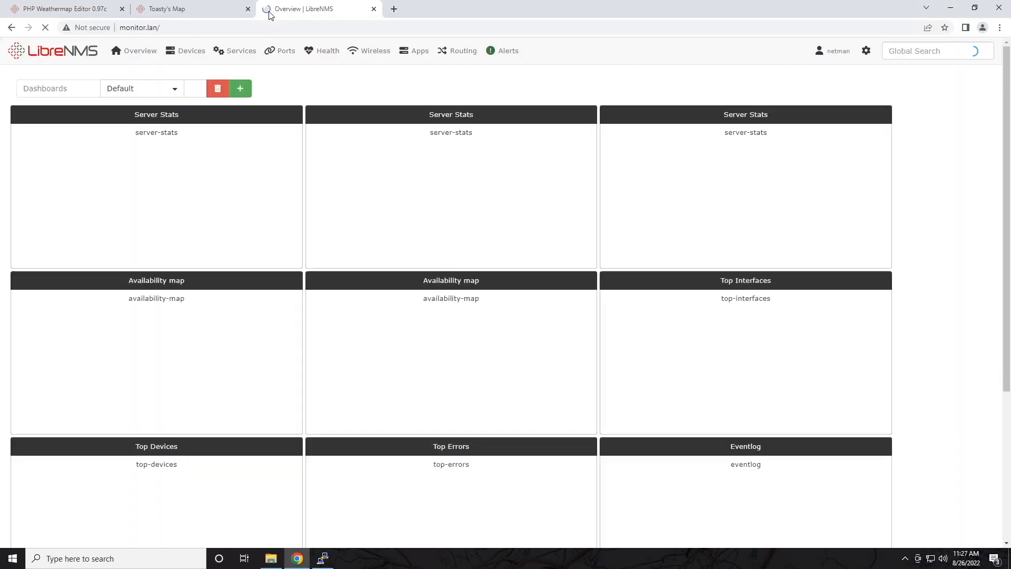
Step: Open testmap.conf via Overview > Plugins > Weathermap
mouse_move(134, 50)
mouse_move(161, 117)
mouse_move(210, 112)
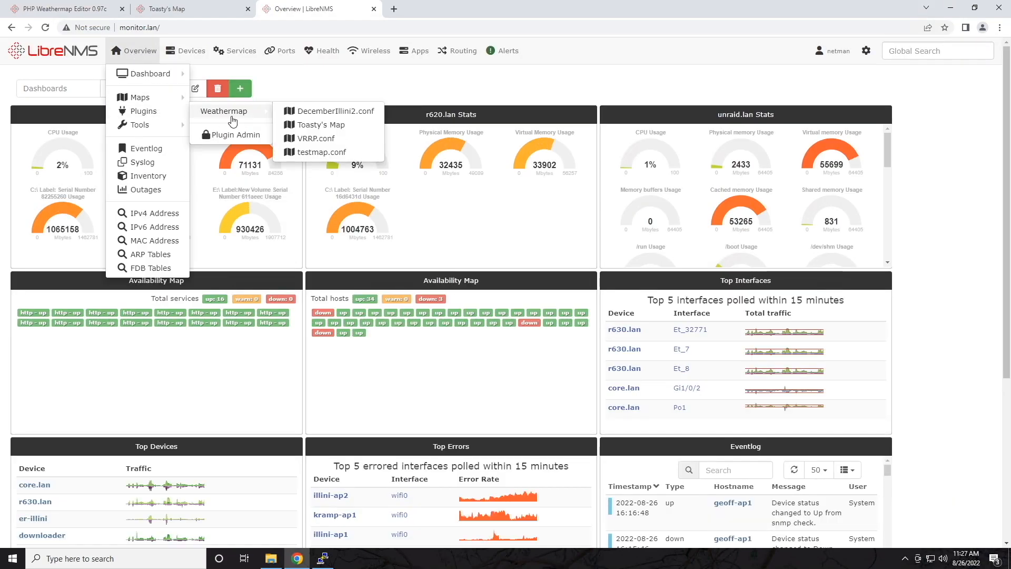
click(297, 134)
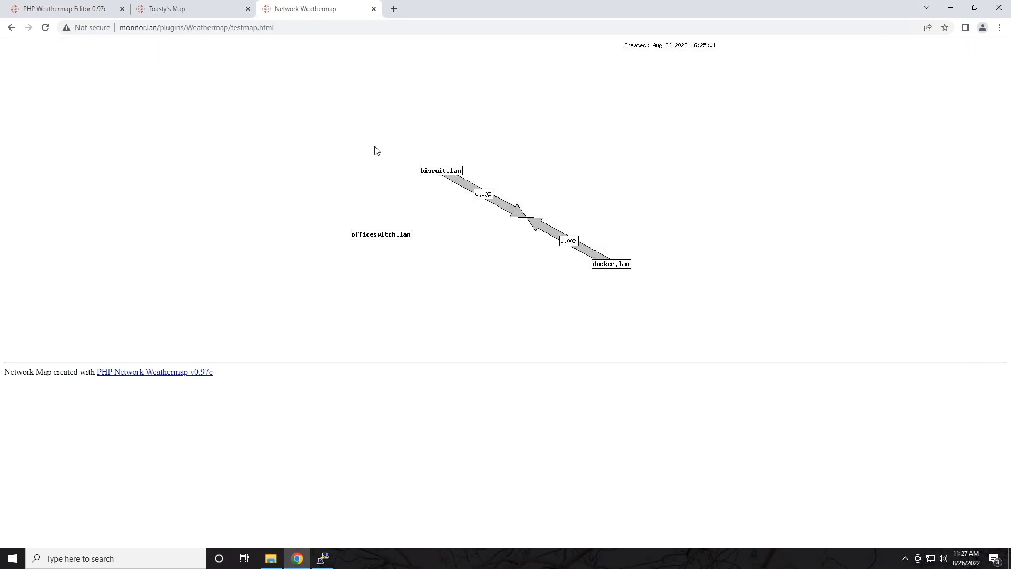
Step: Run ls in PuTTY's Weathermap folder to confirm testmap.html and testmap.png exist
click(326, 558)
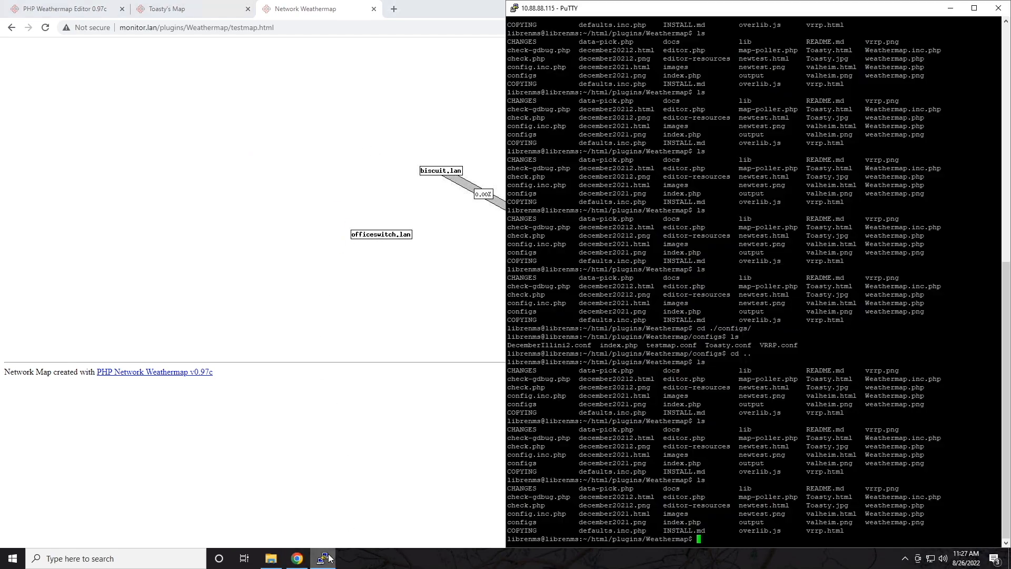
text(ls)
key(Return)
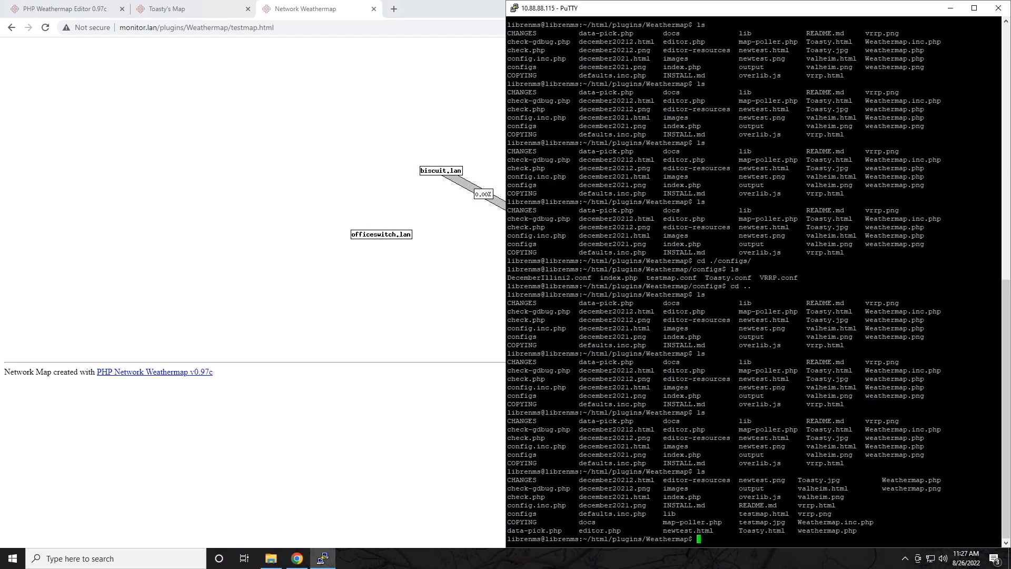
drag(784, 522, 736, 515)
click(736, 515)
Step: Reload the Toasty's Map tab to see updated traffic values
click(459, 402)
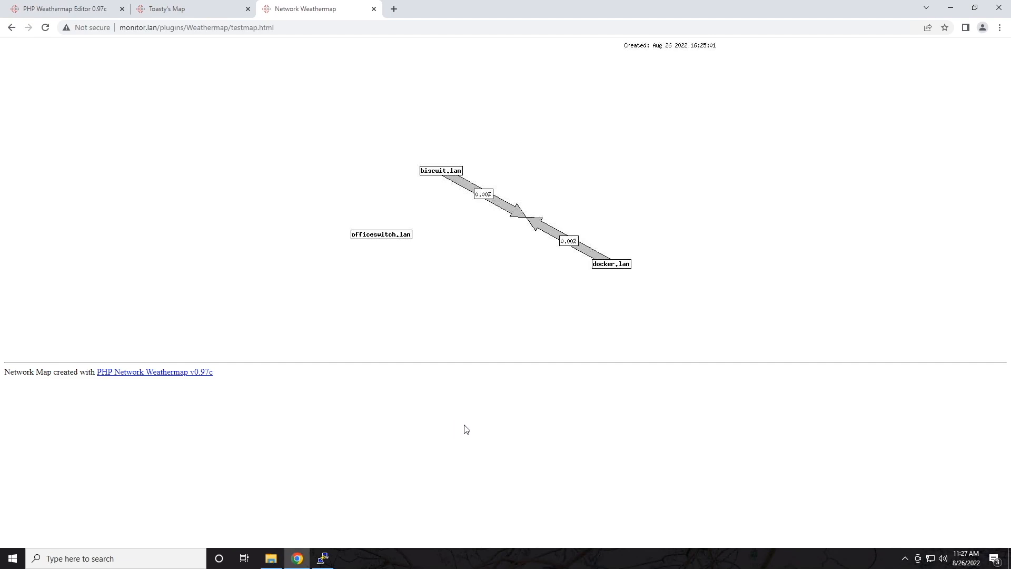
click(175, 14)
click(45, 28)
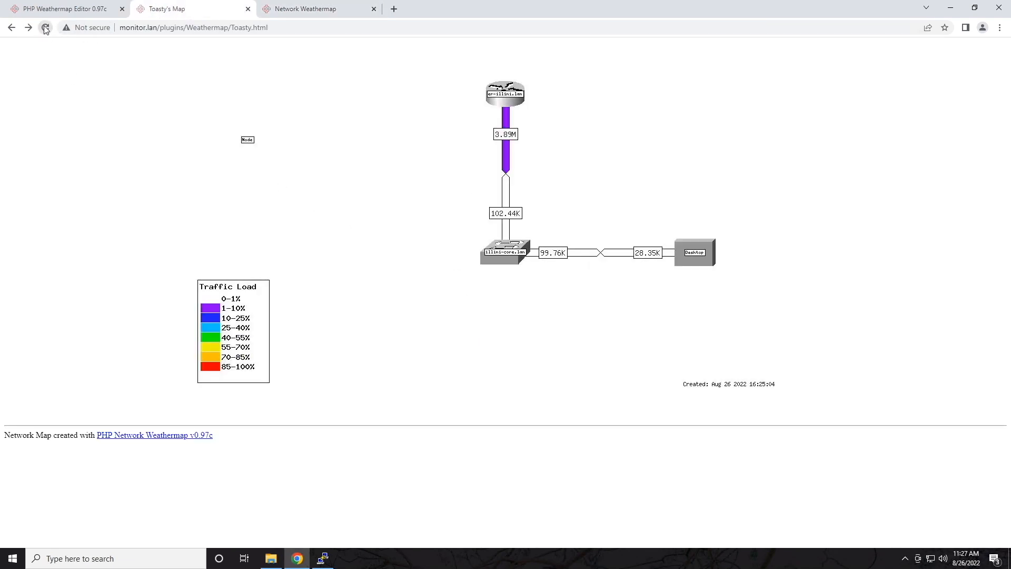
click(63, 13)
click(177, 14)
mouse_move(364, 16)
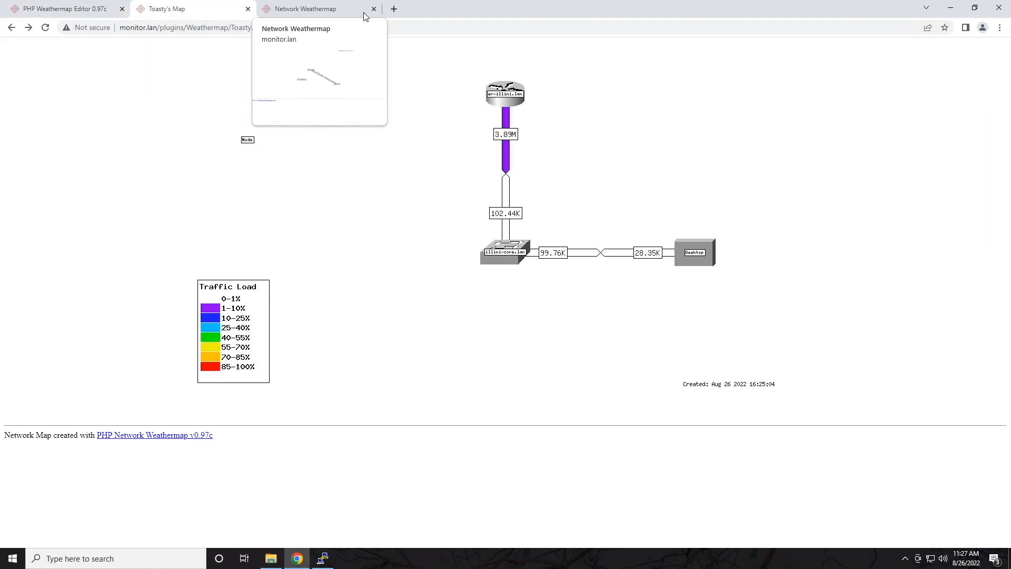